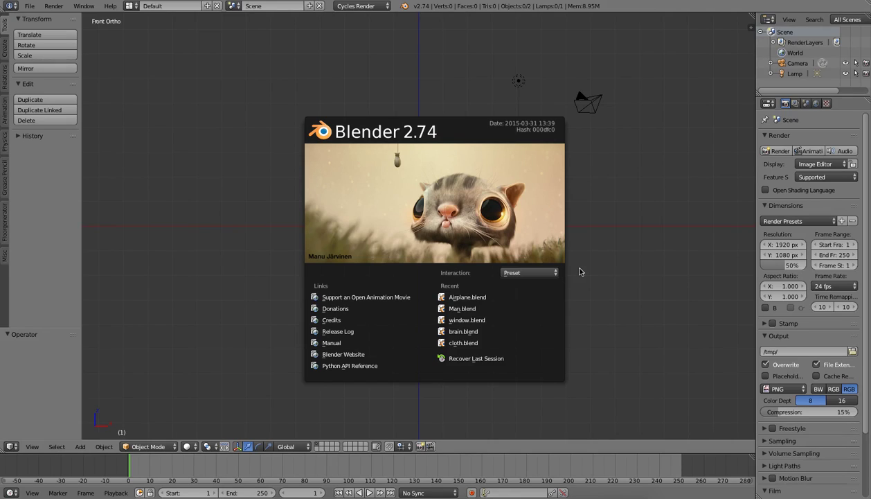
- Dismiss the splash screen and add a UV sphere at the scene's centre
{"action": "left_click", "coordinate": [580, 271]}
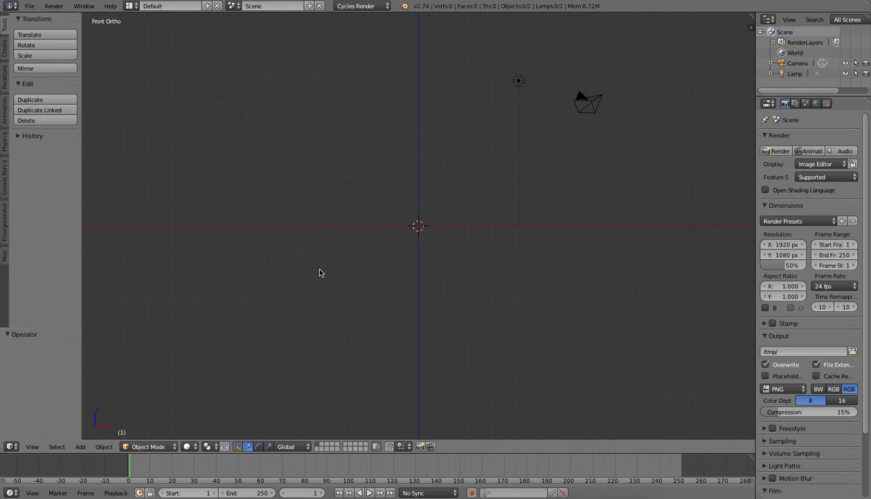
{"action": "key", "text": "shift+a"}
{"action": "mouse_move", "coordinate": [330, 265]}
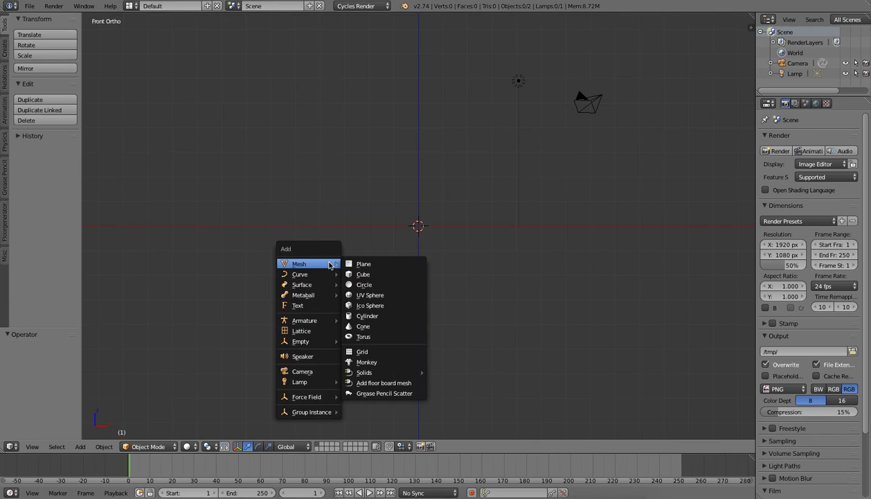
{"action": "left_click", "coordinate": [370, 295]}
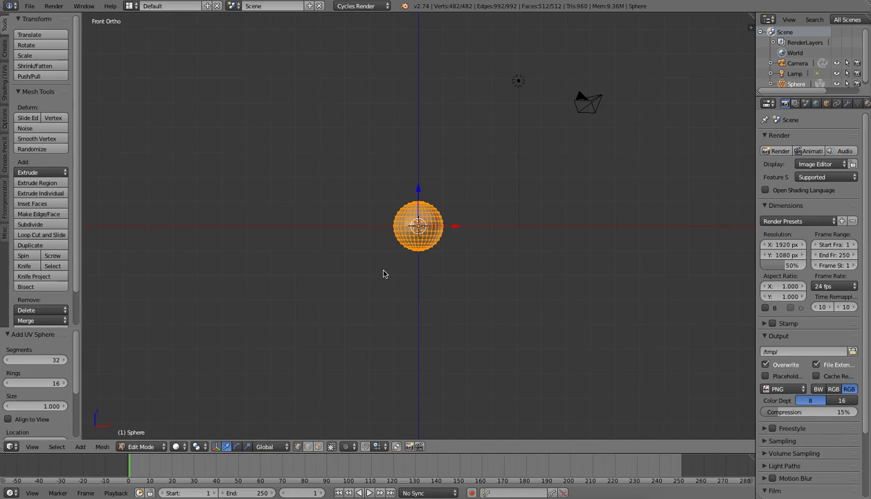
- In Object Mode, stretch the sphere along the X axis by a factor of about 4.26
{"action": "scroll", "coordinate": [384, 272], "scroll_direction": "up", "scroll_amount": 3}
{"action": "key", "text": "Tab"}
{"action": "key", "text": "s"}
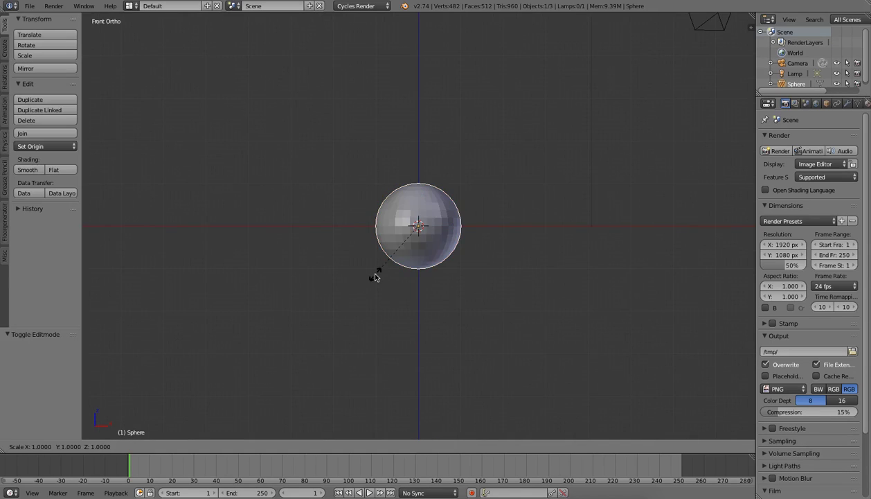
{"action": "key", "text": "x"}
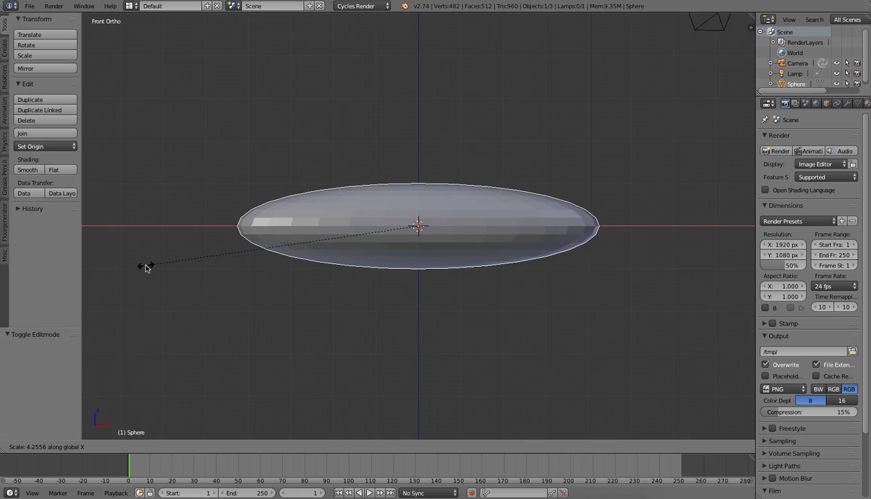
{"action": "left_click", "coordinate": [145, 267]}
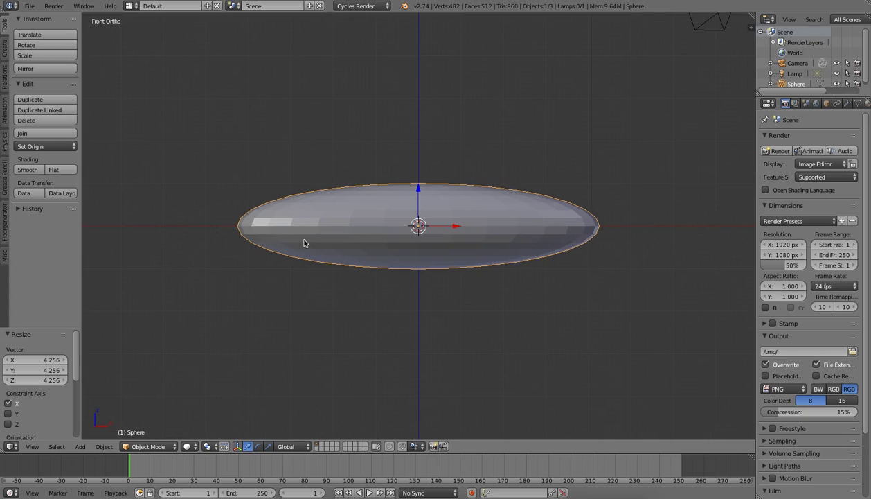
- Flatten the six lowest face rings of the stretched sphere by scaling them to 0 along Z, and raise them about 0.297 along Z
{"action": "key", "text": "ctrl+KP_7"}
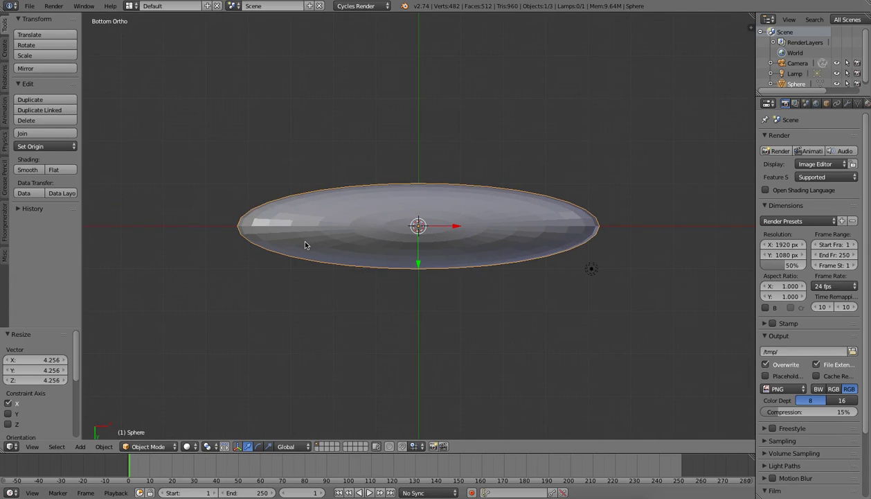
{"action": "key", "text": "Tab"}
{"action": "key", "text": "a"}
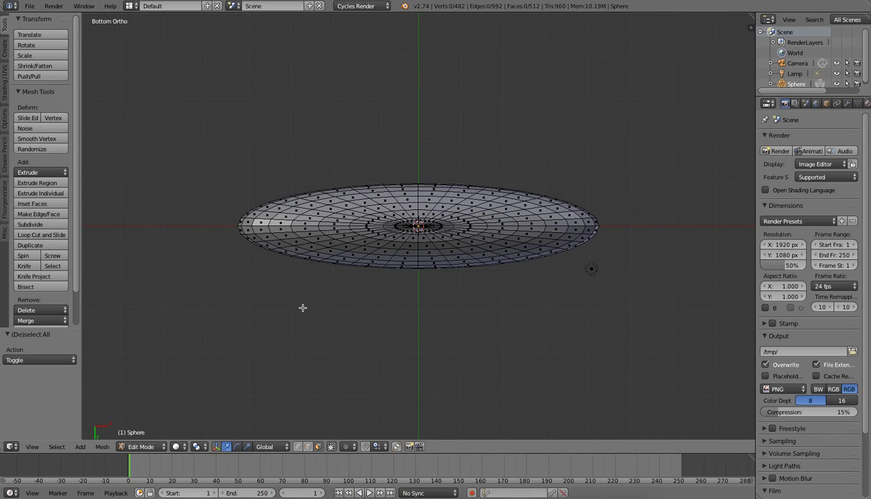
{"action": "left_click", "coordinate": [263, 223], "text": "alt"}
{"action": "left_click", "coordinate": [274, 222], "text": "alt+shift"}
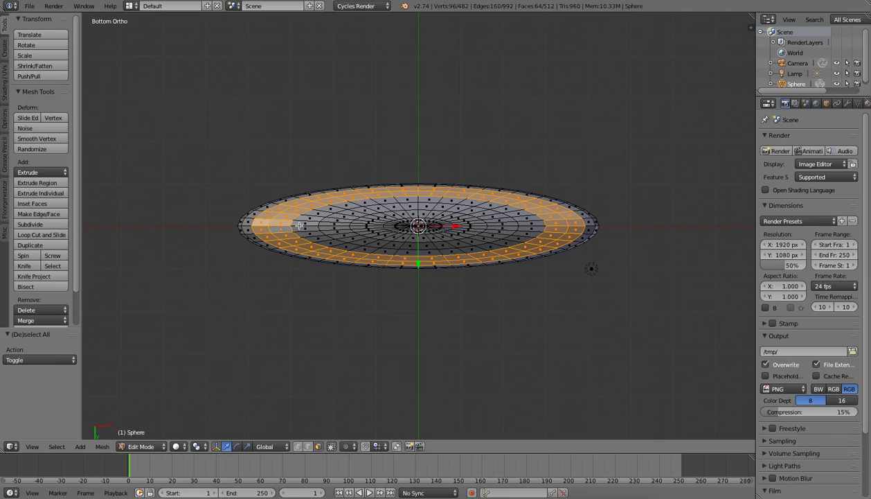
{"action": "left_click", "coordinate": [295, 222], "text": "alt+shift"}
{"action": "left_click", "coordinate": [337, 225], "text": "alt+shift"}
{"action": "left_click", "coordinate": [362, 224], "text": "alt+shift"}
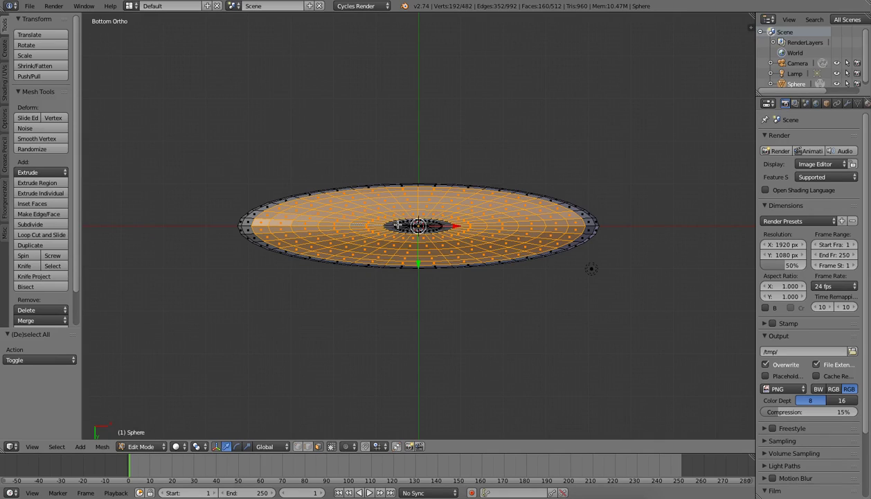
{"action": "left_click", "coordinate": [58, 446]}
{"action": "left_click", "coordinate": [69, 424]}
{"action": "mouse_move", "coordinate": [400, 223]}
{"action": "left_mouse_down"}
{"action": "mouse_move", "coordinate": [438, 226]}
{"action": "mouse_move", "coordinate": [403, 224]}
{"action": "left_mouse_up"}
{"action": "right_click", "coordinate": [402, 229]}
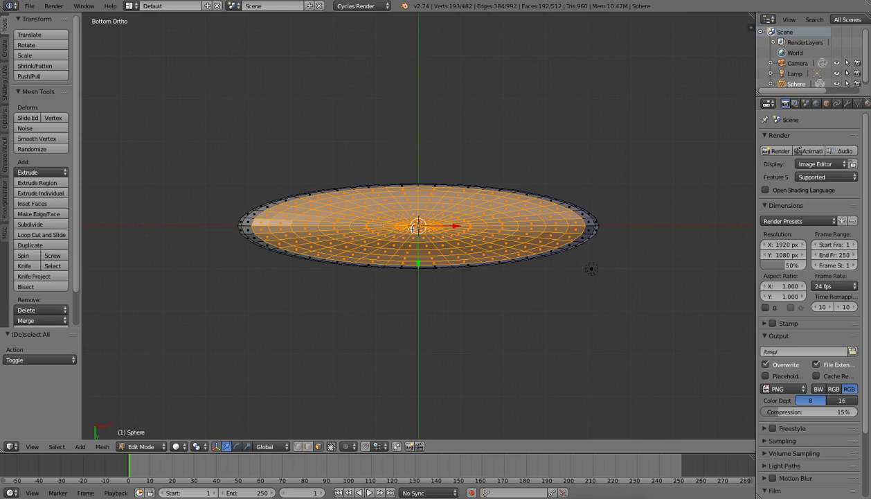
{"action": "scroll", "coordinate": [428, 250], "scroll_direction": "up", "scroll_amount": 2}
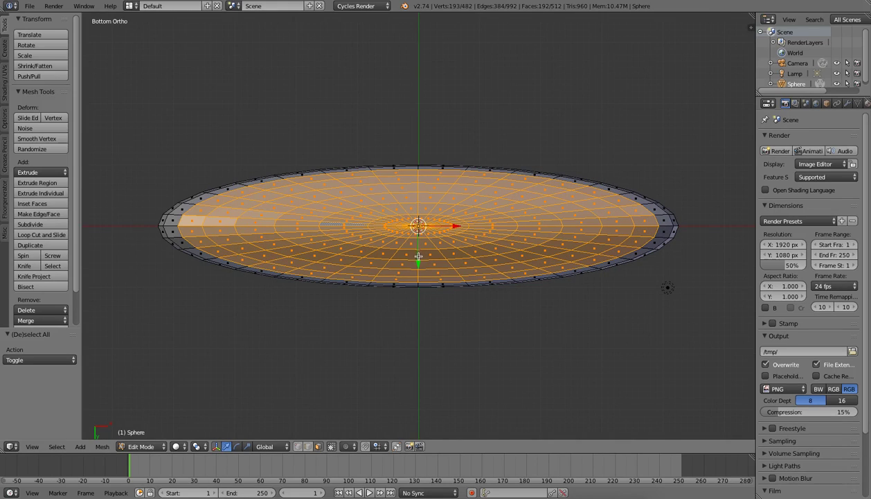
{"action": "key", "text": "KP_1"}
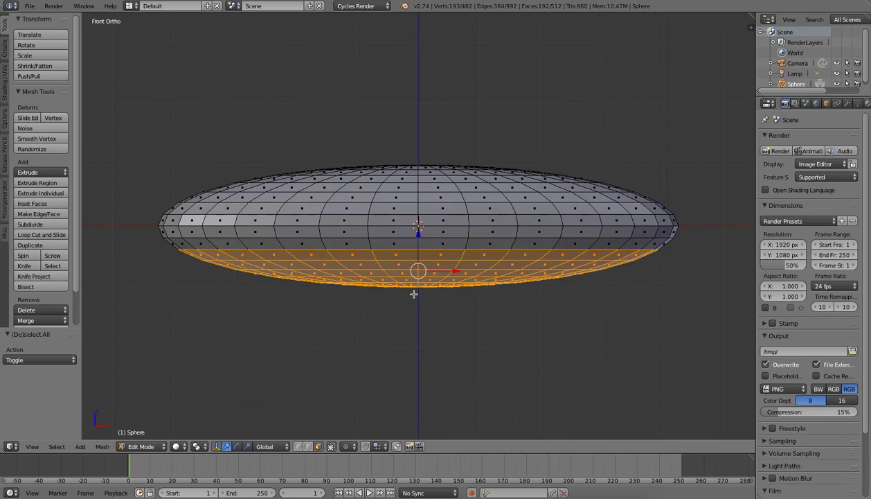
{"action": "key", "text": "s"}
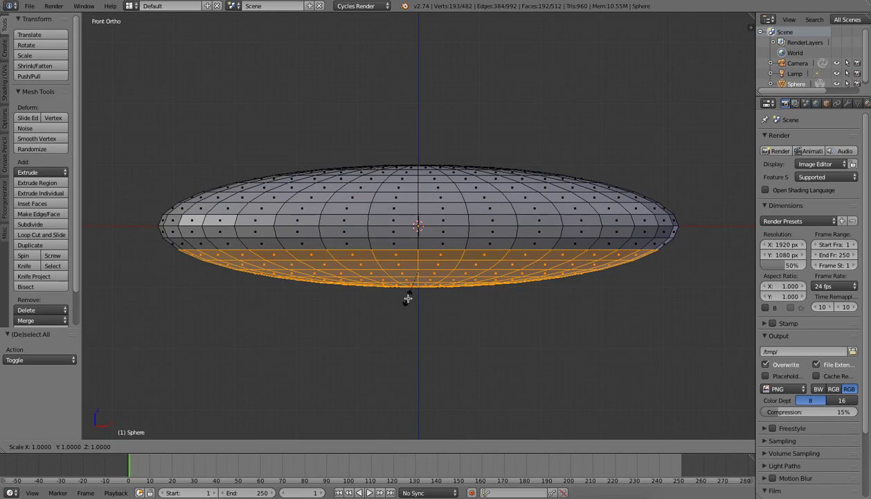
{"action": "key", "text": "Escape"}
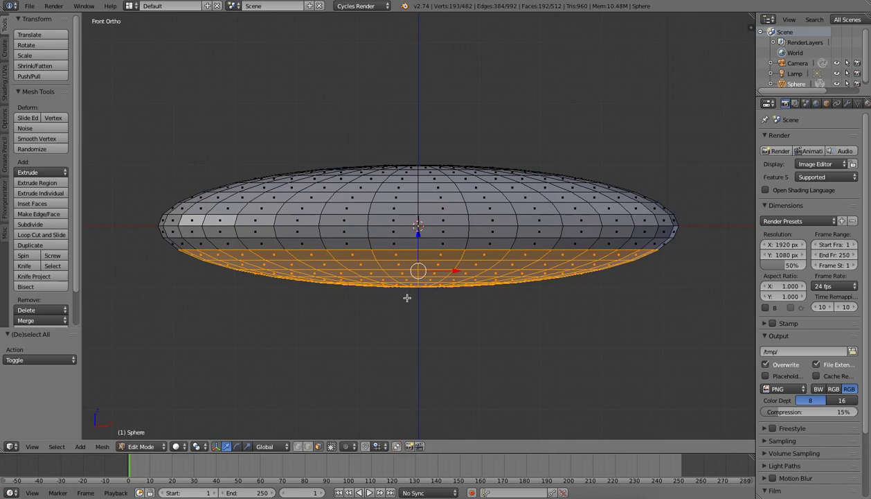
{"action": "left_click", "coordinate": [40, 57]}
{"action": "key", "text": "z"}
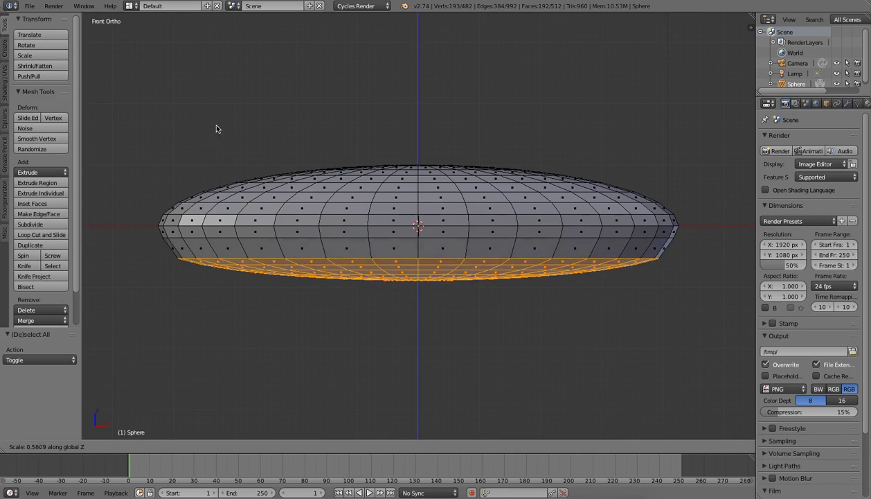
{"action": "type", "text": "0"}
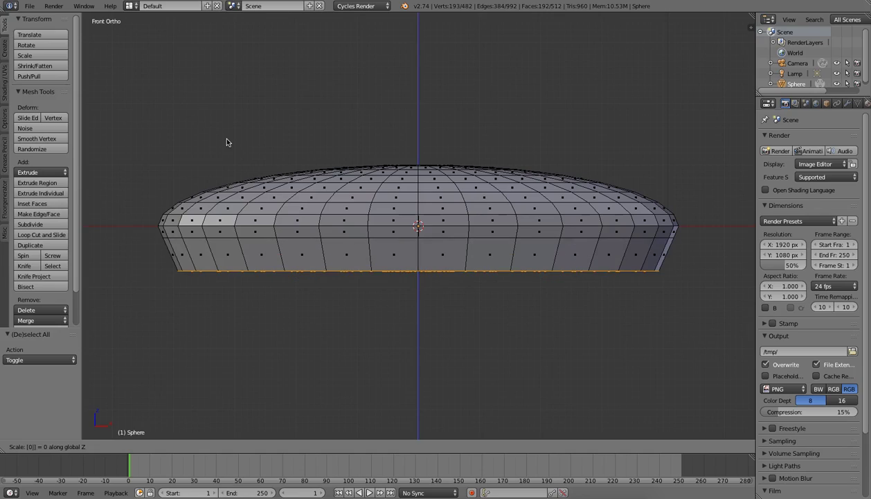
{"action": "key", "text": "Return"}
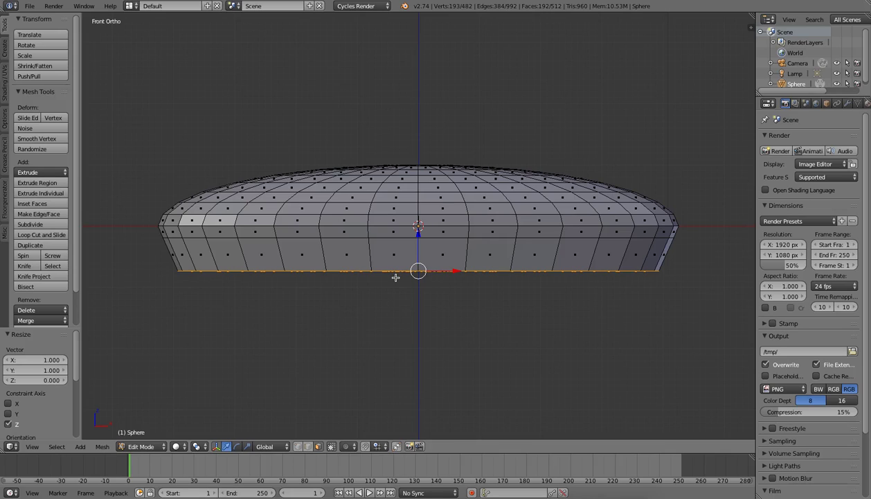
{"action": "left_click_drag", "start_coordinate": [416, 236], "coordinate": [419, 225]}
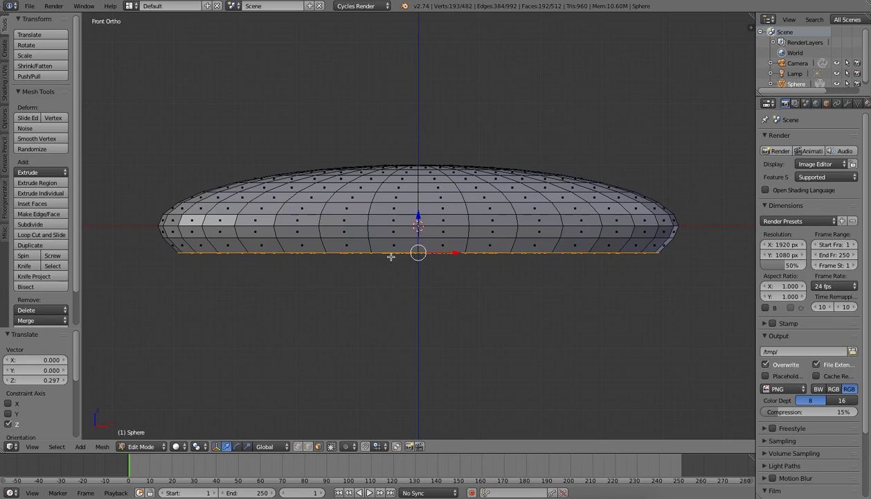
- Delete all faces of the body's positive-X half, box-selecting them in wireframe from the top view
{"action": "key", "text": "KP_7"}
{"action": "key", "text": "a"}
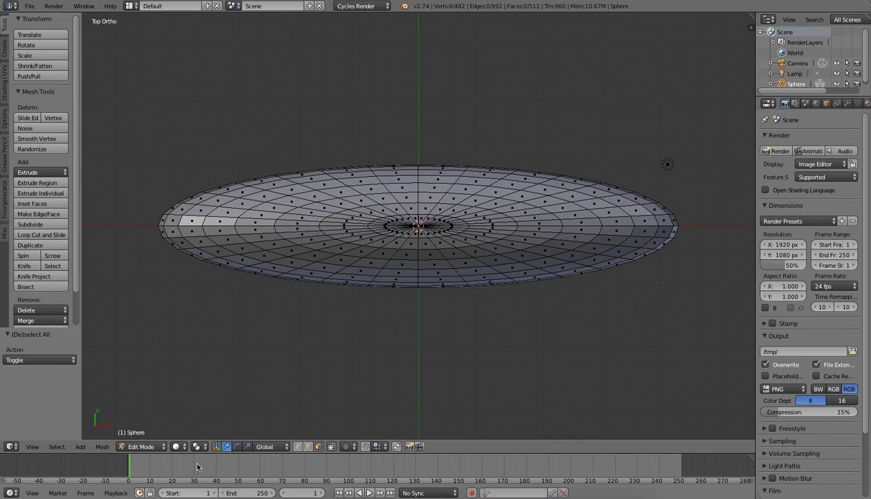
{"action": "left_click", "coordinate": [175, 446]}
{"action": "left_click", "coordinate": [178, 421]}
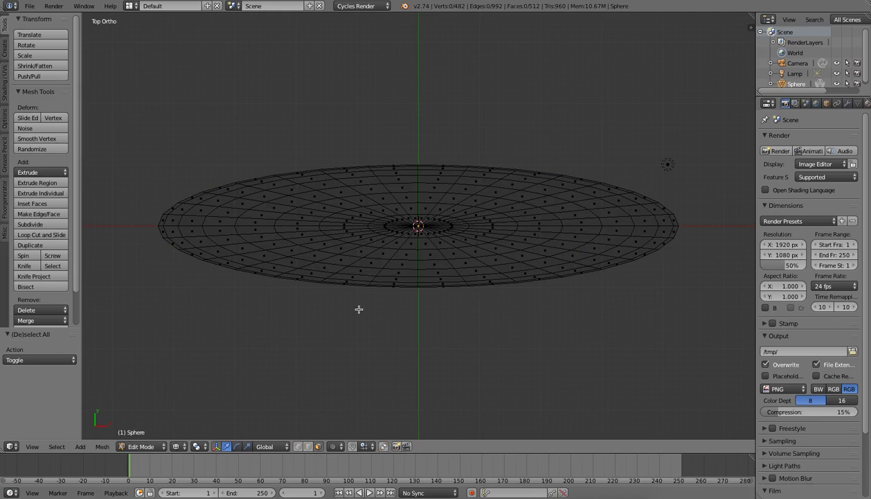
{"action": "left_click", "coordinate": [60, 446]}
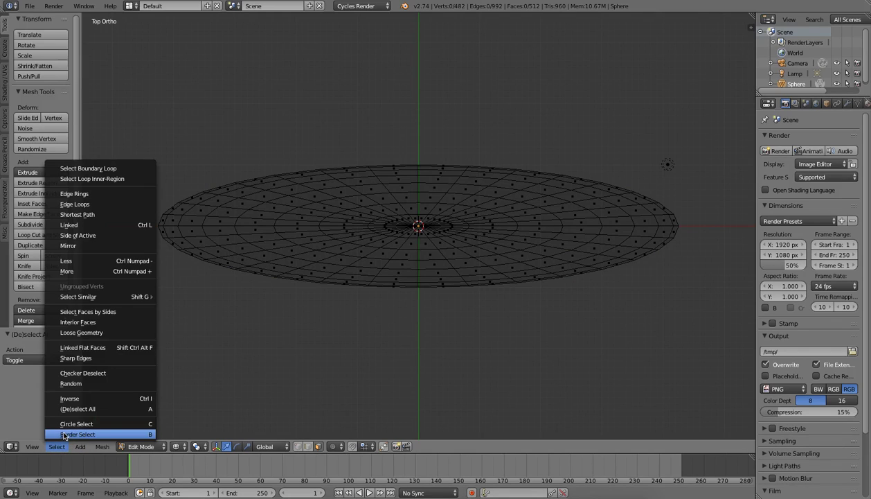
{"action": "left_click", "coordinate": [73, 434]}
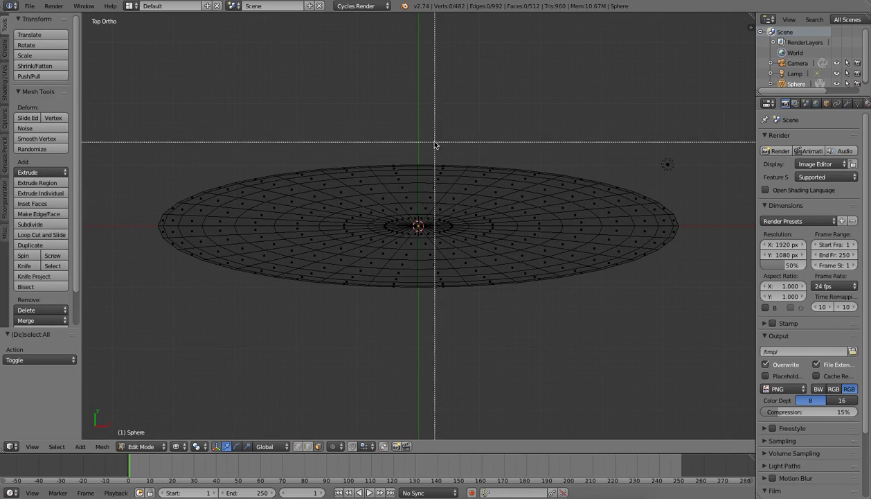
{"action": "left_click_drag", "start_coordinate": [419, 133], "coordinate": [703, 376]}
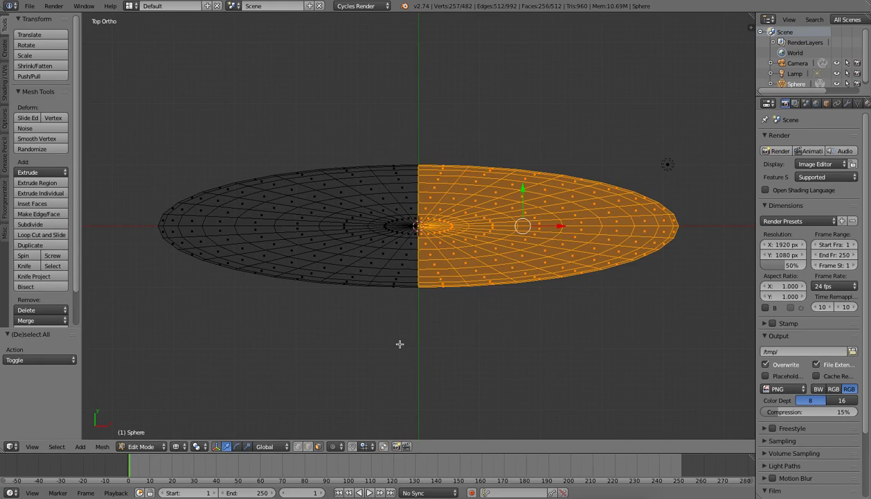
{"action": "key", "text": "x"}
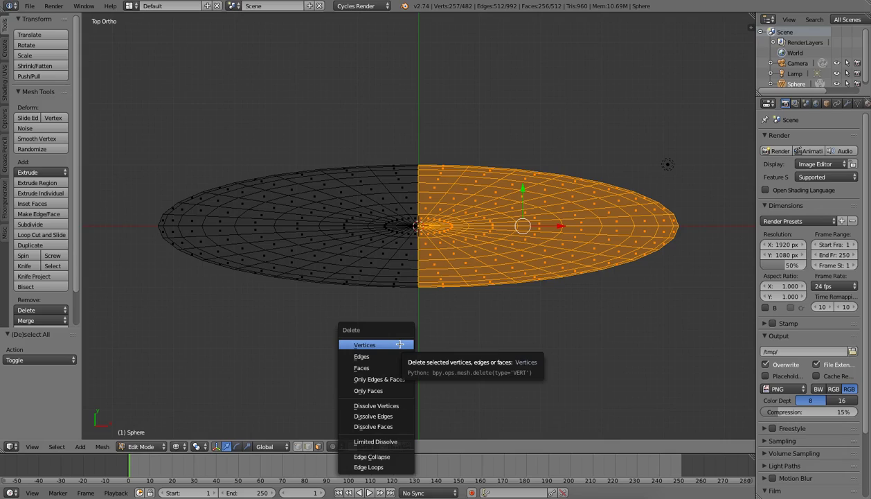
{"action": "key", "text": "Down"}
{"action": "key", "text": "Down"}
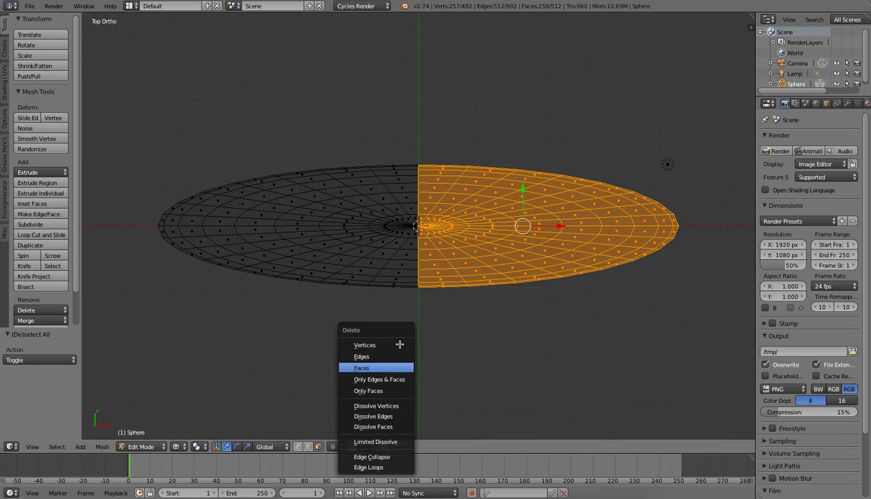
{"action": "key", "text": "Return"}
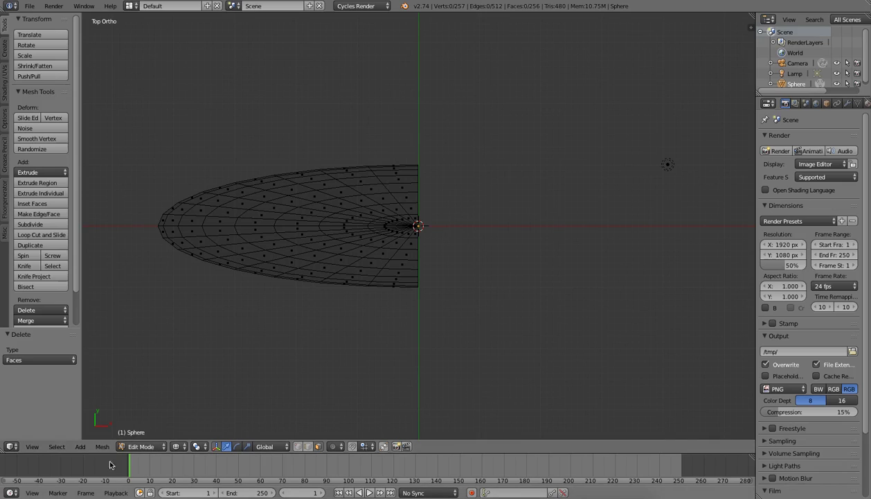
- Restore solid viewport shading and return the half body to Object Mode
{"action": "left_click", "coordinate": [176, 446]}
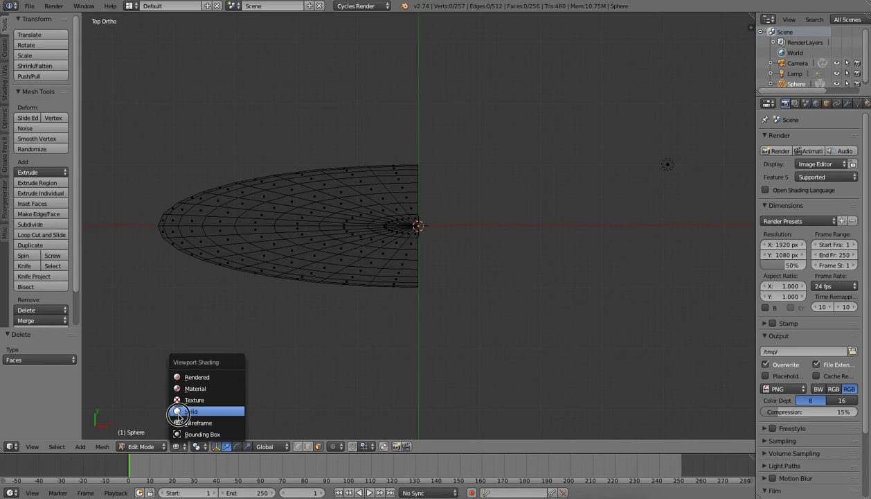
{"action": "left_click", "coordinate": [178, 411]}
{"action": "left_click", "coordinate": [150, 446]}
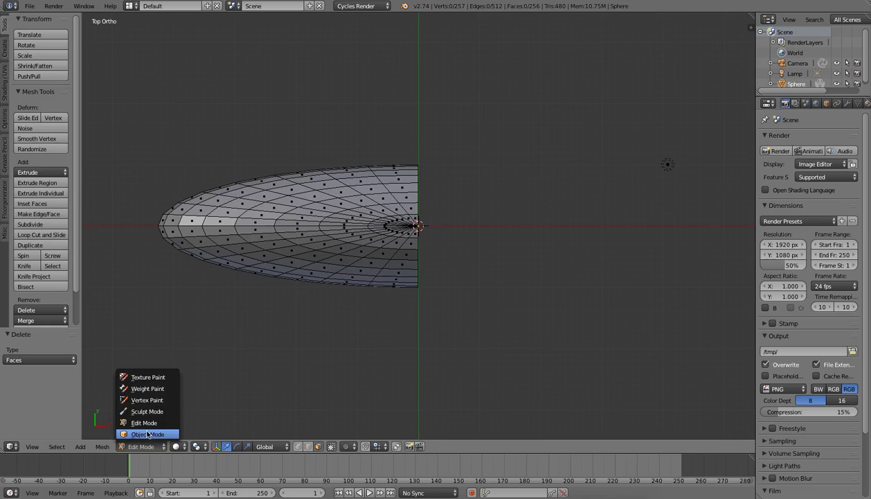
{"action": "left_click", "coordinate": [149, 433]}
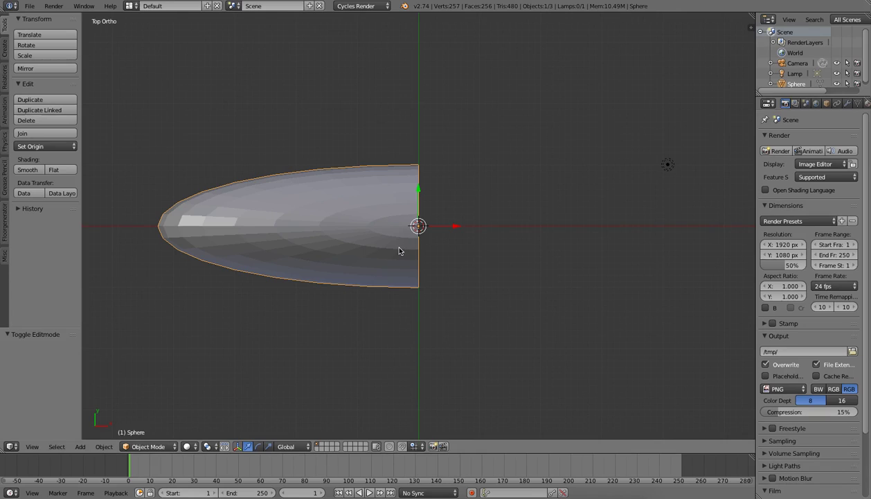
- Add a Subdivision Surface modifier to the half body with 2 view subdivisions, and show it from the front
{"action": "left_click_drag", "start_coordinate": [756, 234], "coordinate": [715, 237]}
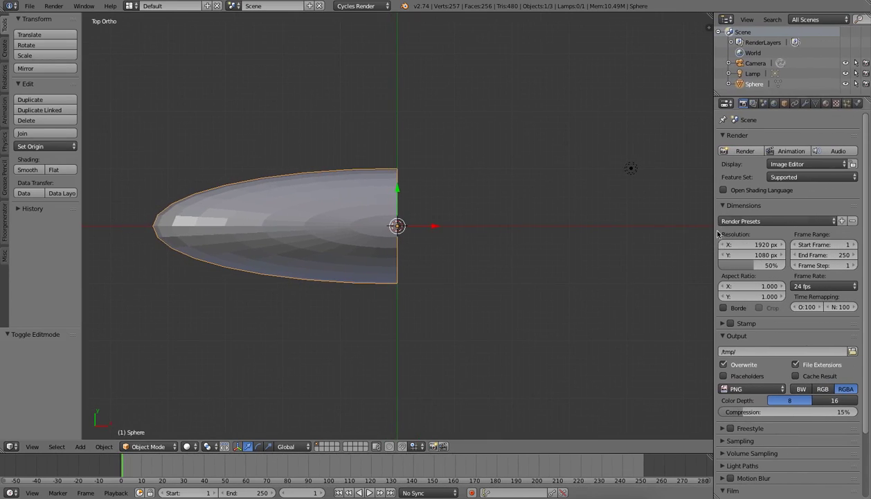
{"action": "left_click", "coordinate": [806, 103]}
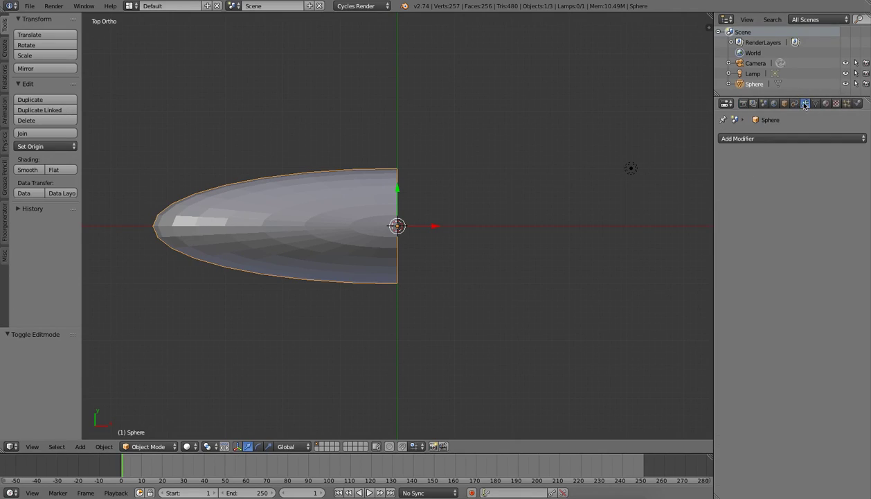
{"action": "left_click", "coordinate": [744, 137]}
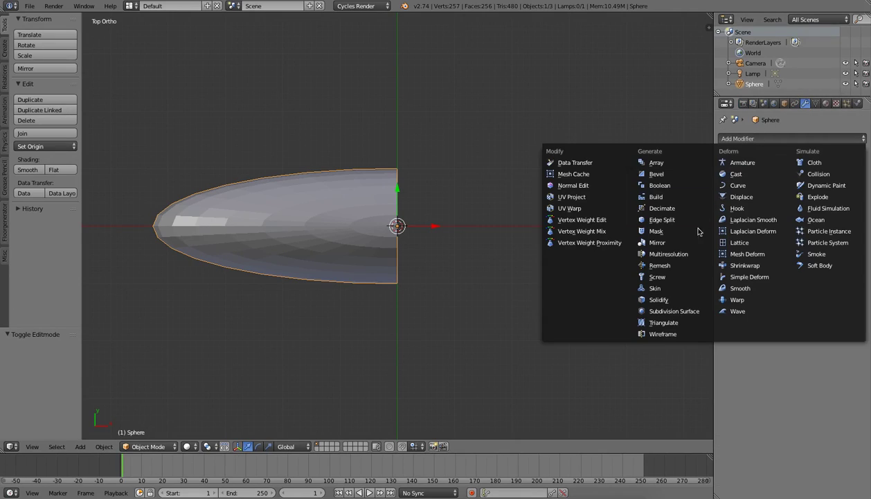
{"action": "left_click", "coordinate": [670, 313]}
{"action": "left_click", "coordinate": [785, 210]}
{"action": "middle_click_drag", "start_coordinate": [576, 264], "coordinate": [508, 177]}
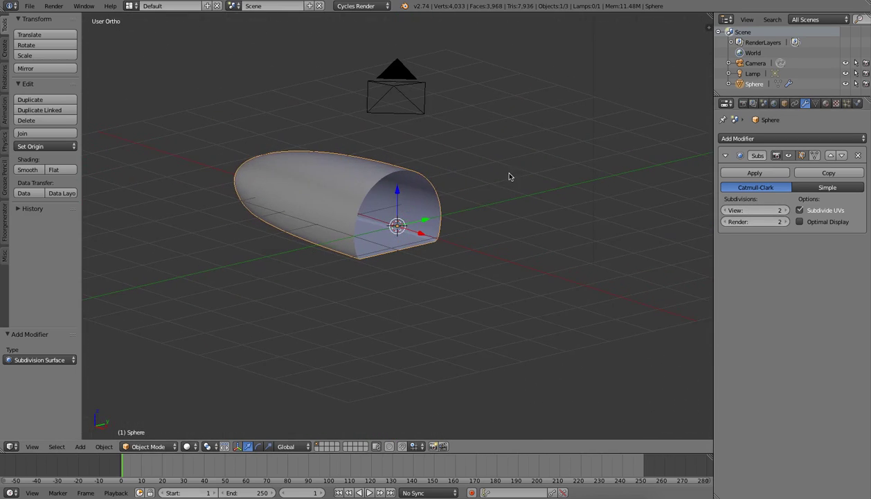
{"action": "key", "text": "KP_1"}
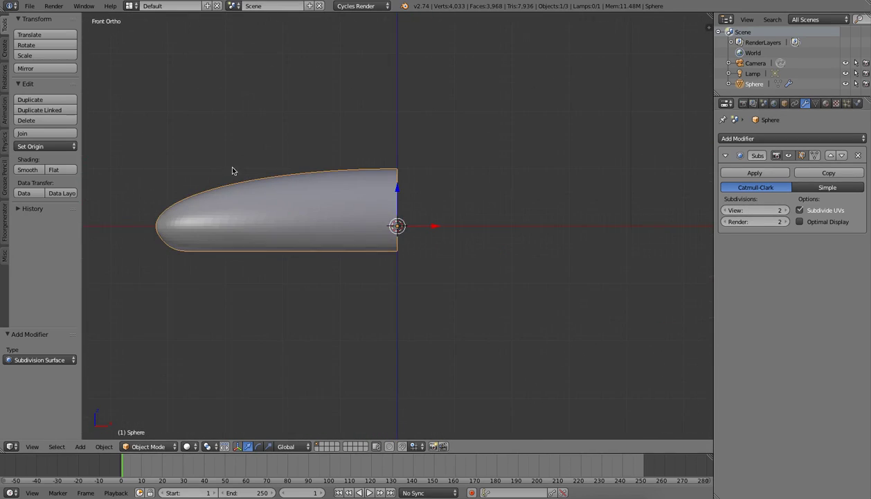
- Select the half body's open end edge loop in Edit Mode's vertex selection and extrude it about 0.434 along X
{"action": "scroll", "coordinate": [239, 167], "scroll_direction": "up", "scroll_amount": 2}
{"action": "key", "text": "Tab"}
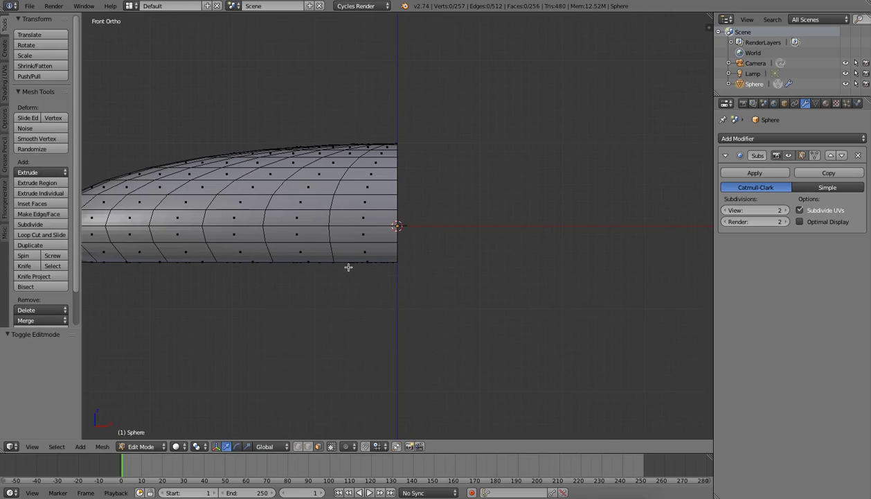
{"action": "left_click", "coordinate": [302, 448]}
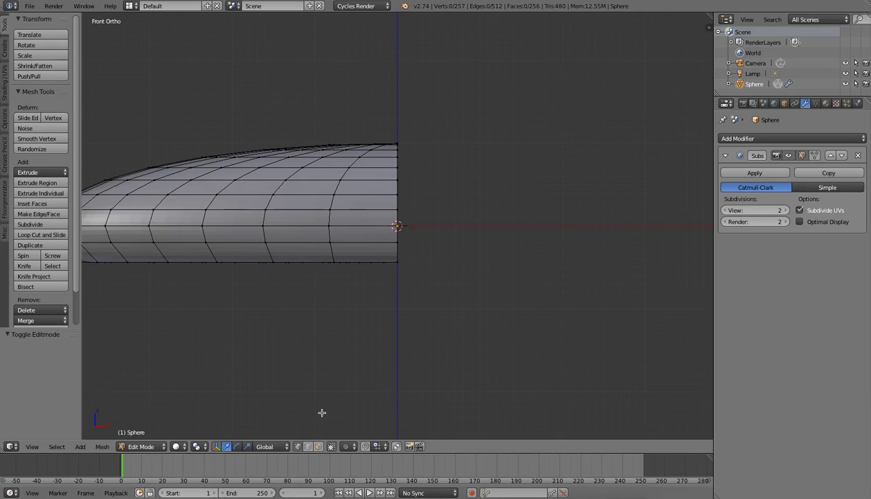
{"action": "right_click", "coordinate": [397, 179], "text": "alt"}
{"action": "key", "text": "e"}
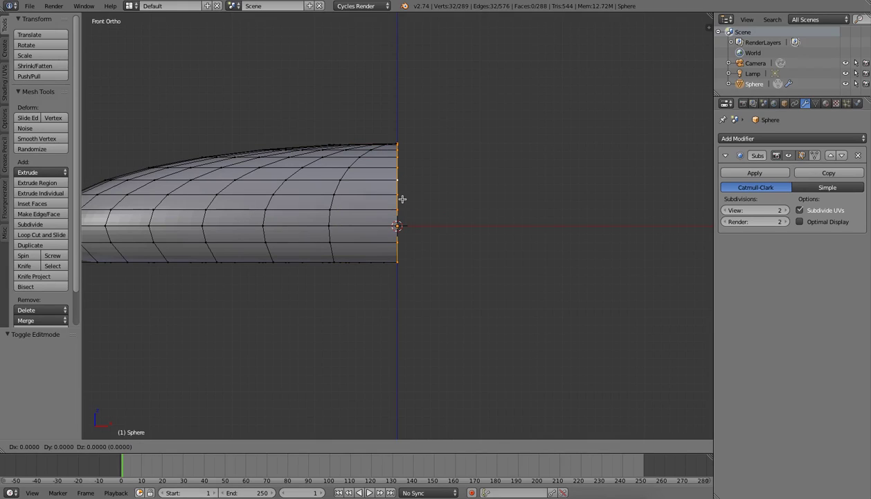
{"action": "key", "text": "x"}
{"action": "left_click", "coordinate": [437, 207]}
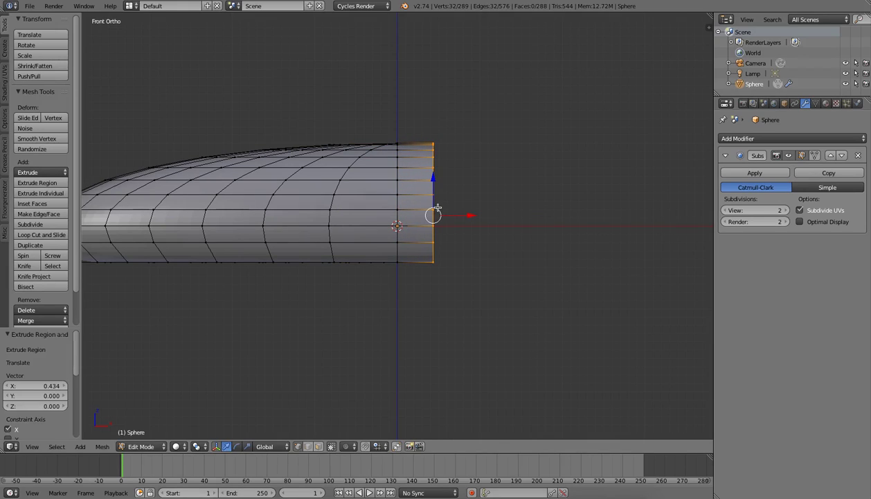
- Extrude the open end loop three more times along X, by about 0.434, 0.421 and 0.471
{"action": "key", "text": "e"}
{"action": "key", "text": "x"}
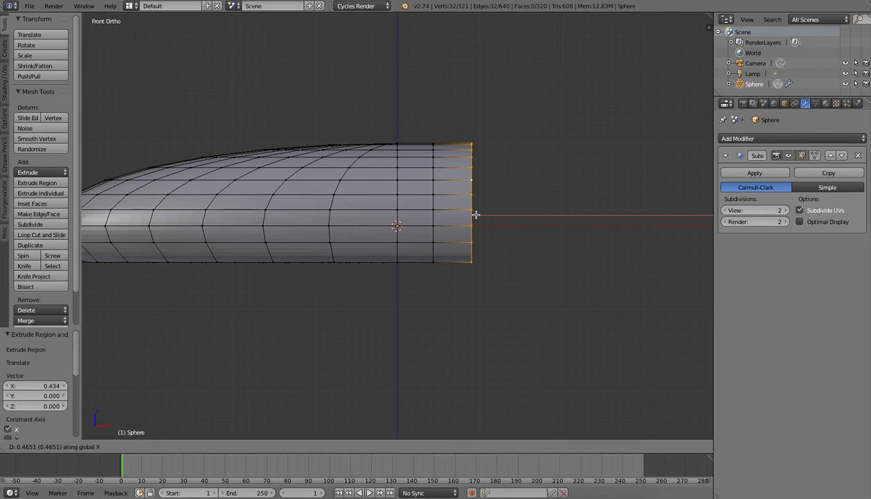
{"action": "left_click", "coordinate": [472, 213]}
{"action": "key", "text": "e"}
{"action": "key", "text": "x"}
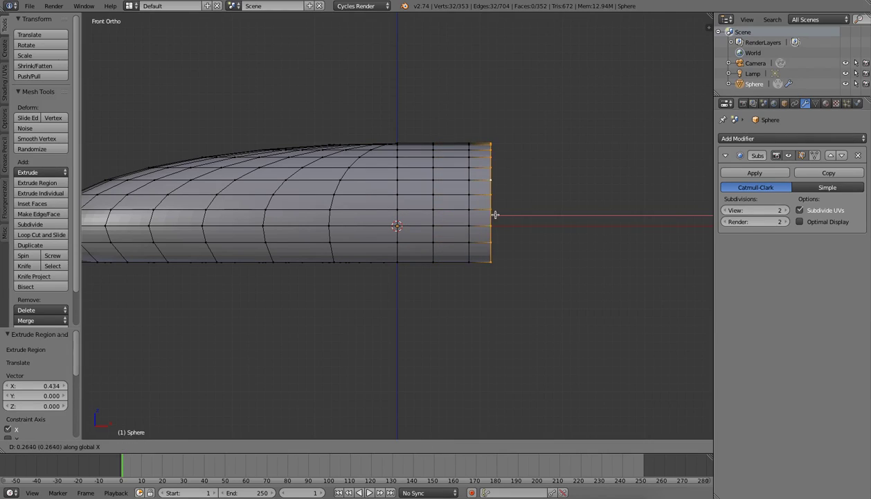
{"action": "left_click", "coordinate": [503, 215]}
{"action": "key", "text": "e"}
{"action": "key", "text": "x"}
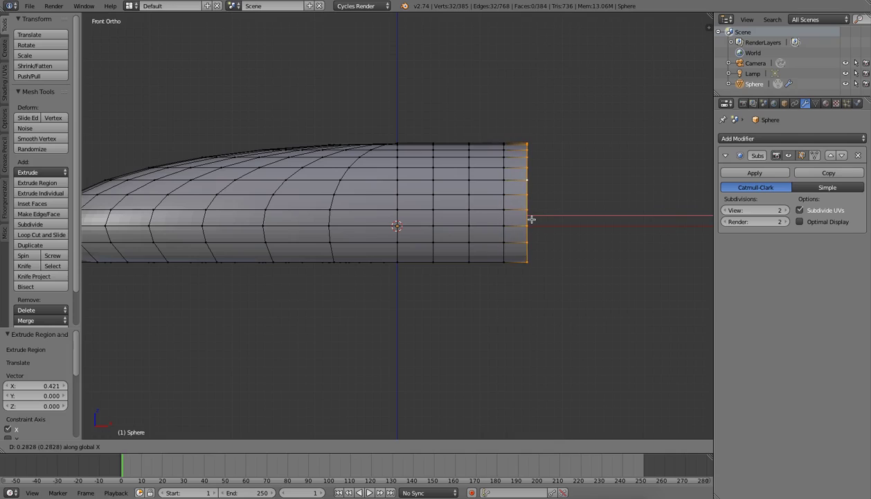
{"action": "left_click", "coordinate": [542, 217]}
- Extrude the open end loop about 2.704 along X, and show the body from the right side
{"action": "scroll", "coordinate": [537, 251], "scroll_direction": "down", "scroll_amount": 5}
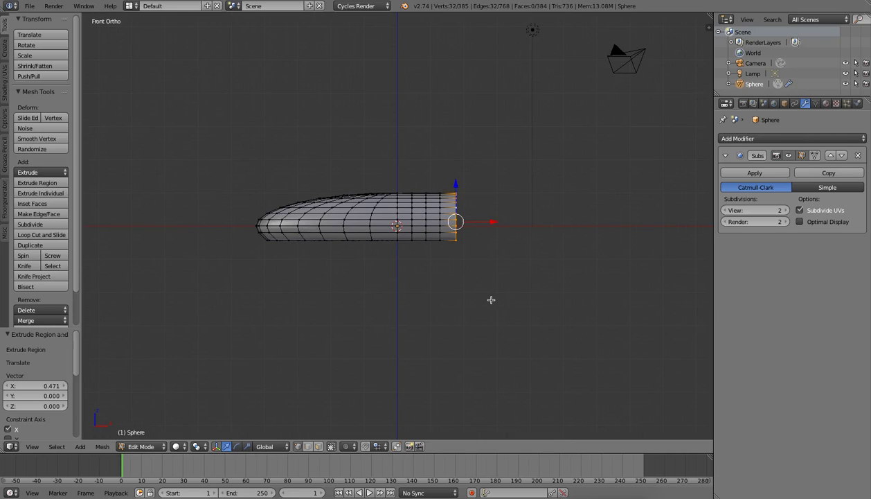
{"action": "key", "text": "e"}
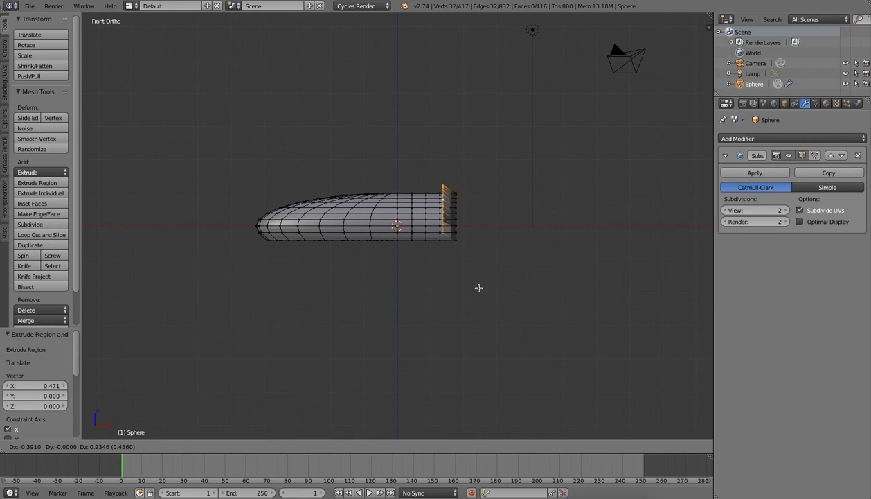
{"action": "right_click", "coordinate": [481, 289]}
{"action": "scroll", "coordinate": [479, 276], "scroll_direction": "up", "scroll_amount": 2}
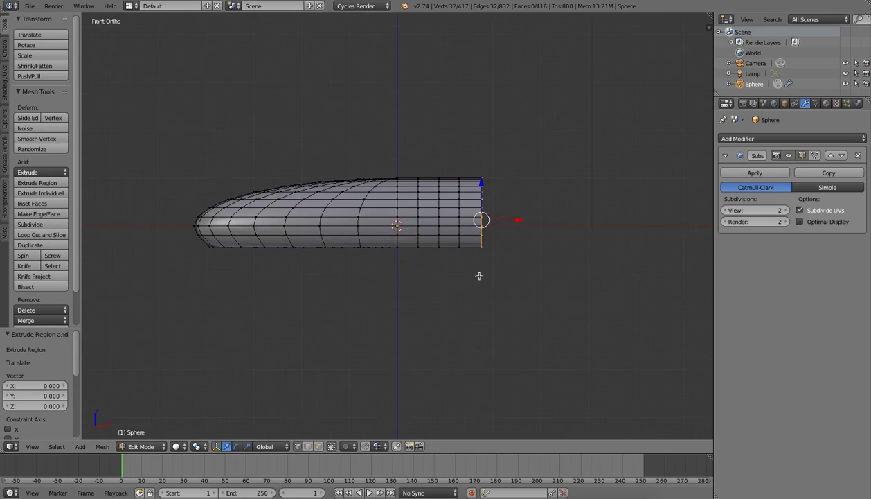
{"action": "left_click", "coordinate": [45, 182]}
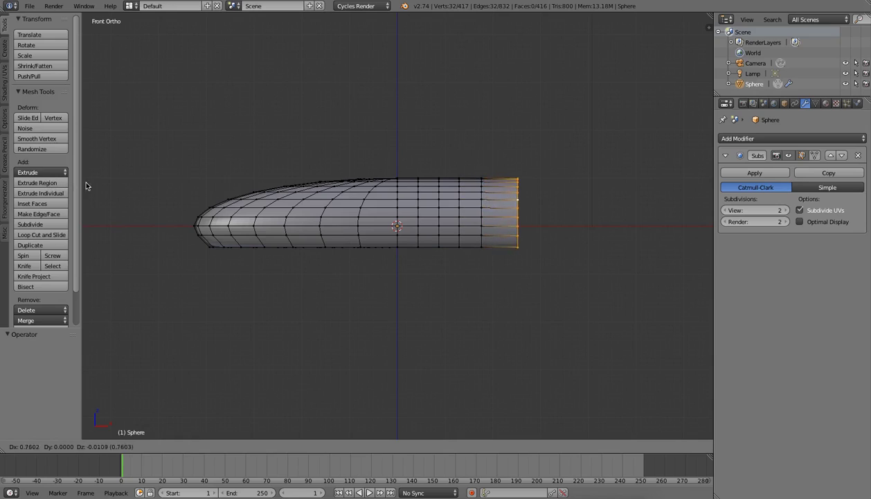
{"action": "key", "text": "x"}
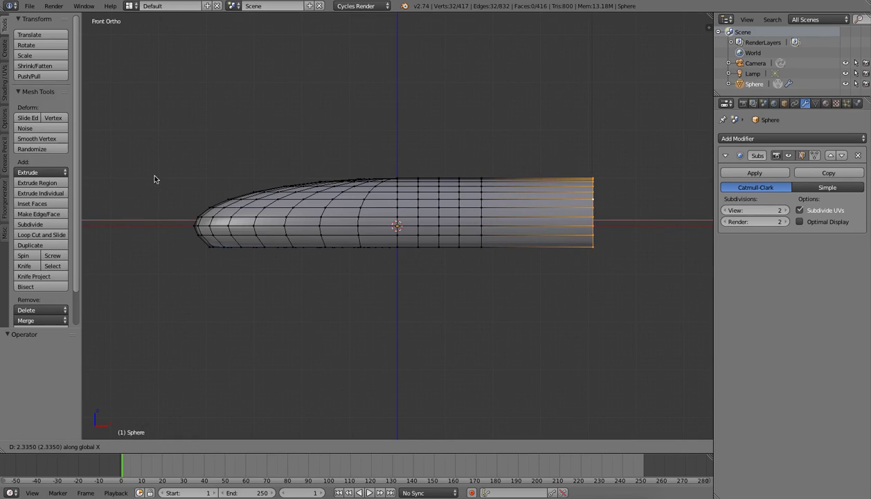
{"action": "left_click", "coordinate": [172, 180]}
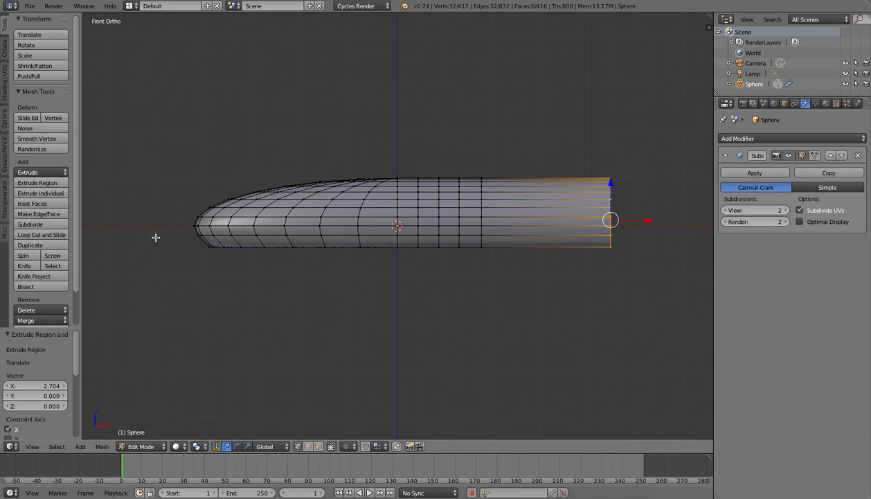
{"action": "left_click", "coordinate": [31, 448]}
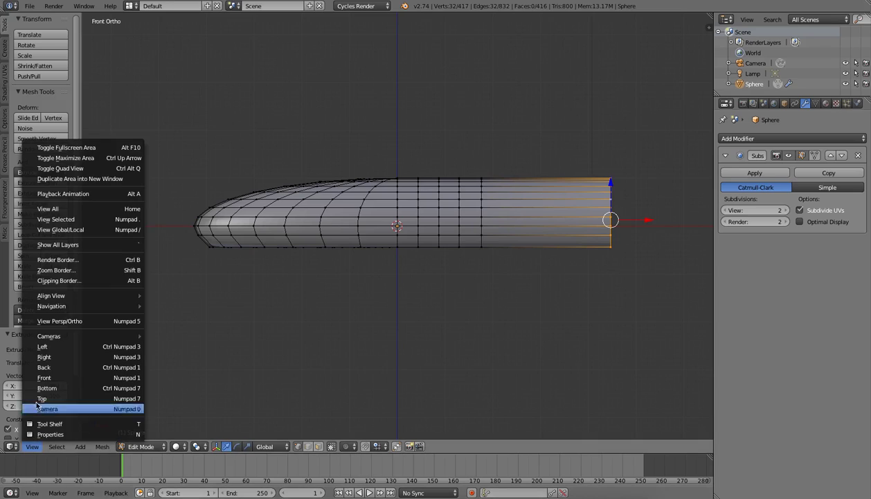
{"action": "left_click", "coordinate": [44, 353]}
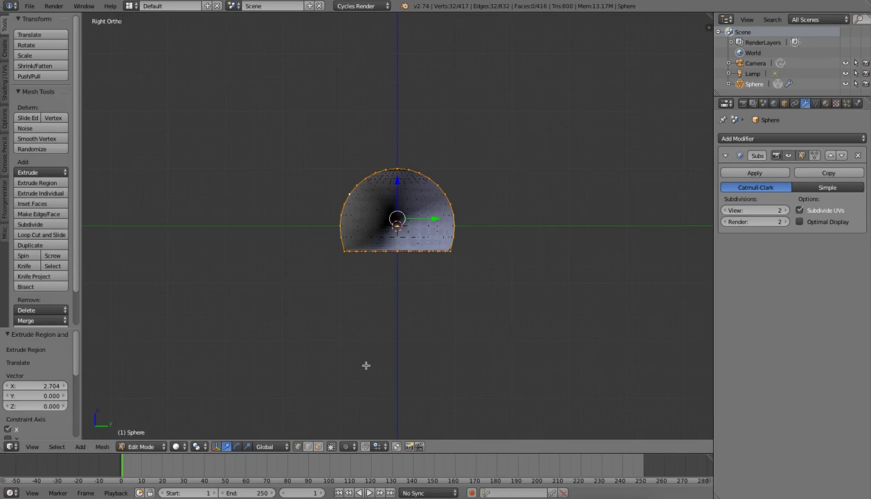
{"action": "left_click", "coordinate": [44, 55]}
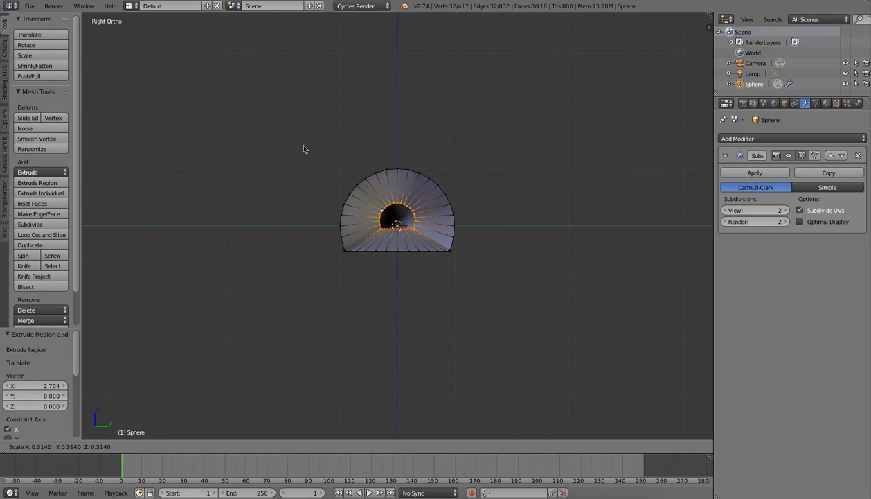
{"action": "left_click", "coordinate": [358, 181]}
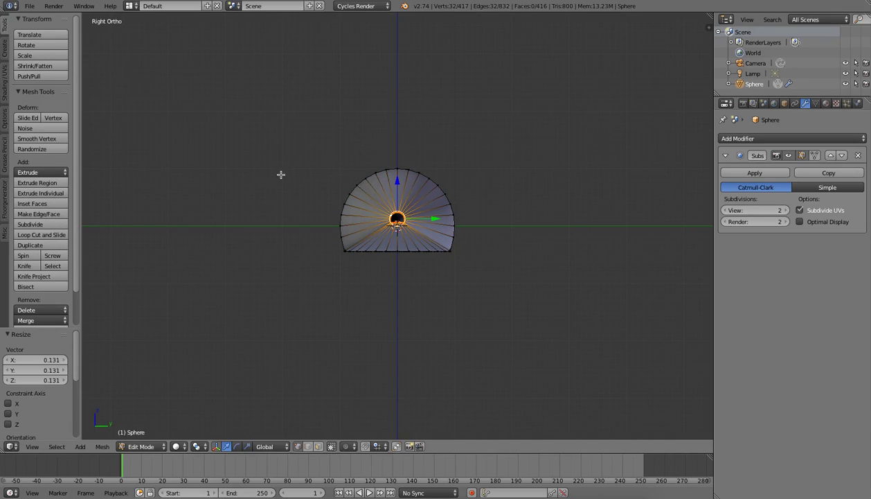
{"action": "left_click", "coordinate": [41, 204]}
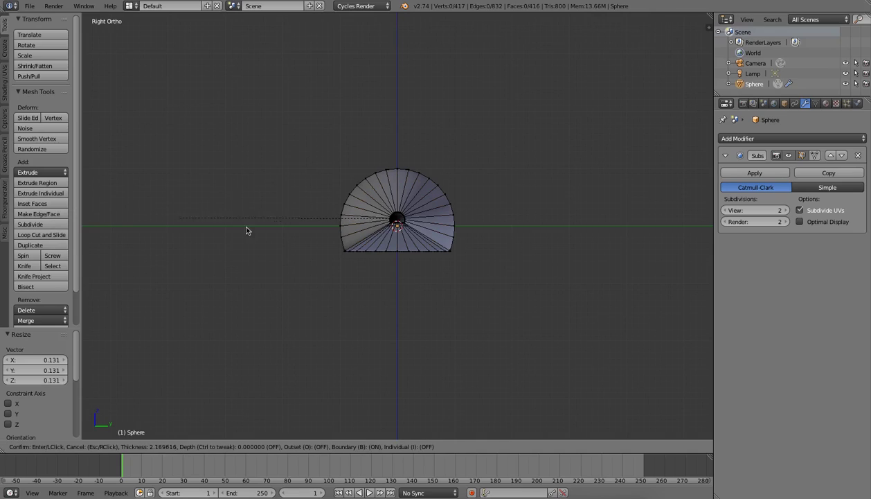
{"action": "right_click", "coordinate": [361, 255]}
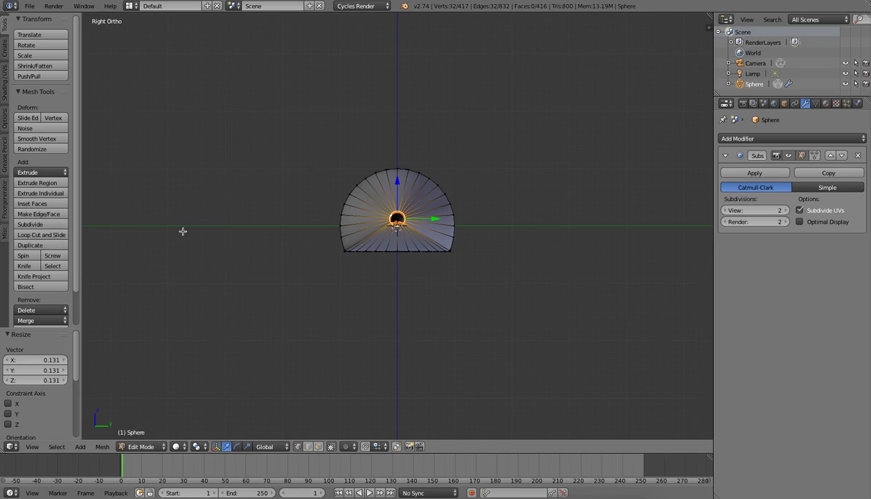
{"action": "key", "text": "ctrl+z"}
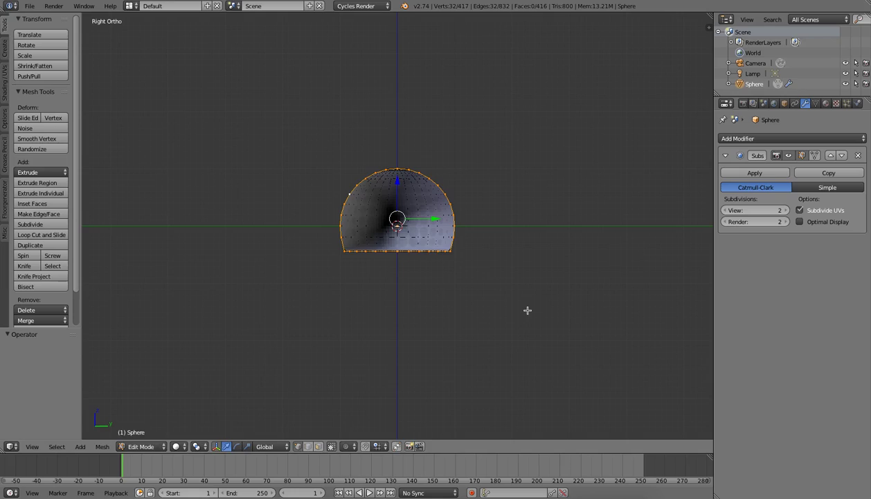
- Scale the extruded end loop down to about 0.16 and close it with a face
{"action": "key", "text": "s"}
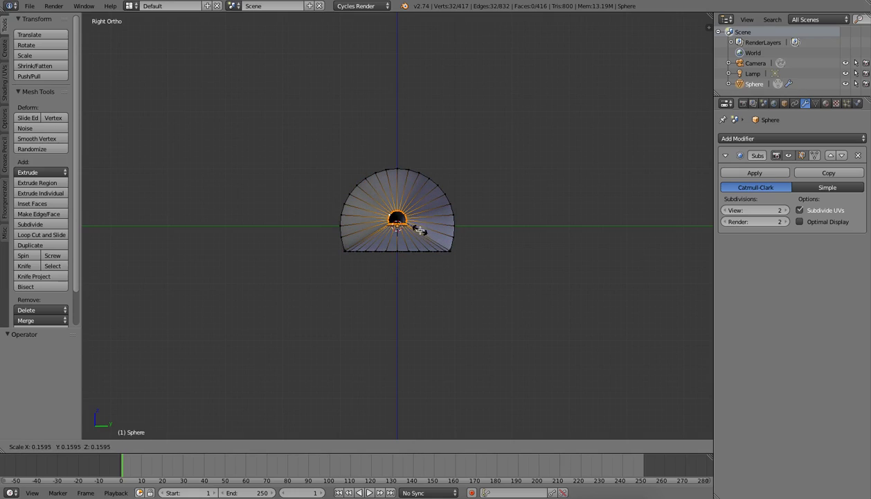
{"action": "left_click", "coordinate": [420, 230]}
{"action": "left_click", "coordinate": [38, 213]}
- Raise the small end face about 0.55 along Z, and return to Object Mode in front view
{"action": "scroll", "coordinate": [432, 255], "scroll_direction": "up", "scroll_amount": 3}
{"action": "left_click_drag", "start_coordinate": [400, 185], "coordinate": [381, 132]}
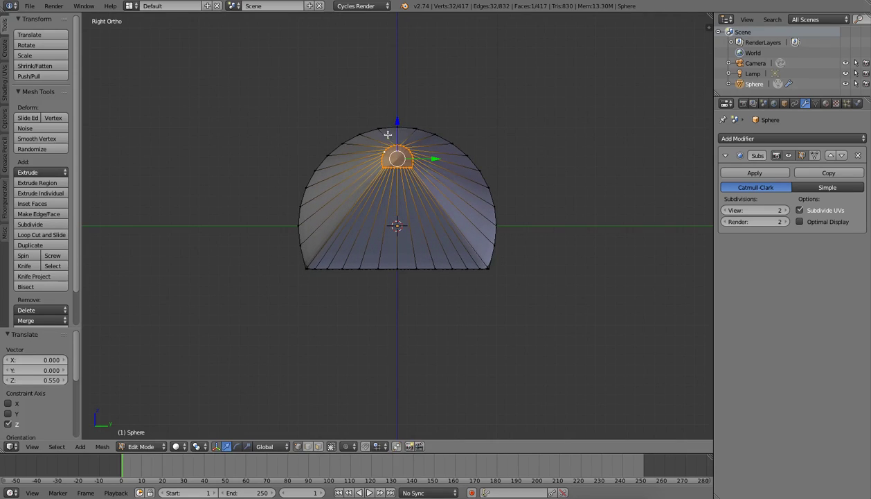
{"action": "key", "text": "KP_1"}
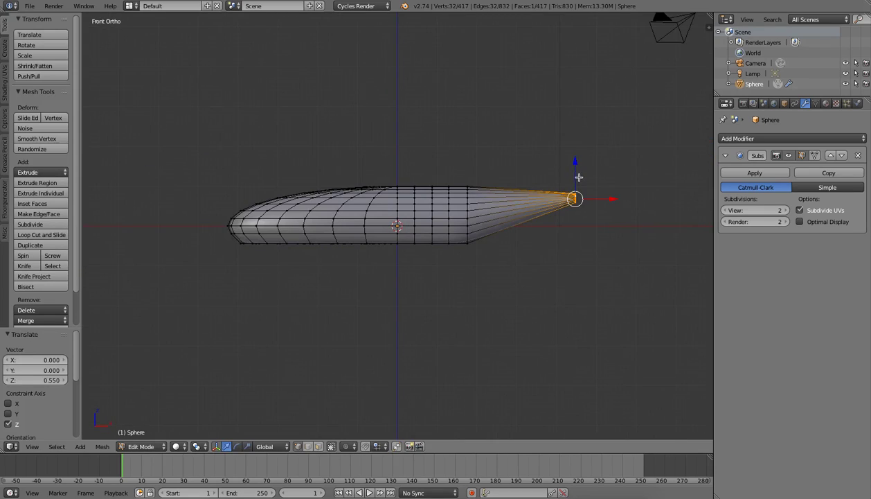
{"action": "key", "text": "Tab"}
{"action": "scroll", "coordinate": [531, 247], "scroll_direction": "up", "scroll_amount": 3}
{"action": "scroll", "coordinate": [541, 251], "scroll_direction": "down", "scroll_amount": 2}
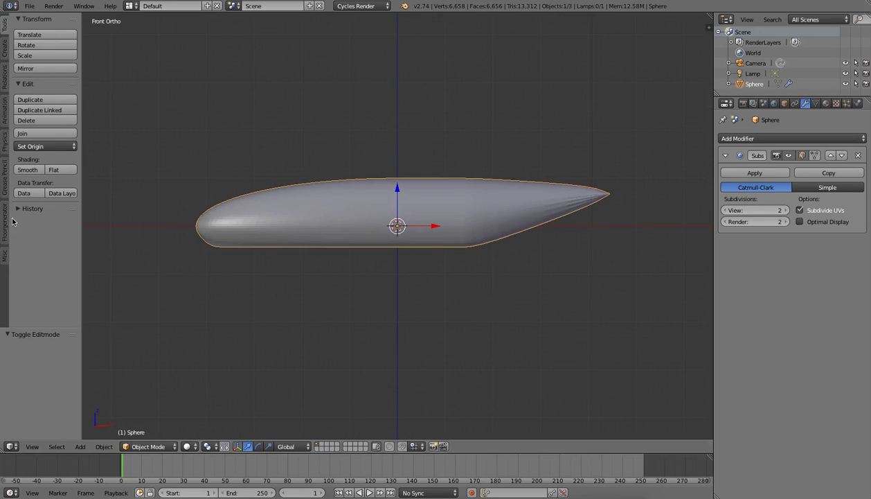
- Apply smooth shading to the body and inspect its shape from several angles
{"action": "left_click", "coordinate": [27, 170]}
{"action": "middle_click_drag", "start_coordinate": [380, 277], "coordinate": [292, 302]}
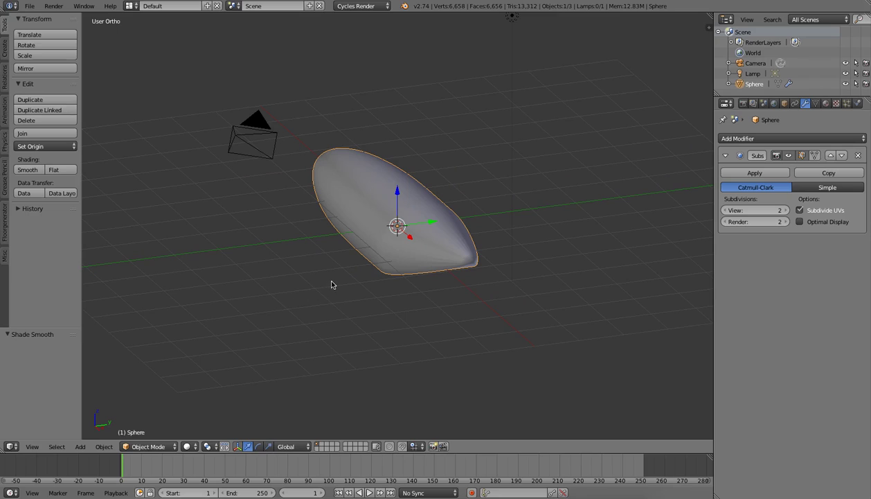
{"action": "key", "text": "KP_1"}
{"action": "scroll", "coordinate": [380, 269], "scroll_direction": "down", "scroll_amount": 1}
{"action": "scroll", "coordinate": [331, 261], "scroll_direction": "up", "scroll_amount": 3}
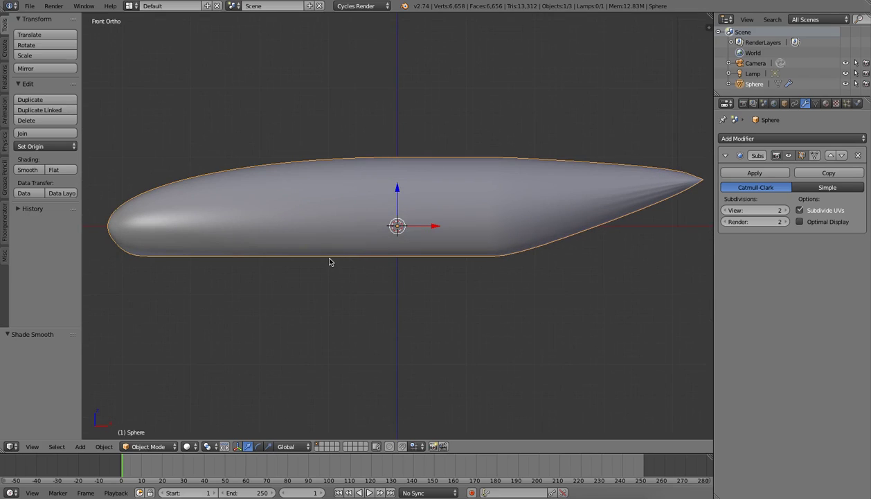
{"action": "middle_click_drag", "start_coordinate": [330, 262], "coordinate": [402, 281]}
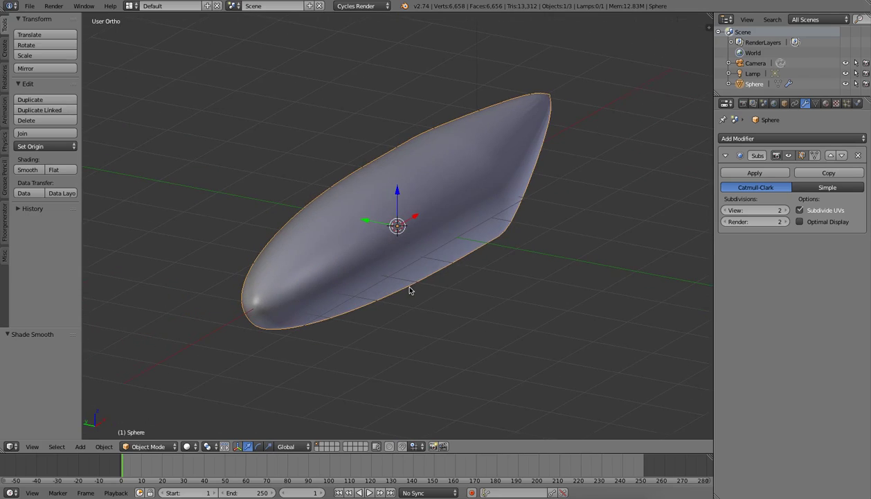
- Add a new material to the body and name it Airplane
{"action": "left_click", "coordinate": [826, 103]}
{"action": "left_click", "coordinate": [759, 172]}
{"action": "left_click", "coordinate": [760, 172]}
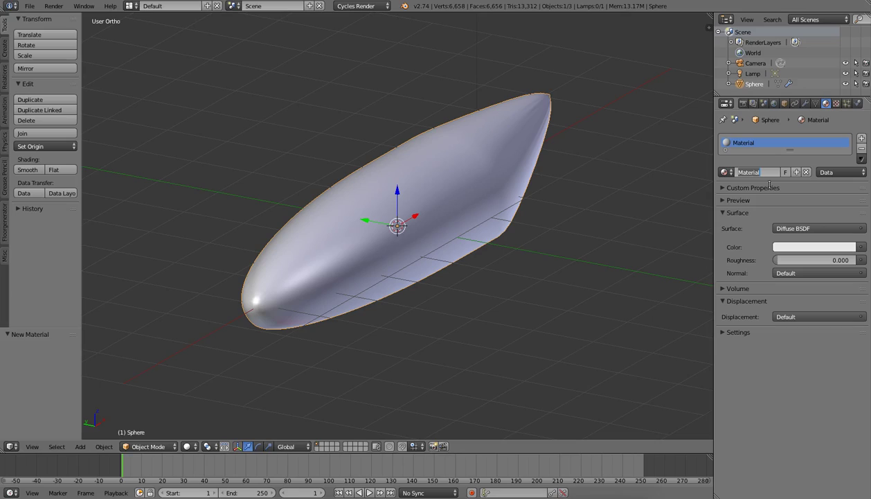
{"action": "type", "text": "A"}
{"action": "key", "text": "Return"}
- Make the Airplane material's surface a Mix Shader with a Diffuse BSDF as its first shader
{"action": "left_click", "coordinate": [823, 229]}
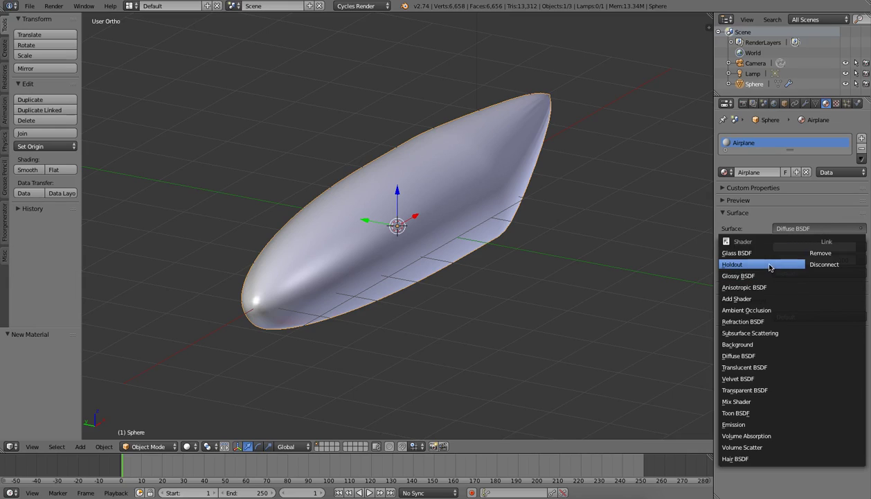
{"action": "left_click", "coordinate": [738, 402]}
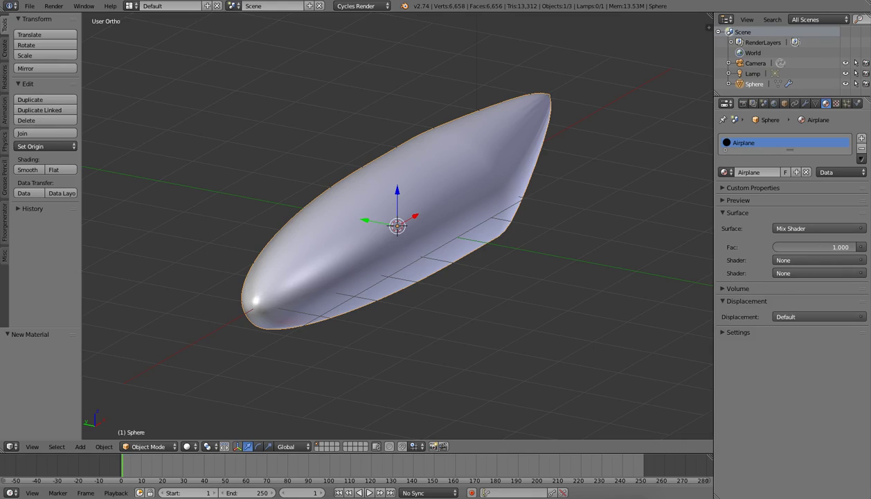
{"action": "left_click", "coordinate": [794, 260]}
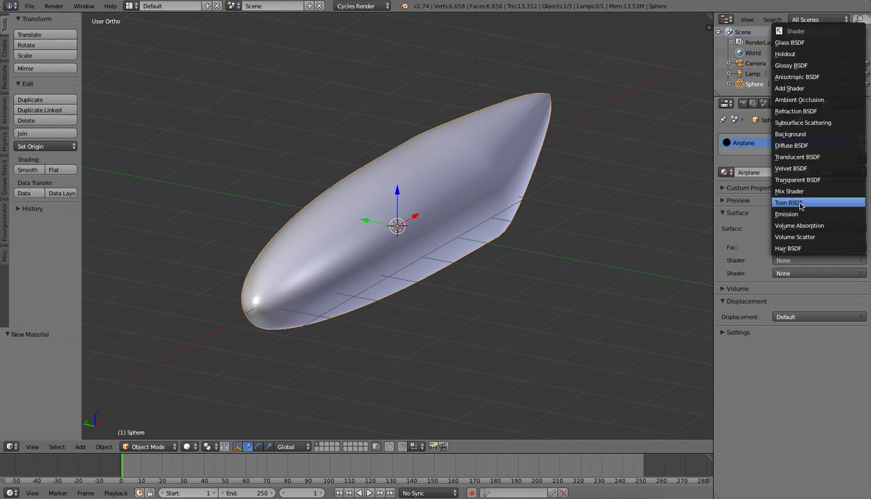
{"action": "left_click", "coordinate": [808, 146]}
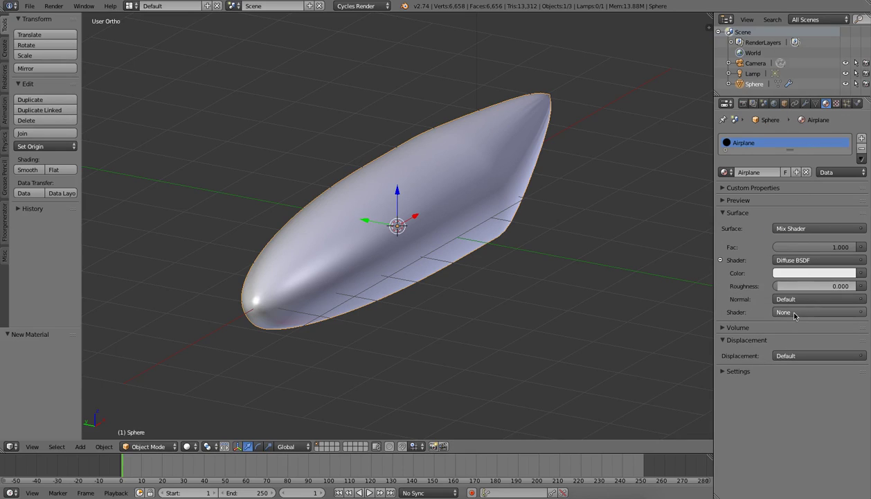
- Set the mix's second shader to Glossy BSDF with roughness 0, and show the material preview
{"action": "left_click", "coordinate": [795, 313]}
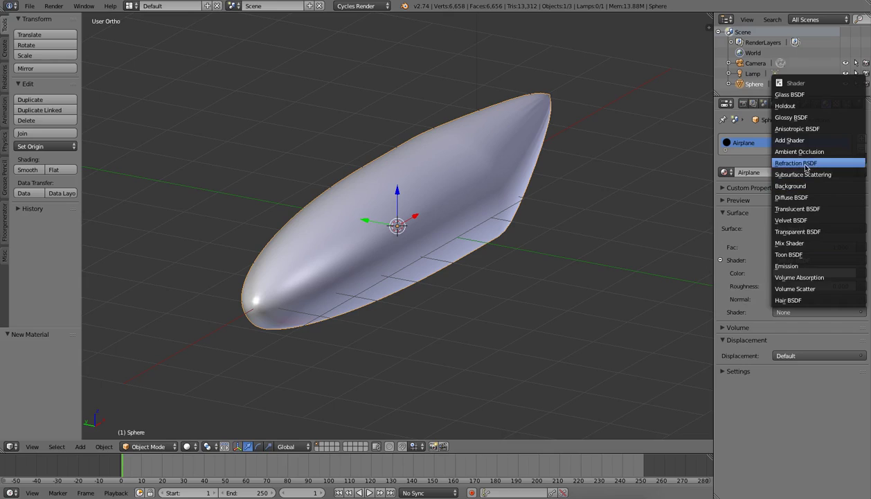
{"action": "left_click", "coordinate": [787, 117]}
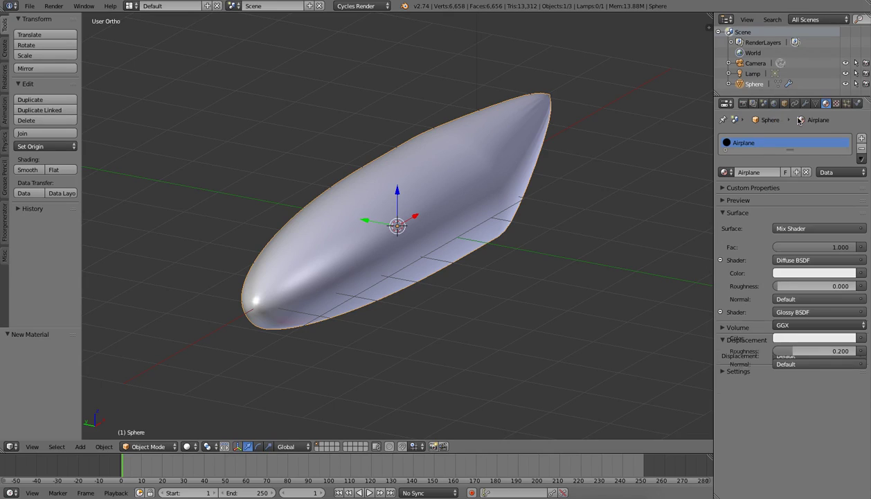
{"action": "left_click_drag", "start_coordinate": [785, 348], "coordinate": [765, 342]}
{"action": "left_click", "coordinate": [724, 200]}
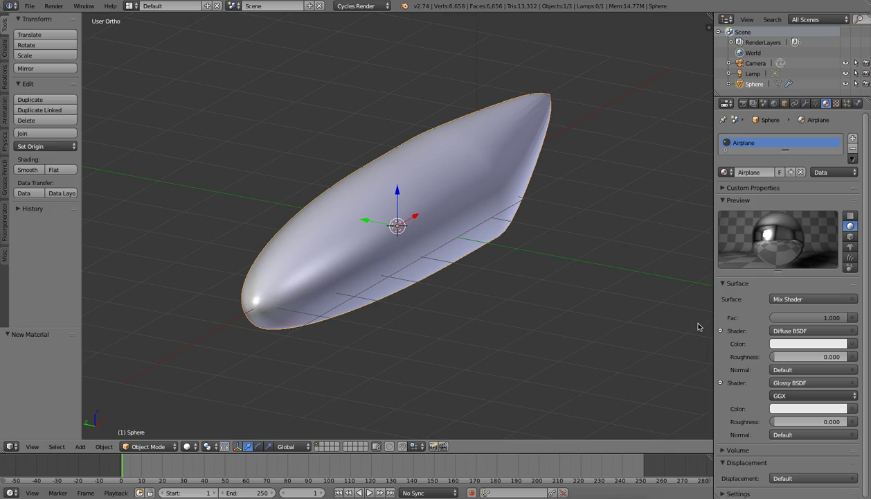
- Add a second material to the body, name it Glass, and set its surface to Glass BSDF
{"action": "left_click", "coordinate": [852, 137]}
{"action": "left_click", "coordinate": [790, 174]}
{"action": "left_click", "coordinate": [747, 174]}
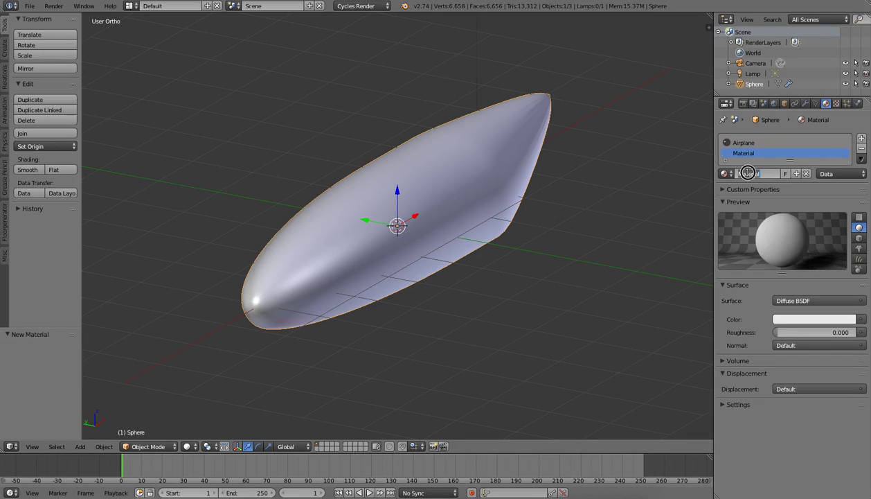
{"action": "type", "text": "Glass"}
{"action": "key", "text": "Return"}
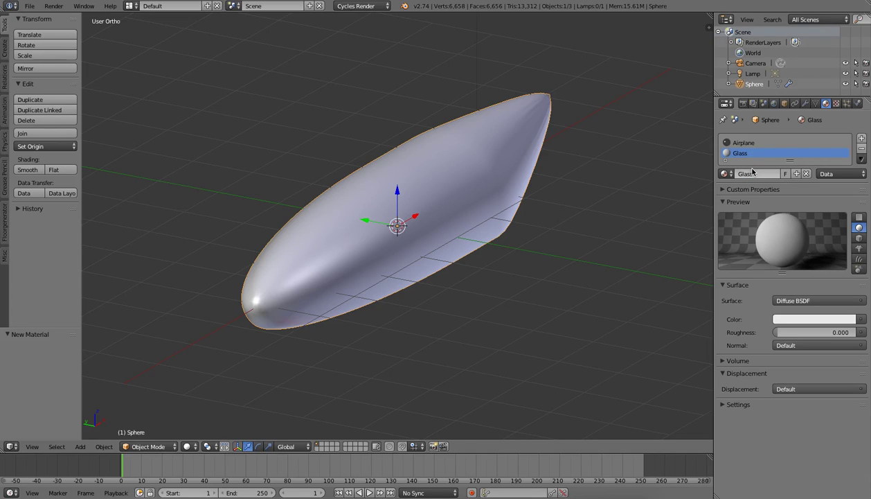
{"action": "left_click", "coordinate": [792, 299]}
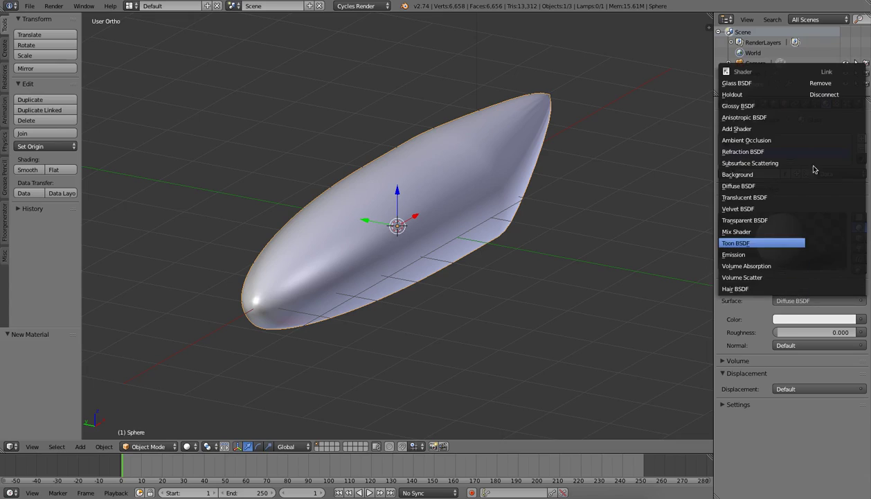
{"action": "left_click", "coordinate": [761, 84]}
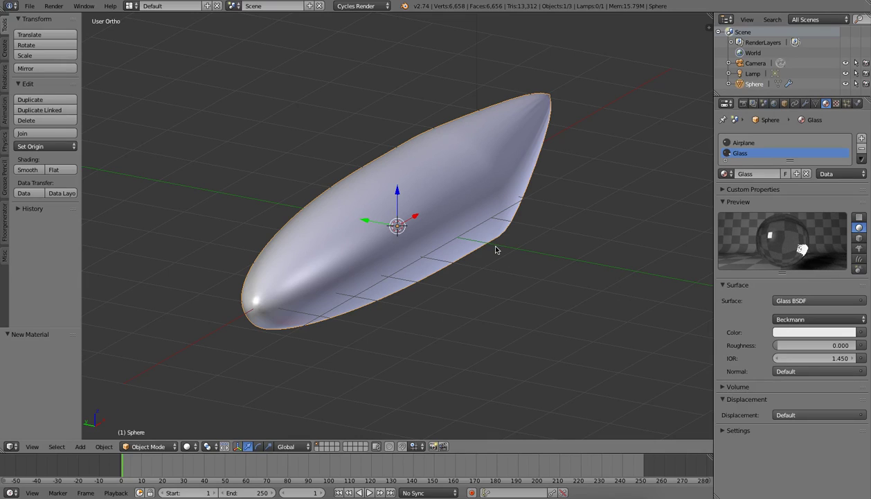
- Enter Edit Mode on the body, clear the selection, face the nose, and switch to edge selection
{"action": "key", "text": "Tab"}
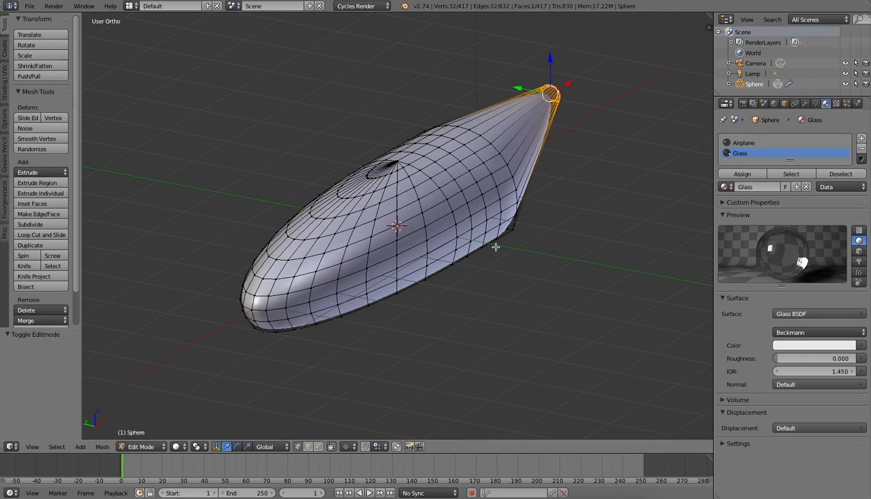
{"action": "key", "text": "a"}
{"action": "middle_click_drag", "start_coordinate": [409, 280], "coordinate": [438, 355]}
{"action": "left_click", "coordinate": [320, 446]}
{"action": "mouse_move", "coordinate": [385, 296]}
{"action": "middle_mouse_down"}
{"action": "mouse_move", "coordinate": [374, 274]}
{"action": "mouse_move", "coordinate": [378, 292]}
{"action": "middle_mouse_up"}
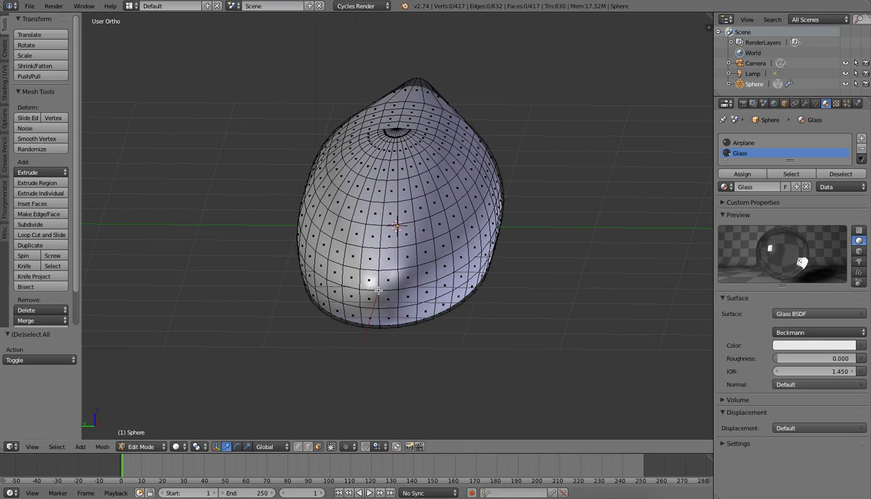
{"action": "left_click", "coordinate": [309, 446]}
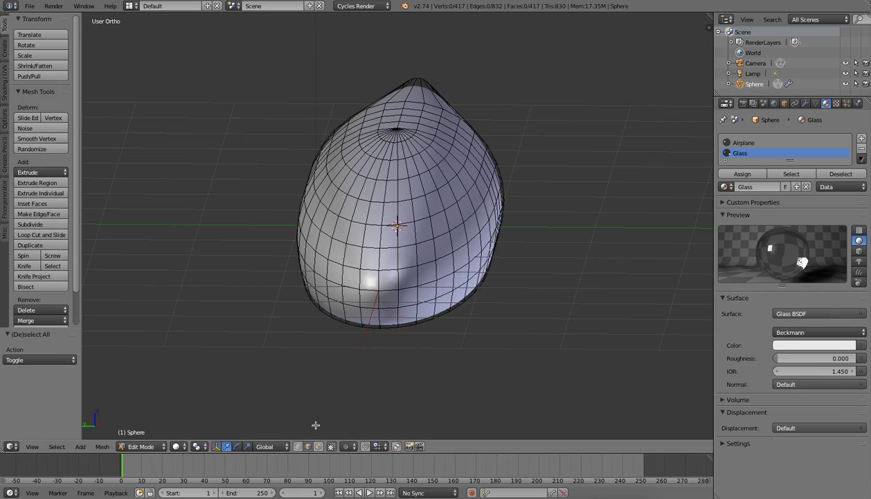
- Select four neighbouring vertical edges across the front of the body and try to bevel them
{"action": "right_click", "coordinate": [346, 230]}
{"action": "right_click", "coordinate": [361, 233], "text": "shift"}
{"action": "right_click", "coordinate": [381, 238], "text": "shift"}
{"action": "right_click", "coordinate": [401, 234], "text": "shift"}
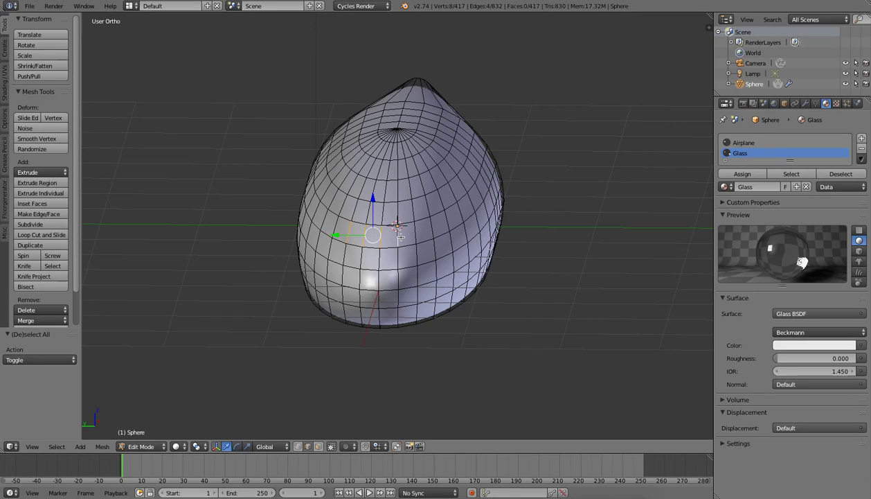
{"action": "key", "text": "b"}
{"action": "right_click", "coordinate": [431, 260]}
{"action": "key", "text": "ctrl+n"}
{"action": "key", "text": "ctrl+b"}
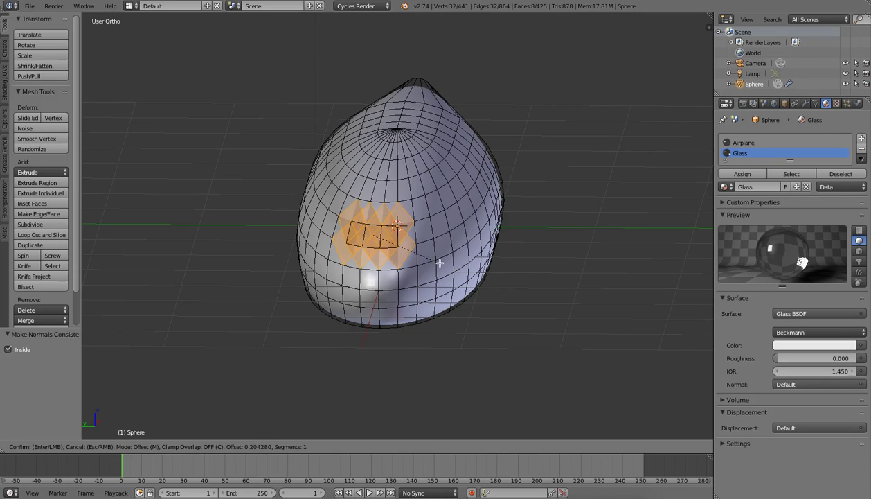
{"action": "right_click", "coordinate": [448, 264]}
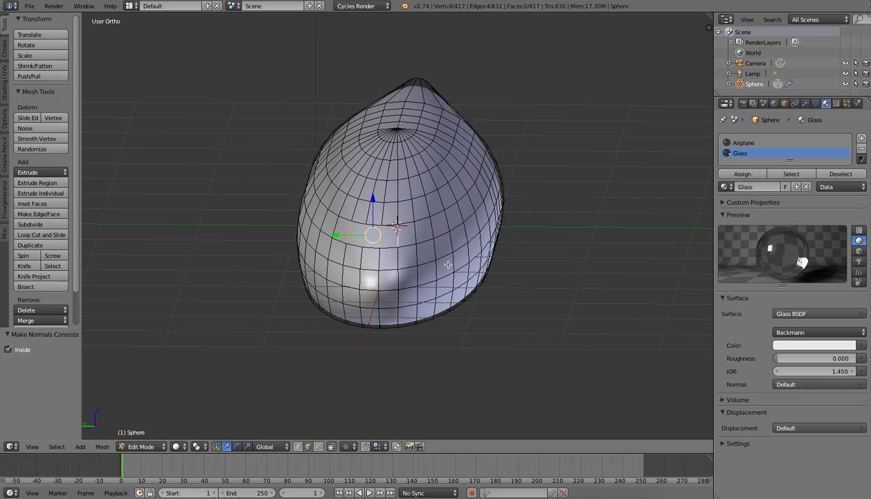
{"action": "scroll", "coordinate": [448, 265], "scroll_direction": "up", "scroll_amount": 6}
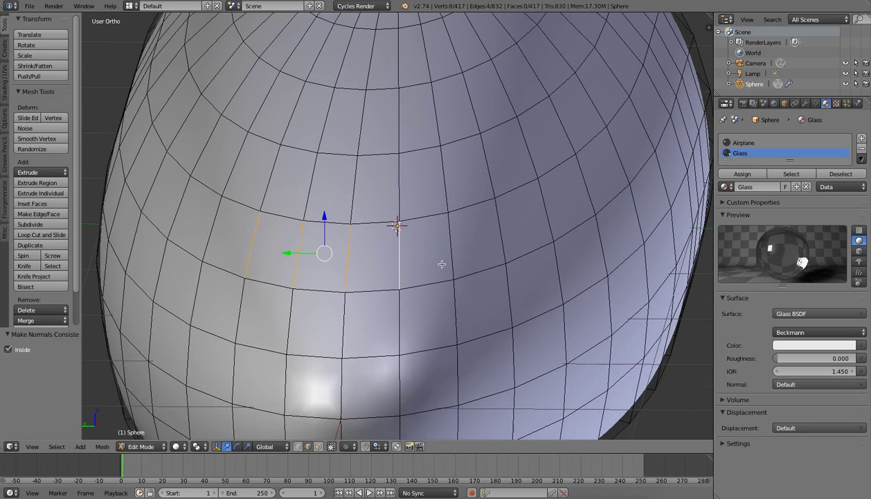
{"action": "key", "text": "s"}
{"action": "right_click", "coordinate": [466, 280]}
{"action": "key", "text": "ctrl+shift+b"}
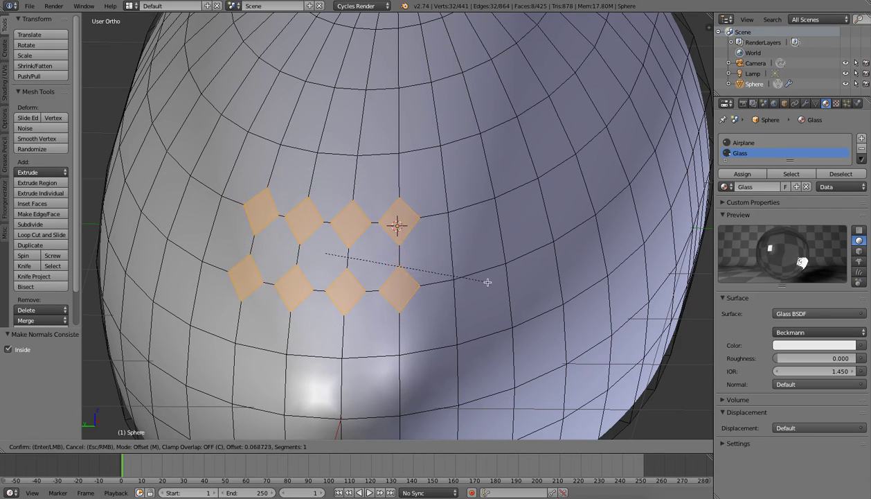
{"action": "right_click", "coordinate": [465, 278]}
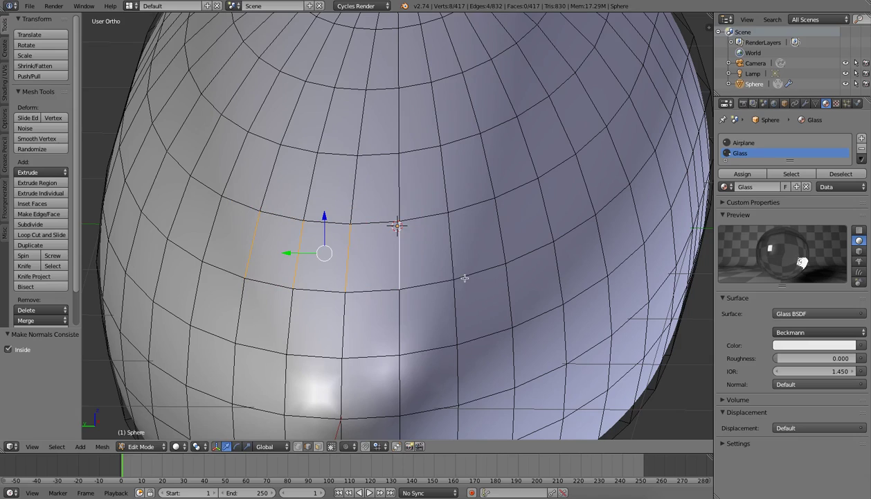
{"action": "left_click_drag", "start_coordinate": [325, 224], "coordinate": [323, 149]}
{"action": "right_click", "coordinate": [323, 150]}
- Apply the body's Subsurf modifier in Object Mode and return to Edit Mode to check the denser mesh
{"action": "key", "text": "Tab"}
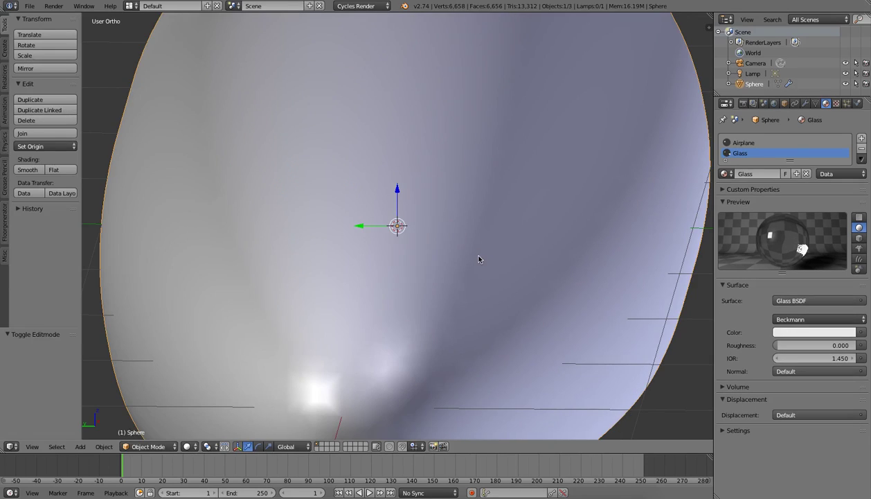
{"action": "scroll", "coordinate": [665, 235], "scroll_direction": "down", "scroll_amount": 8}
{"action": "left_click", "coordinate": [805, 104]}
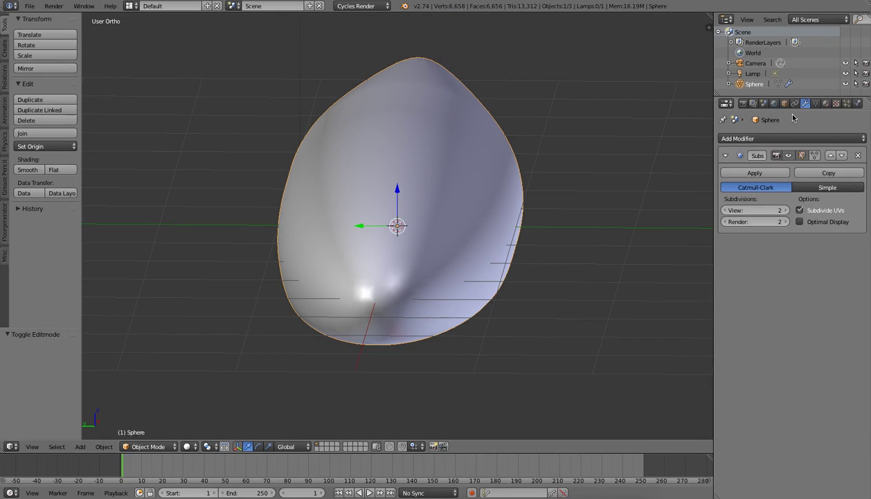
{"action": "left_click", "coordinate": [754, 172]}
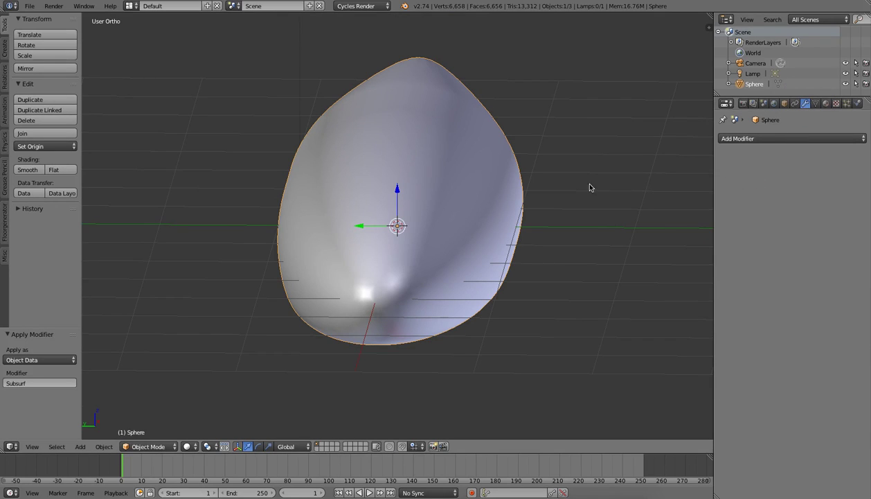
{"action": "key", "text": "Tab"}
{"action": "scroll", "coordinate": [527, 397], "scroll_direction": "up", "scroll_amount": 6}
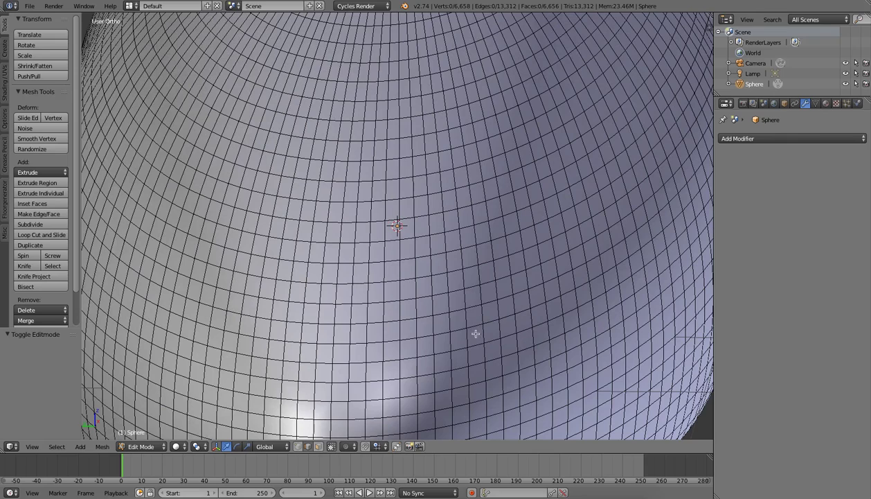
{"action": "scroll", "coordinate": [421, 316], "scroll_direction": "down", "scroll_amount": 6}
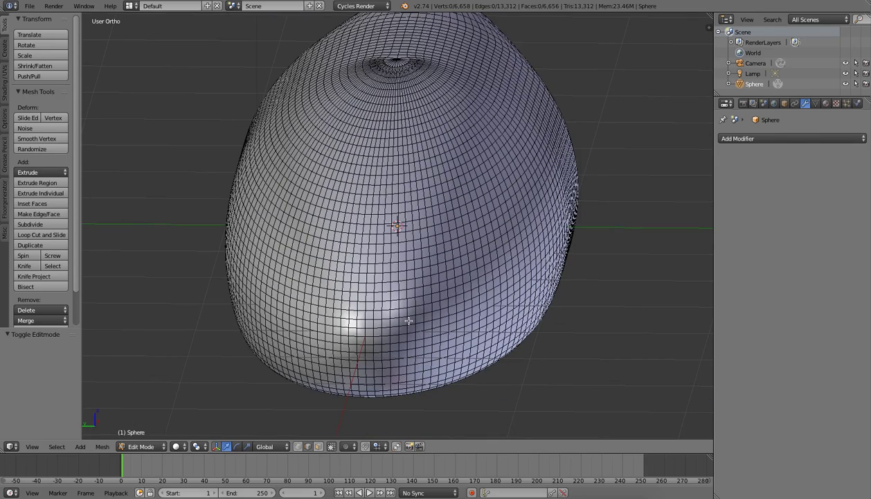
{"action": "key", "text": "Tab"}
{"action": "scroll", "coordinate": [555, 312], "scroll_direction": "up", "scroll_amount": 3}
{"action": "scroll", "coordinate": [554, 312], "scroll_direction": "down", "scroll_amount": 6}
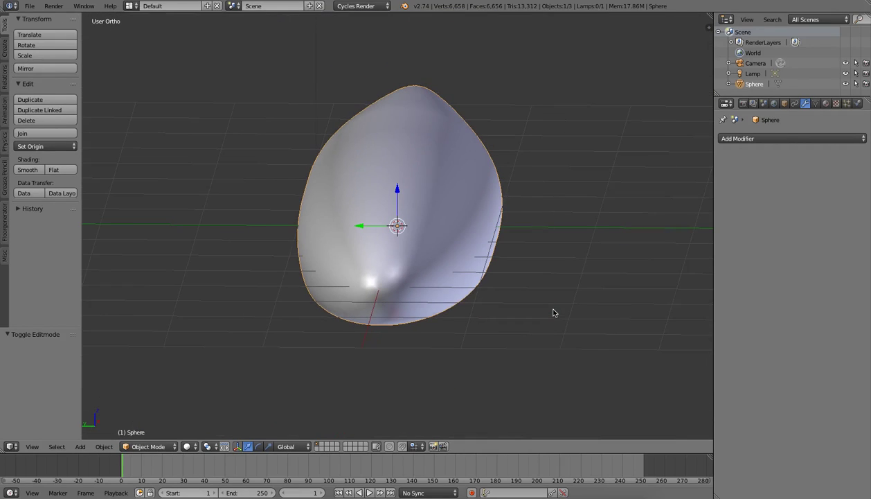
{"action": "scroll", "coordinate": [554, 313], "scroll_direction": "up", "scroll_amount": 4}
{"action": "key", "text": "Tab"}
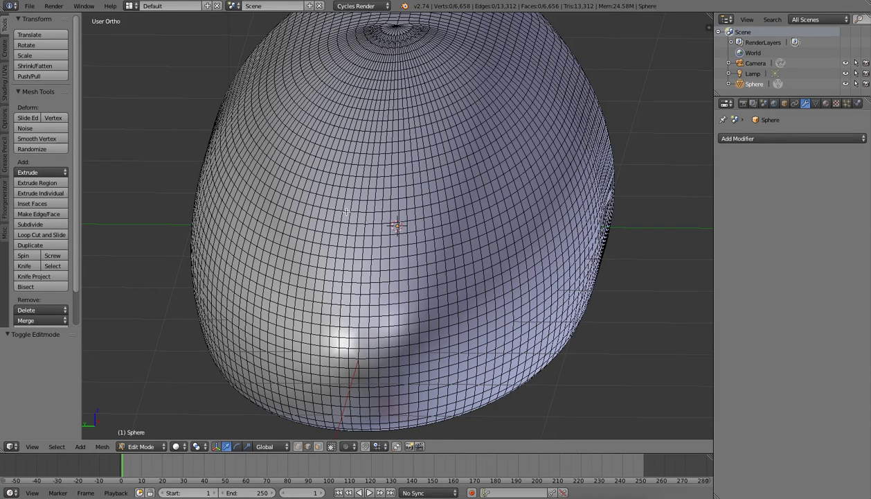
{"action": "key", "text": "j"}
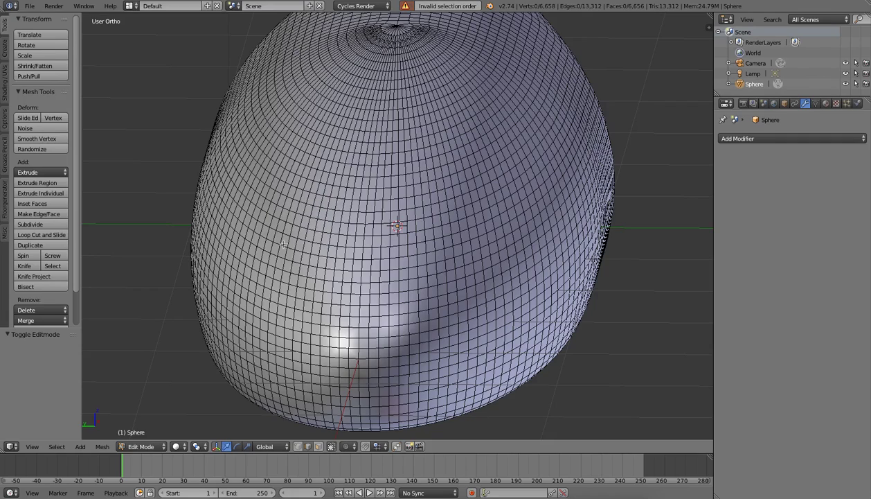
{"action": "left_click", "coordinate": [313, 212]}
{"action": "key", "text": "c"}
{"action": "left_click", "coordinate": [310, 217]}
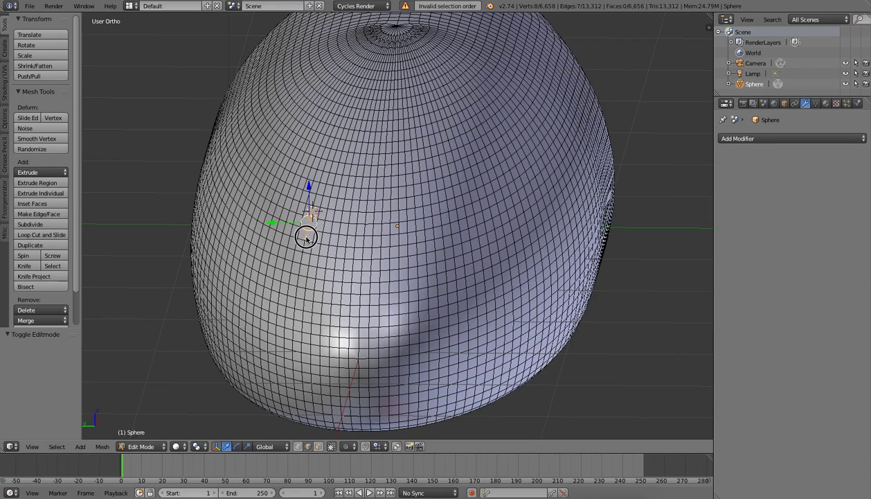
{"action": "left_click", "coordinate": [306, 238]}
{"action": "right_click", "coordinate": [309, 241]}
- Select a vertical run of three connected edges on the upper front of the body as the window's outer frame bar
{"action": "right_click", "coordinate": [302, 241], "text": "shift"}
{"action": "right_click", "coordinate": [306, 229], "text": "shift"}
{"action": "right_click", "coordinate": [309, 222], "text": "shift"}
{"action": "right_click", "coordinate": [312, 216], "text": "shift"}
{"action": "right_click", "coordinate": [313, 210], "text": "shift"}
{"action": "right_click", "coordinate": [310, 213], "text": "shift"}
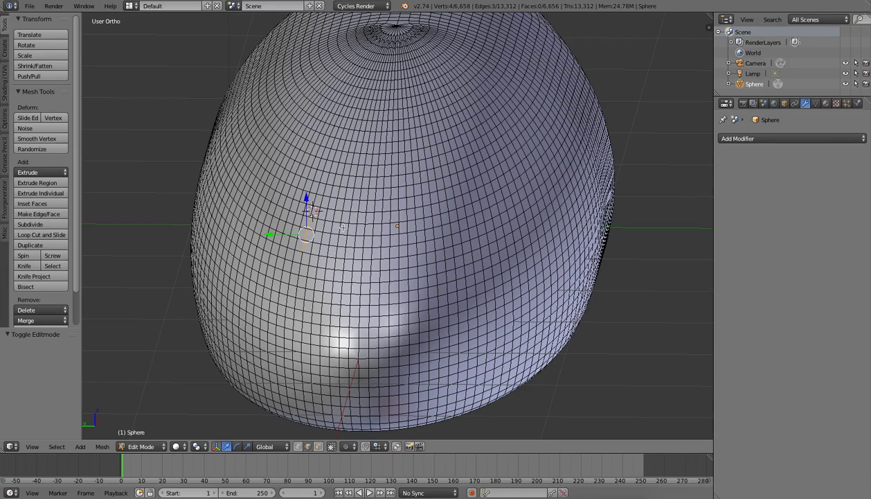
- Add three more evenly spaced vertical runs of three edges across the front to the selection
{"action": "right_click", "coordinate": [340, 226], "text": "shift"}
{"action": "right_click", "coordinate": [341, 234], "text": "shift"}
{"action": "right_click", "coordinate": [341, 244], "text": "shift"}
{"action": "right_click", "coordinate": [342, 252], "text": "shift"}
{"action": "right_click", "coordinate": [372, 252], "text": "shift"}
{"action": "right_click", "coordinate": [372, 244], "text": "shift"}
{"action": "right_click", "coordinate": [371, 234], "text": "shift"}
{"action": "right_click", "coordinate": [371, 226], "text": "shift"}
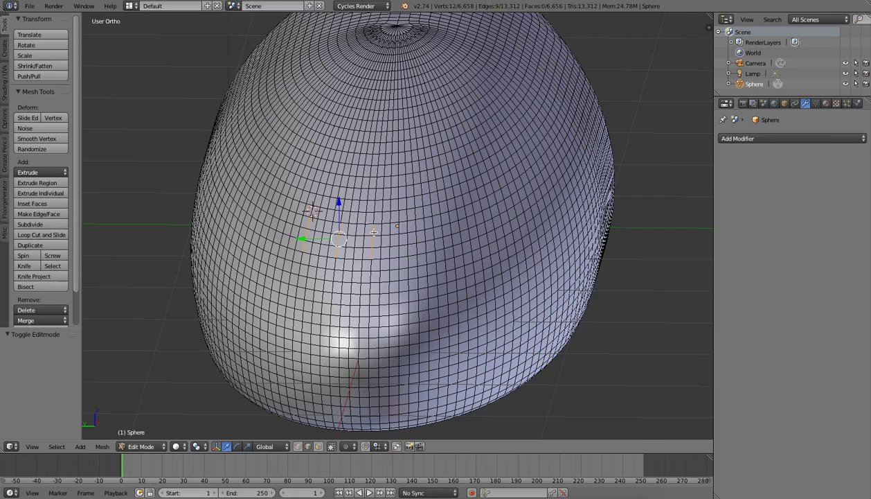
{"action": "right_click", "coordinate": [408, 251], "text": "shift"}
{"action": "right_click", "coordinate": [408, 243], "text": "shift"}
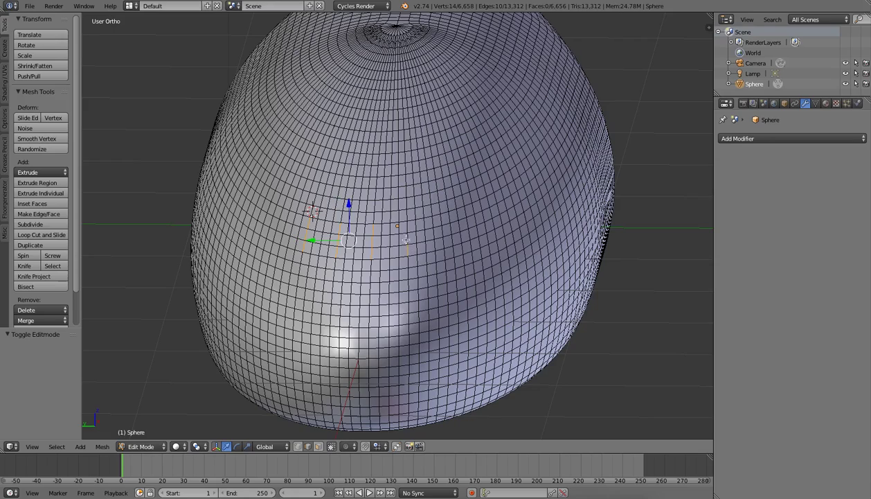
{"action": "right_click", "coordinate": [408, 235], "text": "shift"}
{"action": "right_click", "coordinate": [407, 227], "text": "shift"}
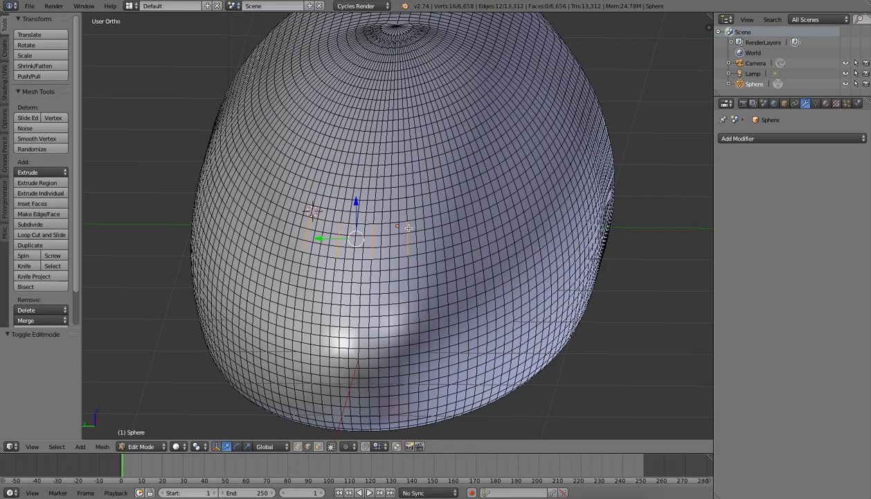
{"action": "key", "text": "ctrl+n"}
{"action": "key", "text": "ctrl+b"}
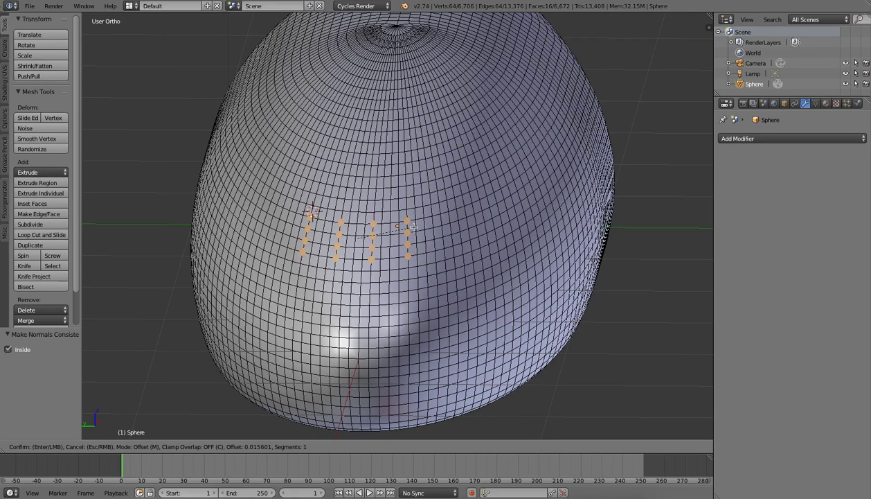
{"action": "key", "text": "Escape"}
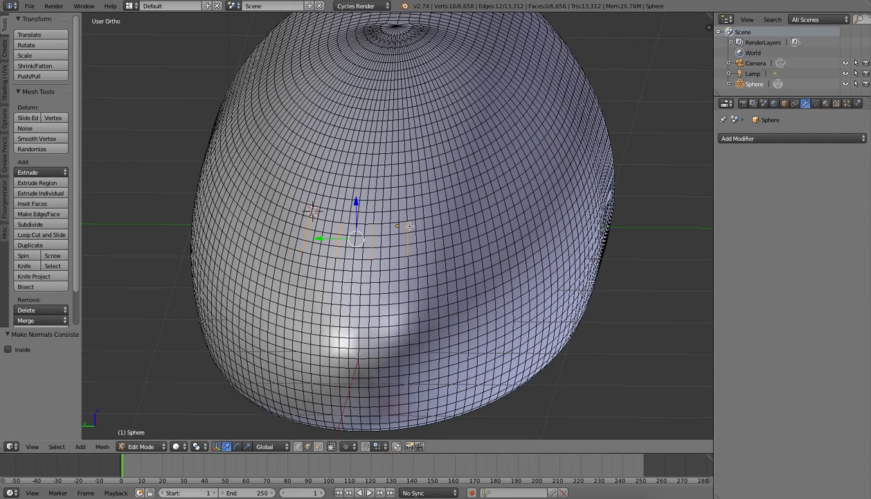
- Bevel the four vertical edge runs with an offset of about 0.012 and one segment, and clear the selection
{"action": "key", "text": "ctrl+b"}
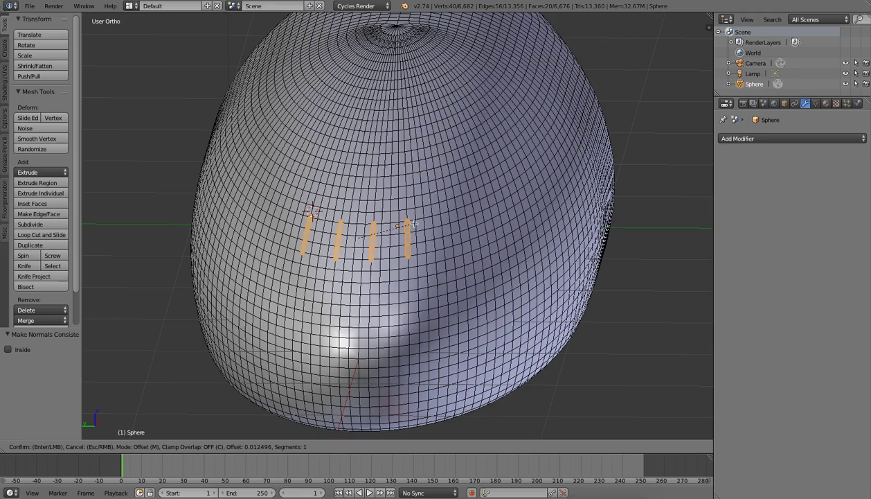
{"action": "left_click", "coordinate": [412, 223]}
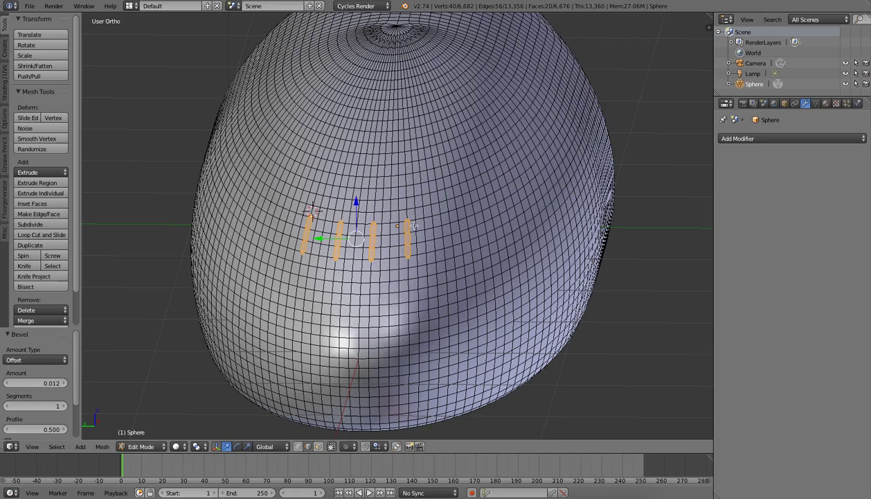
{"action": "key", "text": "a"}
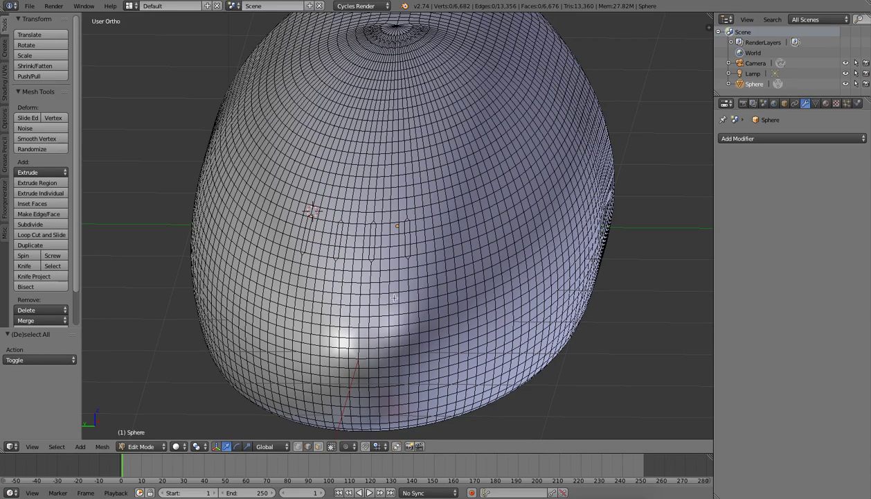
- Switch to face selection and select the face blocks of two neighbouring window panes between the beveled strips
{"action": "left_click", "coordinate": [318, 446]}
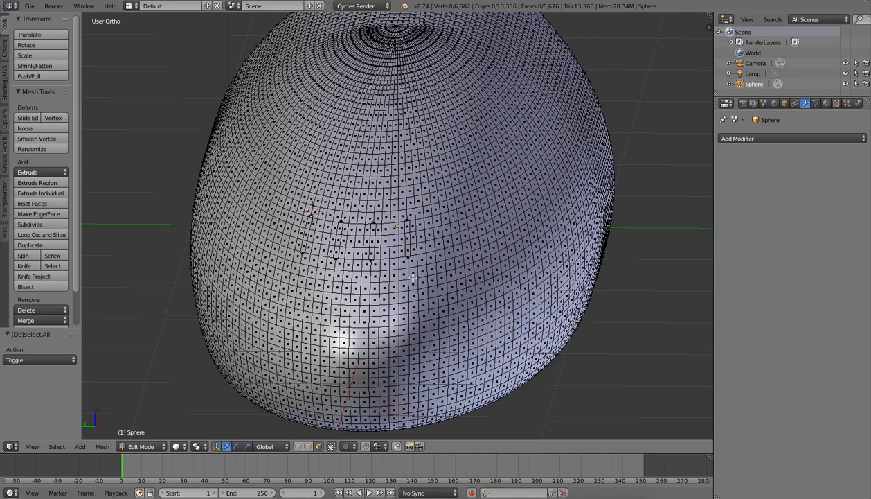
{"action": "left_click", "coordinate": [386, 237]}
{"action": "left_click", "coordinate": [384, 233], "text": "shift"}
{"action": "left_click", "coordinate": [381, 251], "text": "ctrl"}
{"action": "left_click", "coordinate": [398, 230], "text": "ctrl"}
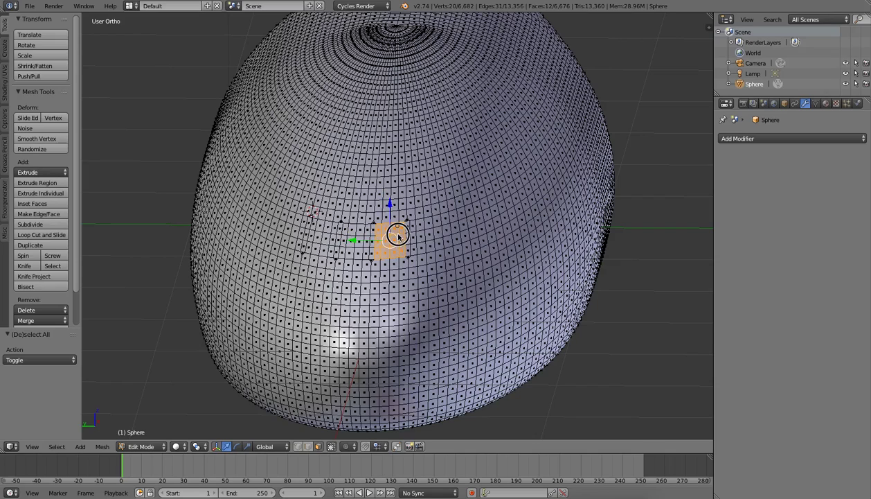
{"action": "key", "text": "c"}
{"action": "mouse_move", "coordinate": [350, 234]}
{"action": "left_mouse_down"}
{"action": "mouse_move", "coordinate": [358, 228]}
{"action": "mouse_move", "coordinate": [346, 234]}
{"action": "mouse_move", "coordinate": [346, 251]}
{"action": "mouse_move", "coordinate": [361, 254]}
{"action": "mouse_move", "coordinate": [364, 239]}
{"action": "mouse_move", "coordinate": [348, 235]}
{"action": "left_mouse_up"}
{"action": "right_click", "coordinate": [348, 235]}
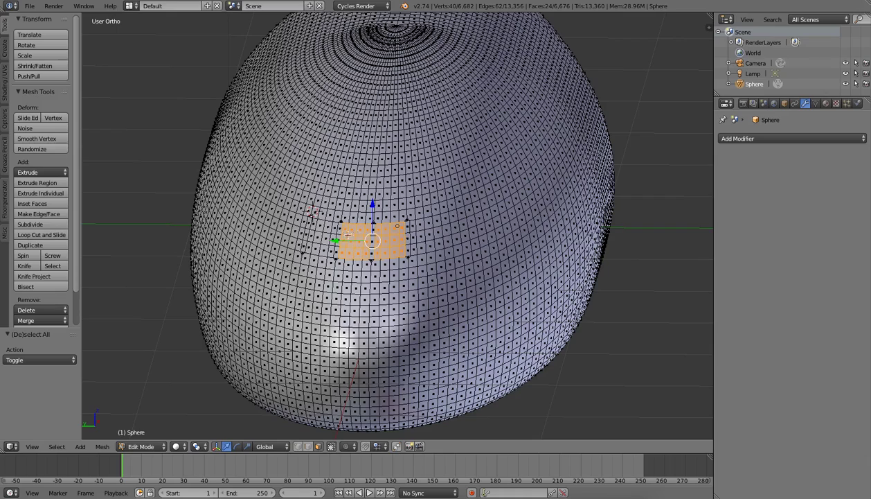
- Add the faces of the third window pane, between the remaining beveled strips, to the selection
{"action": "right_click", "coordinate": [329, 227], "text": "shift"}
{"action": "right_click", "coordinate": [325, 238], "text": "shift"}
{"action": "right_click", "coordinate": [323, 246], "text": "shift"}
{"action": "right_click", "coordinate": [314, 248], "text": "shift"}
{"action": "mouse_move", "coordinate": [315, 247]}
{"action": "left_mouse_down"}
{"action": "mouse_move", "coordinate": [315, 229]}
{"action": "mouse_move", "coordinate": [331, 245]}
{"action": "mouse_move", "coordinate": [331, 236]}
{"action": "left_mouse_up"}
{"action": "left_click", "coordinate": [331, 236]}
{"action": "right_click", "coordinate": [331, 234]}
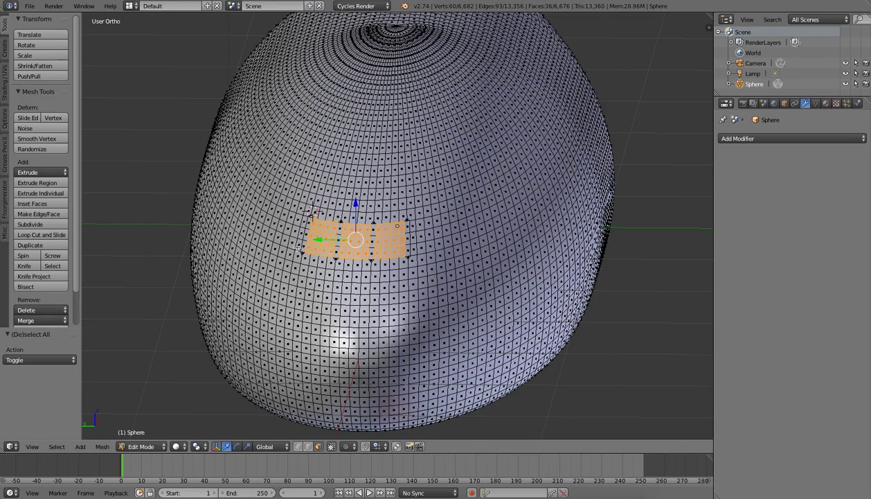
- Add the fourth block of window faces beside the selected panes with circle selection, and toggle single faces along its outer edge
{"action": "key", "text": "c"}
{"action": "mouse_move", "coordinate": [298, 217]}
{"action": "left_mouse_down"}
{"action": "mouse_move", "coordinate": [289, 238]}
{"action": "mouse_move", "coordinate": [286, 210]}
{"action": "mouse_move", "coordinate": [278, 232]}
{"action": "left_mouse_up"}
{"action": "right_click", "coordinate": [274, 237]}
{"action": "middle_click_drag", "start_coordinate": [275, 236], "coordinate": [393, 267]}
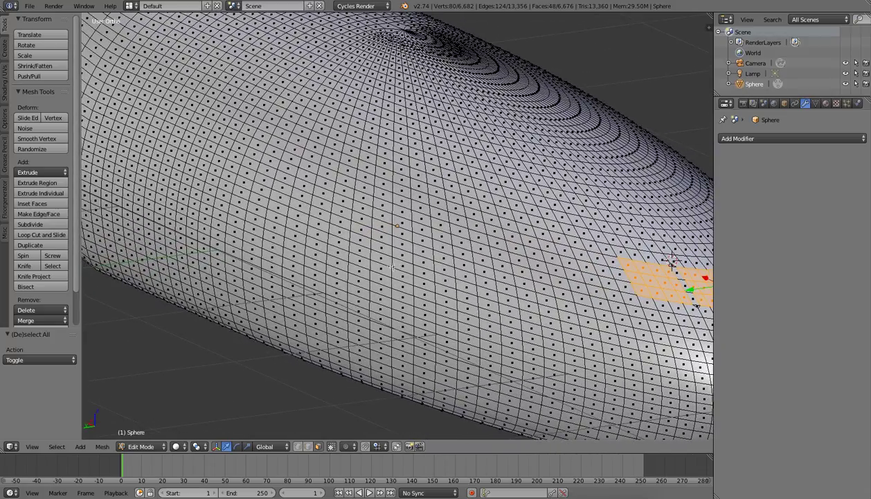
{"action": "right_click", "coordinate": [629, 267], "text": "shift"}
{"action": "right_click", "coordinate": [631, 279], "text": "shift"}
{"action": "right_click", "coordinate": [631, 286], "text": "shift"}
{"action": "middle_click_drag", "start_coordinate": [630, 286], "coordinate": [420, 321]}
- Adjust the selection face by face at the far side of the window band to complete the outermost pane
{"action": "right_click", "coordinate": [215, 275], "text": "shift"}
{"action": "right_click", "coordinate": [209, 276], "text": "shift"}
{"action": "right_click", "coordinate": [205, 289], "text": "shift"}
{"action": "right_click", "coordinate": [198, 302], "text": "shift"}
{"action": "right_click", "coordinate": [207, 299], "text": "shift"}
{"action": "right_click", "coordinate": [210, 288], "text": "shift"}
{"action": "right_click", "coordinate": [226, 275], "text": "shift"}
{"action": "right_click", "coordinate": [225, 284], "text": "shift"}
{"action": "right_click", "coordinate": [221, 293], "text": "shift"}
{"action": "right_click", "coordinate": [221, 302], "text": "shift"}
{"action": "right_click", "coordinate": [222, 310], "text": "shift"}
{"action": "right_click", "coordinate": [232, 307], "text": "shift"}
{"action": "right_click", "coordinate": [233, 298], "text": "shift"}
{"action": "mouse_move", "coordinate": [251, 309]}
{"action": "middle_mouse_down"}
{"action": "mouse_move", "coordinate": [224, 311]}
{"action": "mouse_move", "coordinate": [263, 299]}
{"action": "middle_mouse_up"}
{"action": "scroll", "coordinate": [264, 299], "scroll_direction": "down", "scroll_amount": 4}
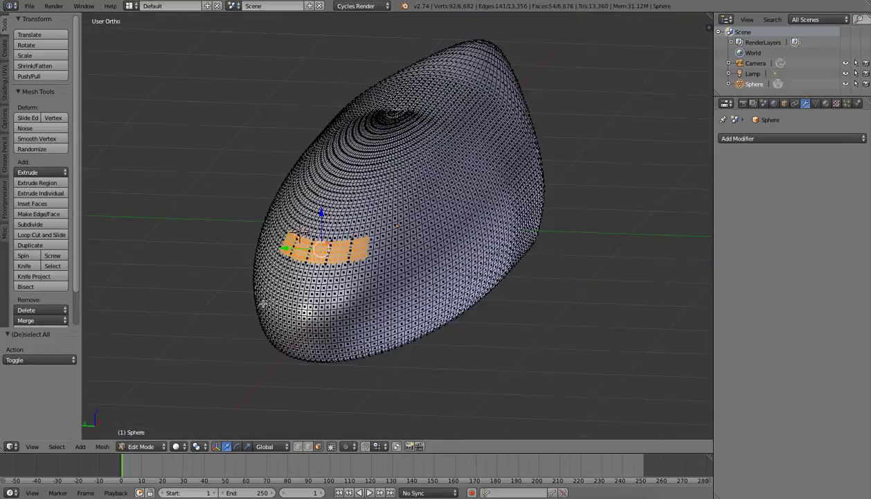
- Assign the Glass material to the selected window faces and return to Object Mode
{"action": "left_click", "coordinate": [825, 103]}
{"action": "left_click", "coordinate": [743, 174]}
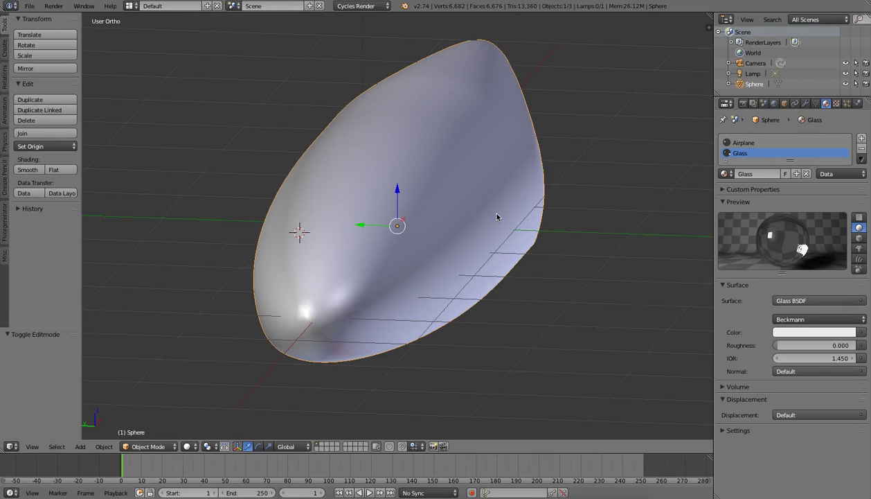
{"action": "middle_click_drag", "start_coordinate": [429, 235], "coordinate": [381, 259]}
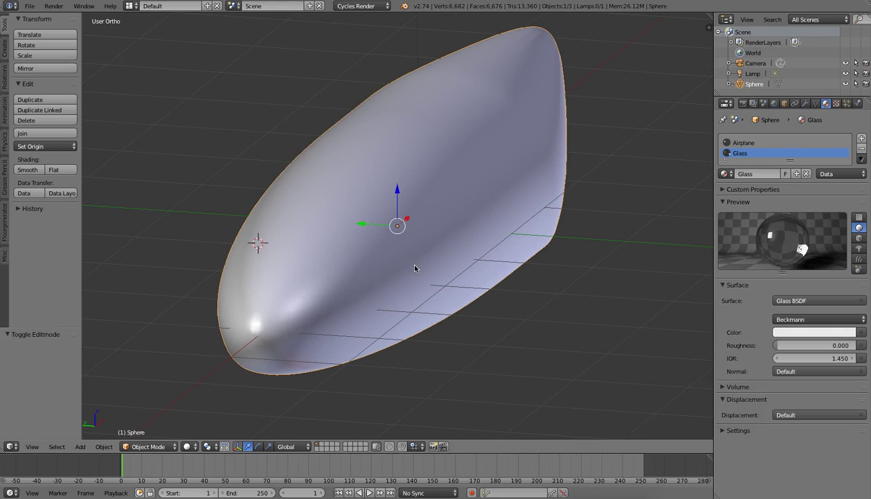
- Set the Glass material's surface color to white and its viewport color to white (R, G and B 1.000)
{"action": "left_click", "coordinate": [810, 334]}
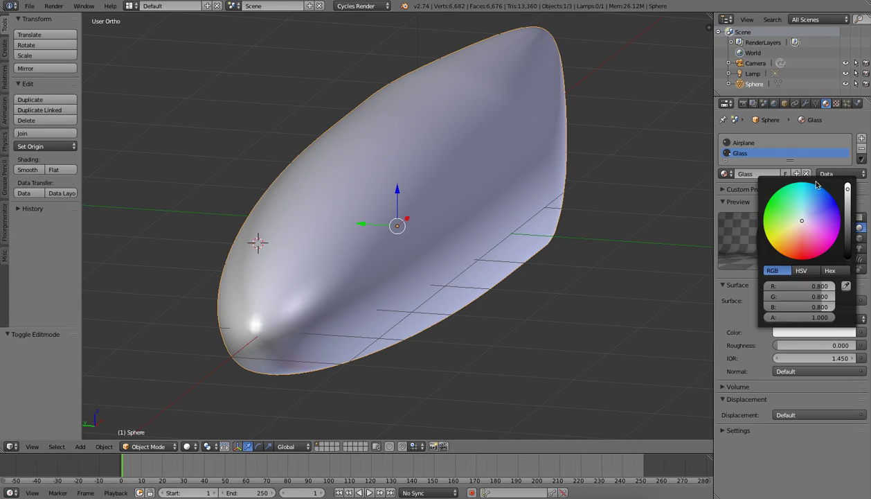
{"action": "left_click", "coordinate": [741, 431]}
{"action": "scroll", "coordinate": [745, 435], "scroll_direction": "down", "scroll_amount": 2}
{"action": "left_click", "coordinate": [749, 465]}
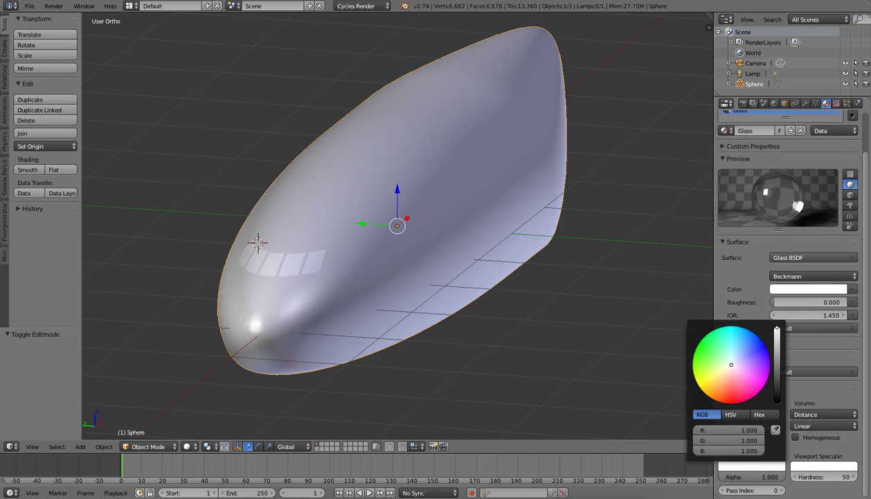
- Preview the fuselage and cockpit windows in Rendered viewport shading, and return to solid shading
{"action": "middle_click_drag", "start_coordinate": [268, 275], "coordinate": [315, 320]}
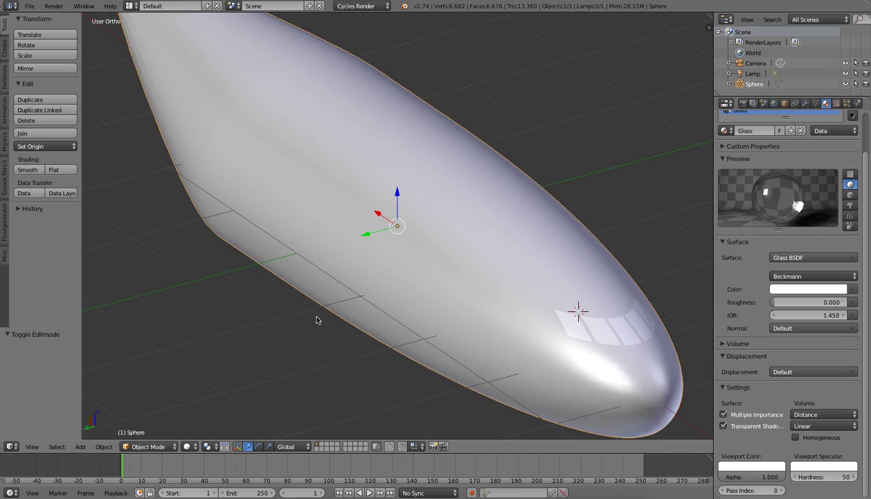
{"action": "left_click", "coordinate": [188, 446]}
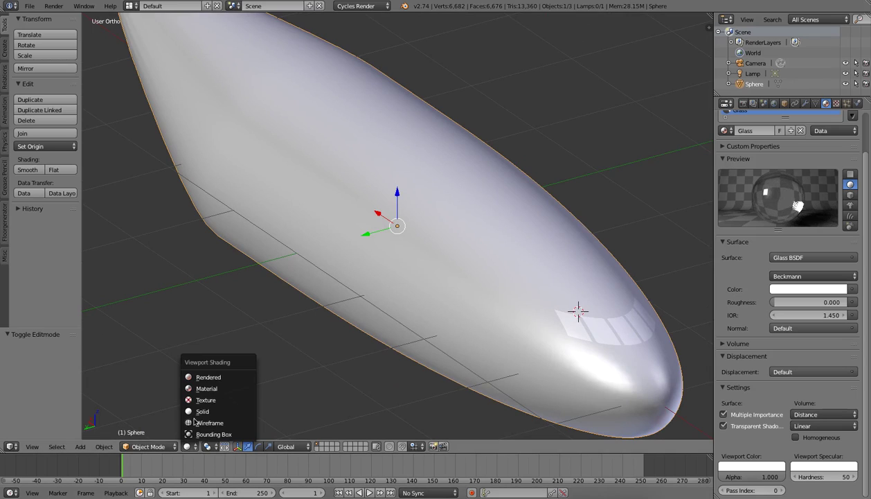
{"action": "left_click", "coordinate": [199, 378]}
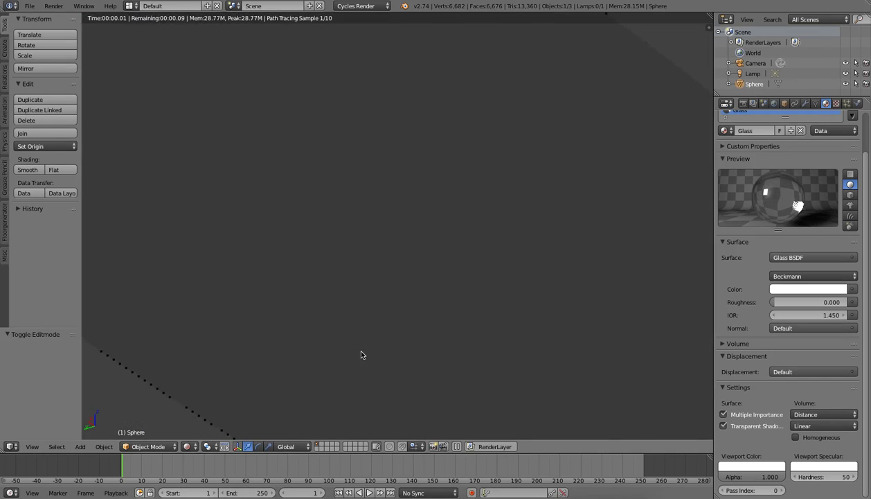
{"action": "middle_click_drag", "start_coordinate": [362, 358], "coordinate": [268, 349]}
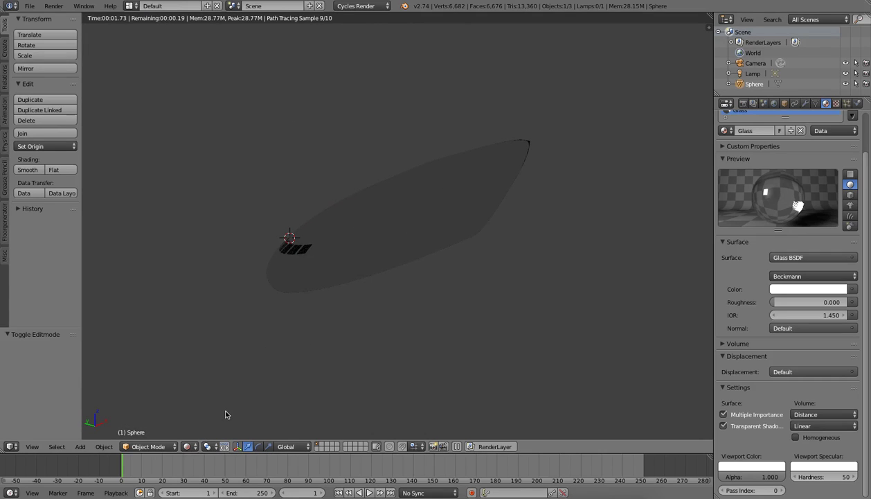
{"action": "key", "text": "shift+z"}
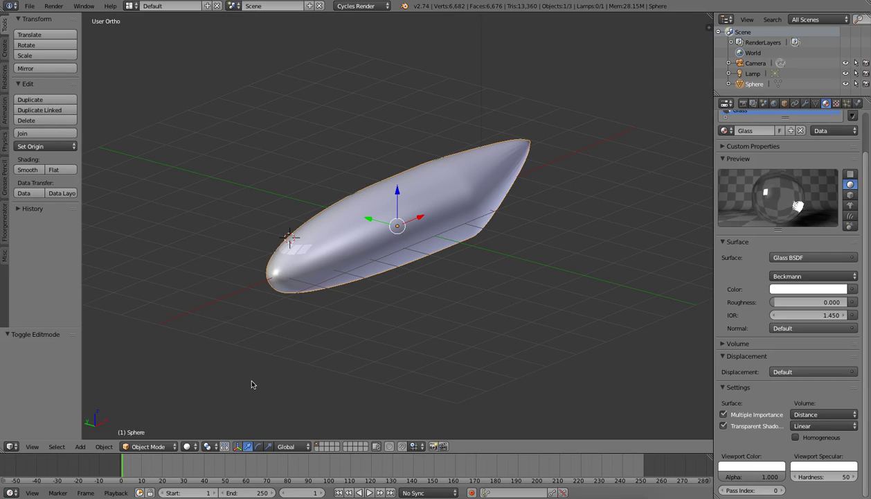
- Switch to the front view and add a mesh plane at the 3D cursor, staying in Object Mode
{"action": "middle_click_drag", "start_coordinate": [251, 382], "coordinate": [253, 374]}
{"action": "key", "text": "KP_1"}
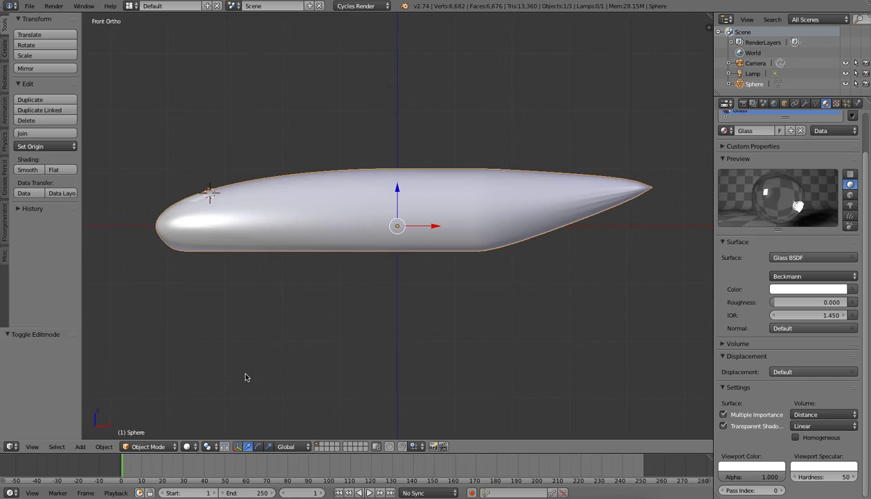
{"action": "scroll", "coordinate": [240, 374], "scroll_direction": "up", "scroll_amount": 3}
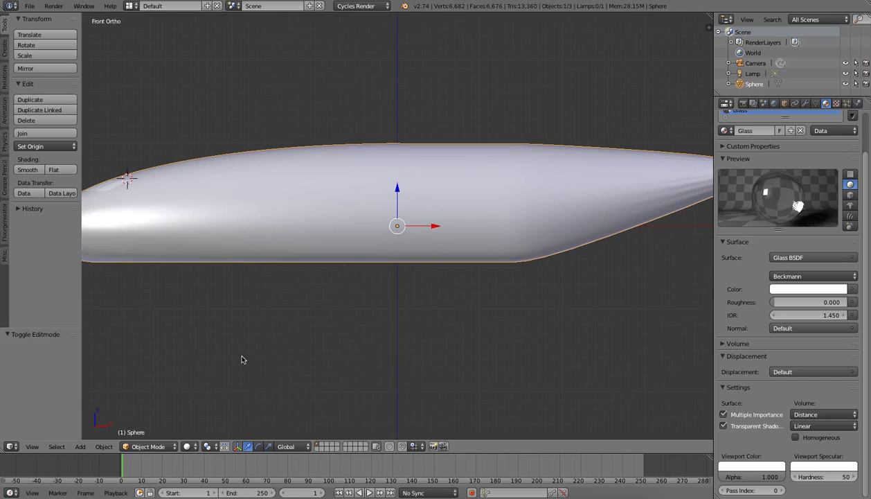
{"action": "scroll", "coordinate": [242, 359], "scroll_direction": "down", "scroll_amount": 1}
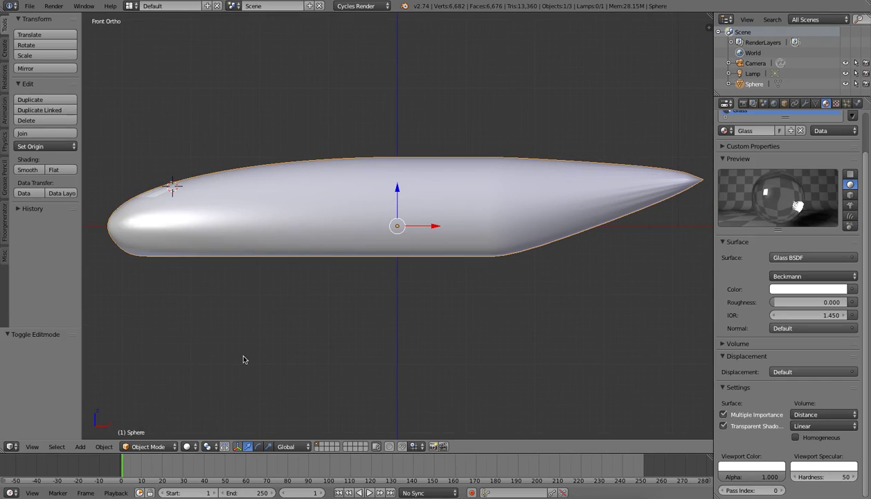
{"action": "key", "text": "KP_7"}
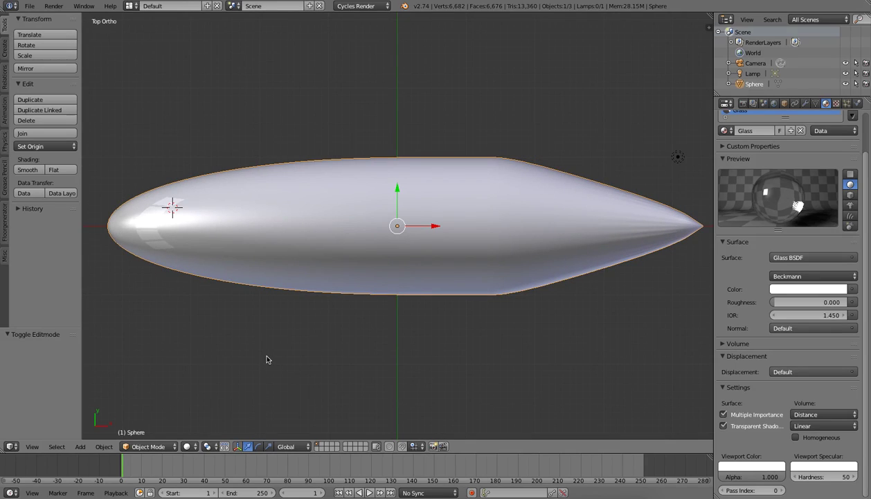
{"action": "key", "text": "KP_1"}
{"action": "key", "text": "shift+a"}
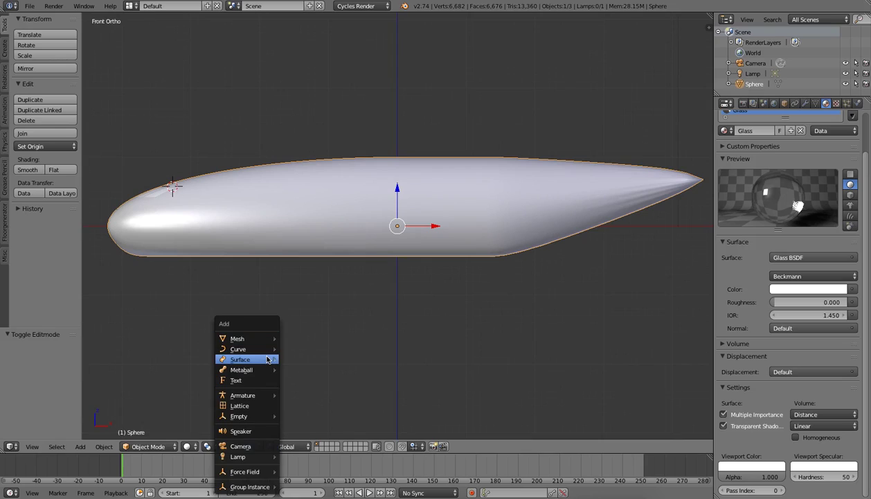
{"action": "mouse_move", "coordinate": [268, 360]}
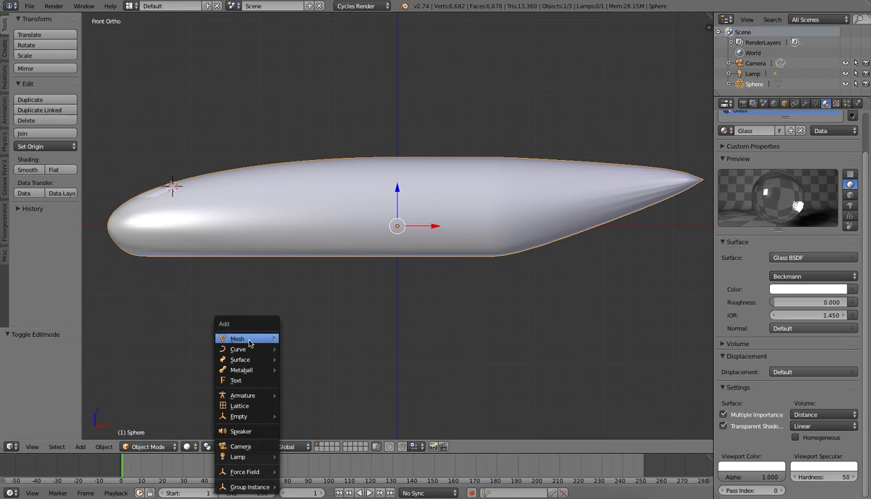
{"action": "mouse_move", "coordinate": [250, 342]}
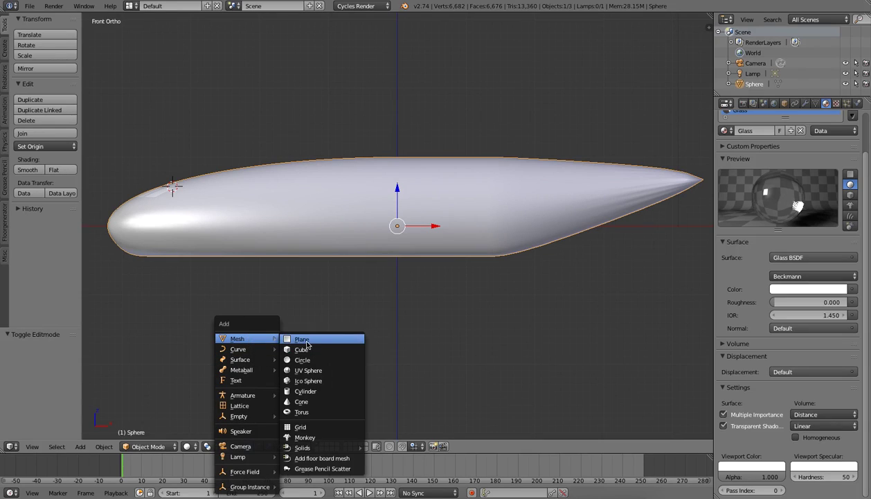
{"action": "left_click", "coordinate": [303, 339]}
{"action": "key", "text": "Tab"}
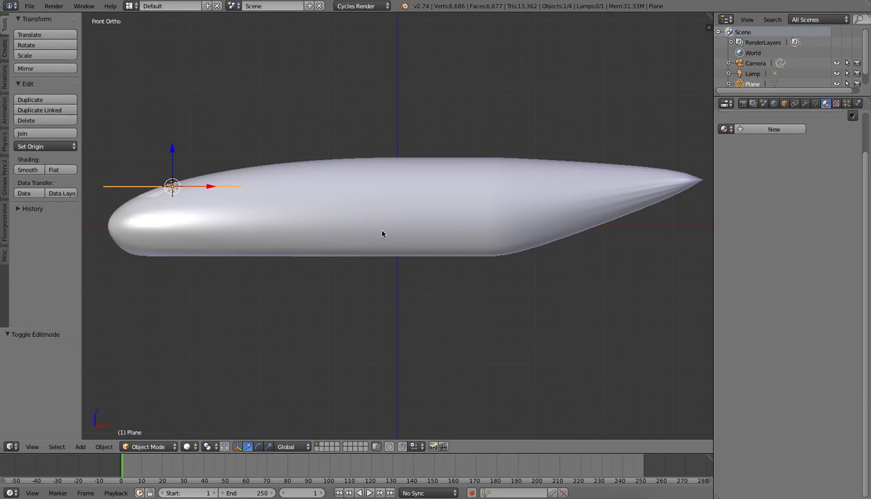
- Rotate the new plane 90 degrees about the X axis so it stands upright
{"action": "key", "text": "r"}
{"action": "key", "text": "x"}
{"action": "key", "text": "9"}
{"action": "key", "text": "0"}
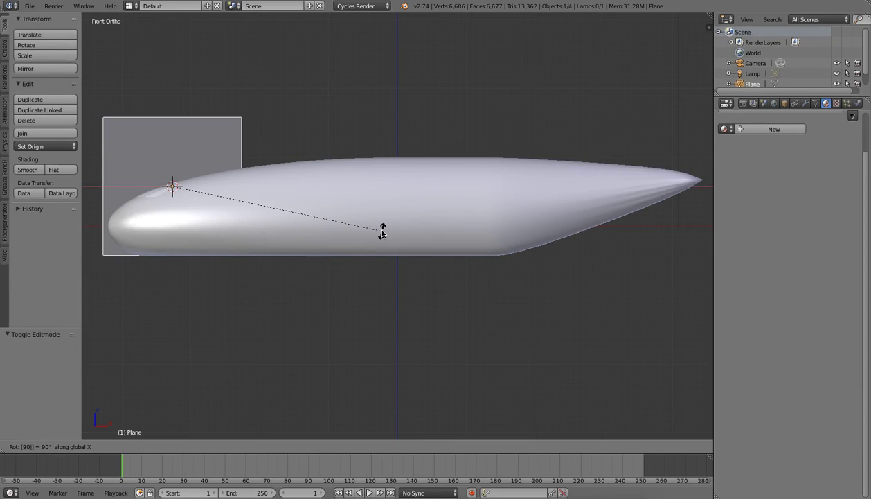
{"action": "key", "text": "Return"}
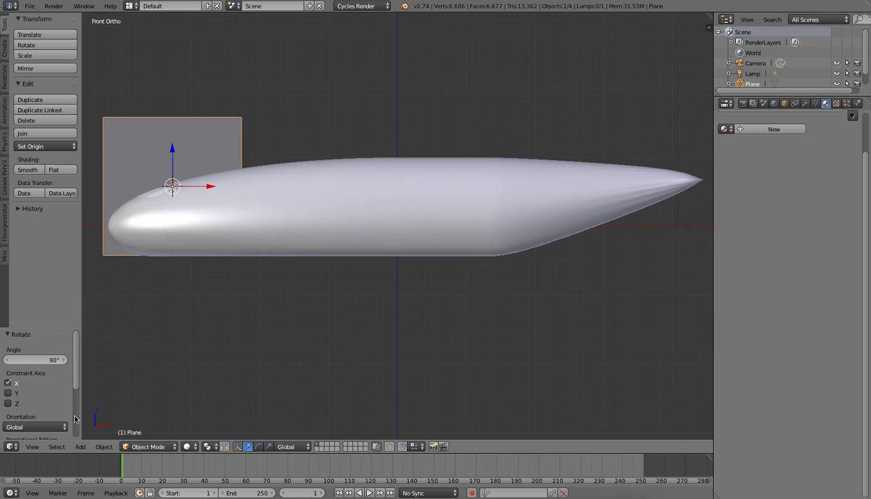
- In Edit Mode, raise the plane's geometry about 1.33 along Z above the fuselage nose and clear the selection
{"action": "left_click", "coordinate": [145, 446]}
{"action": "left_click", "coordinate": [133, 419]}
{"action": "left_click_drag", "start_coordinate": [172, 149], "coordinate": [178, 58]}
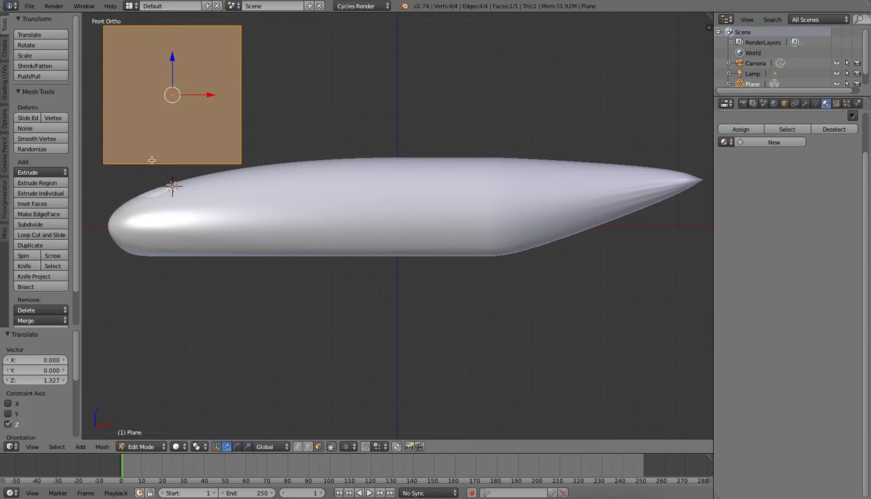
{"action": "key", "text": "a"}
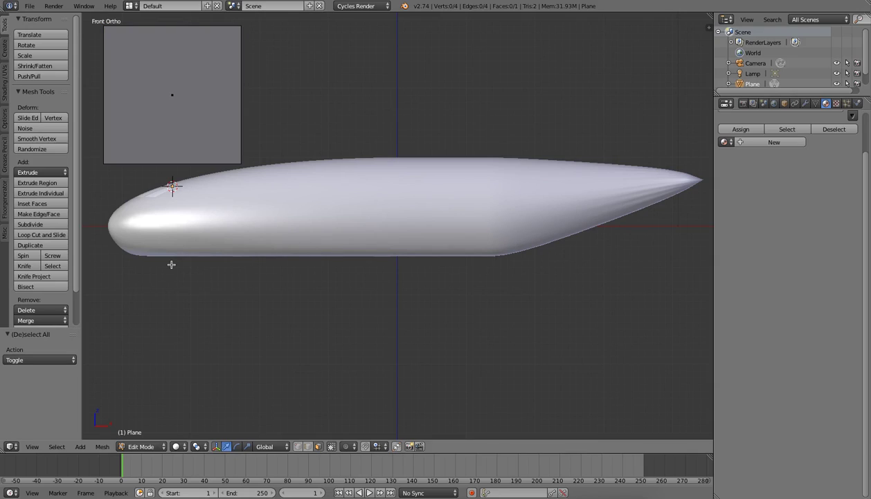
- In vertex selection, move the plane's upper right vertex about -1.64 and its lower right vertex about -0.89 along X
{"action": "left_click", "coordinate": [299, 446]}
{"action": "right_click", "coordinate": [241, 26]}
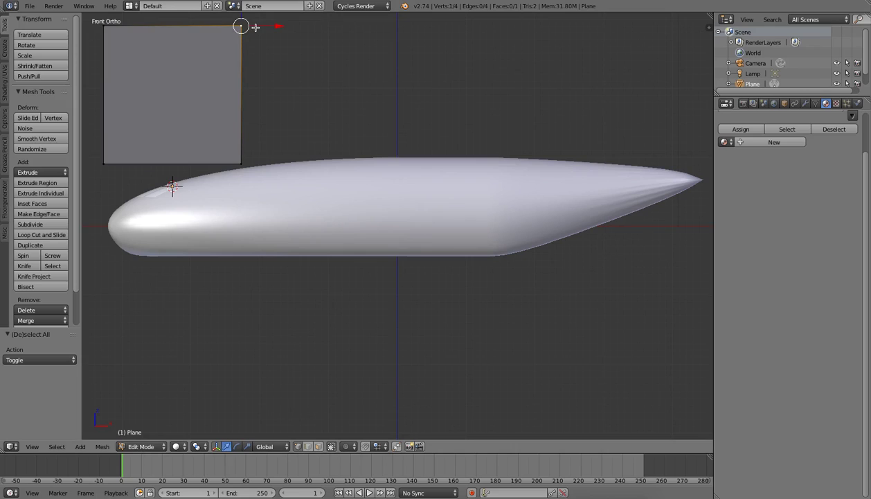
{"action": "key", "text": "g"}
{"action": "key", "text": "x"}
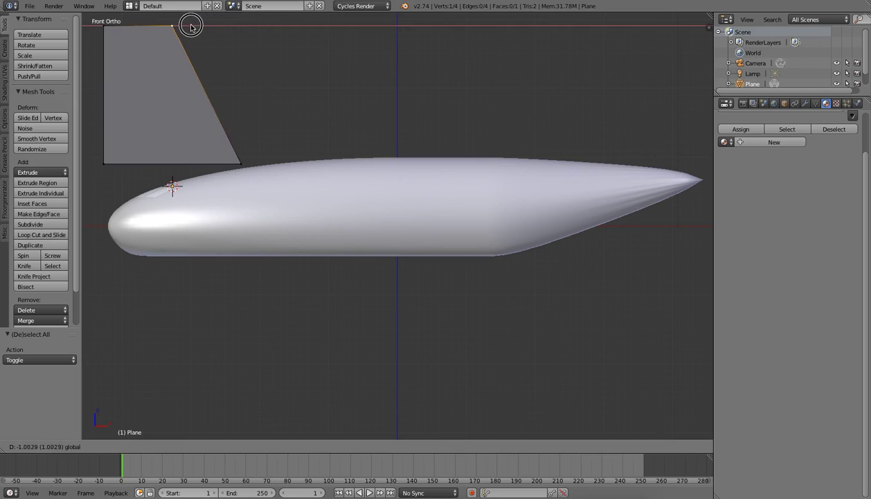
{"action": "left_click", "coordinate": [156, 26]}
{"action": "right_click", "coordinate": [241, 162]}
{"action": "key", "text": "g"}
{"action": "key", "text": "x"}
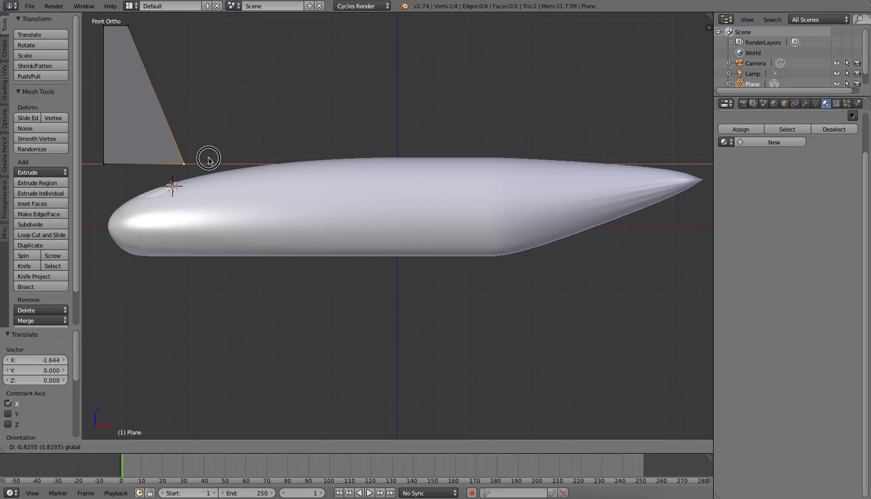
{"action": "left_click", "coordinate": [98, 27]}
- Narrow the fin further by moving its upper right vertex about -0.15 and its lower right vertex about -0.20 along X
{"action": "right_click", "coordinate": [128, 26]}
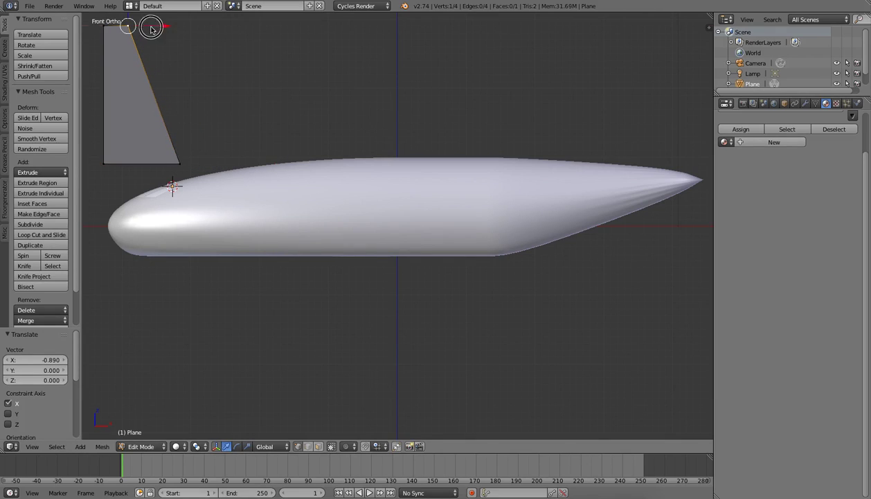
{"action": "key", "text": "g"}
{"action": "key", "text": "x"}
{"action": "left_click", "coordinate": [156, 54]}
{"action": "right_click", "coordinate": [179, 163]}
{"action": "key", "text": "g"}
{"action": "key", "text": "x"}
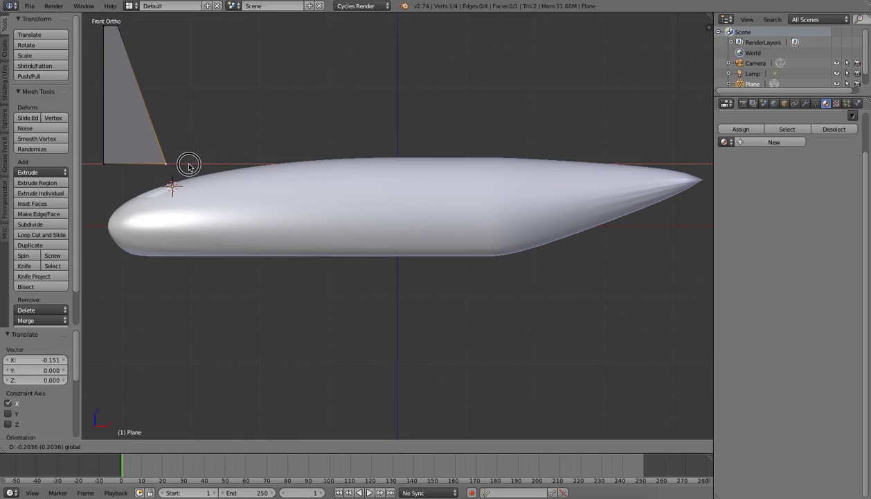
{"action": "left_click", "coordinate": [158, 157]}
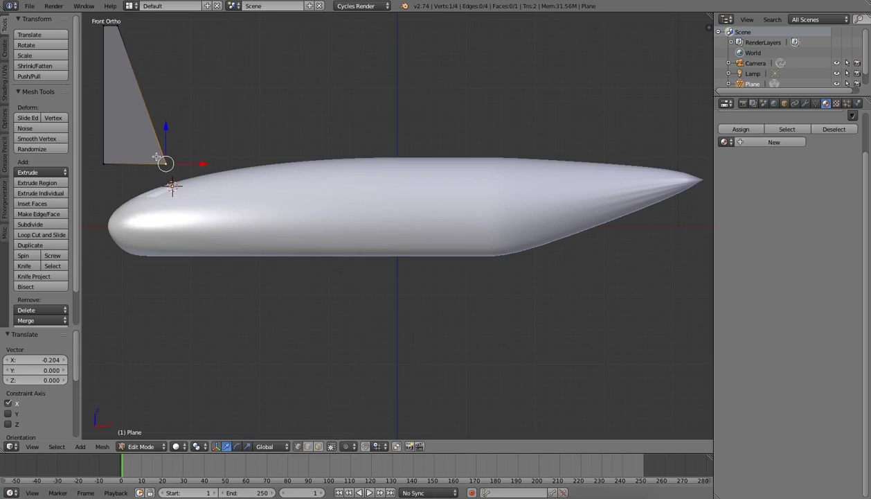
- Return to Object Mode and set the fin's origin to its geometry
{"action": "left_click", "coordinate": [147, 447]}
{"action": "left_click", "coordinate": [145, 435]}
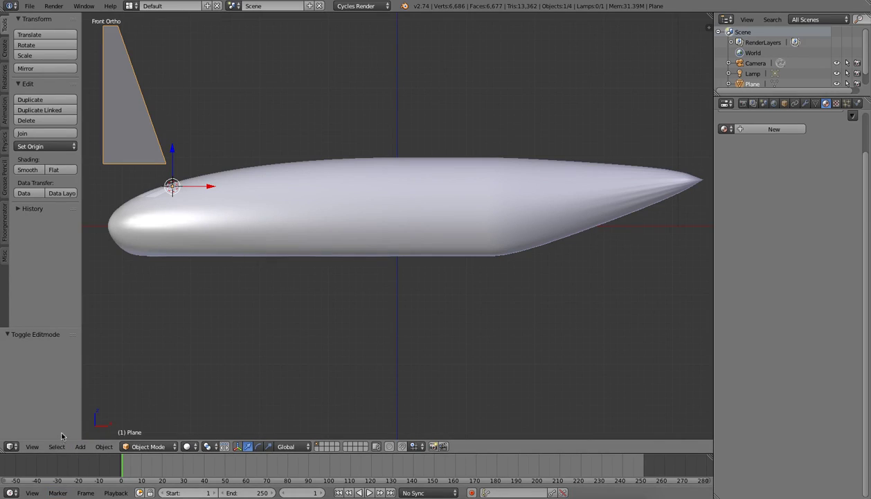
{"action": "left_click", "coordinate": [99, 444]}
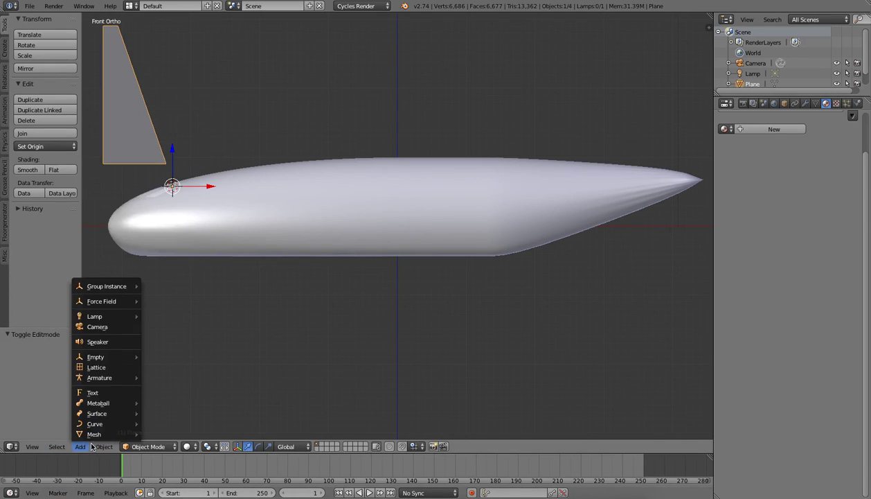
{"action": "mouse_move", "coordinate": [113, 396]}
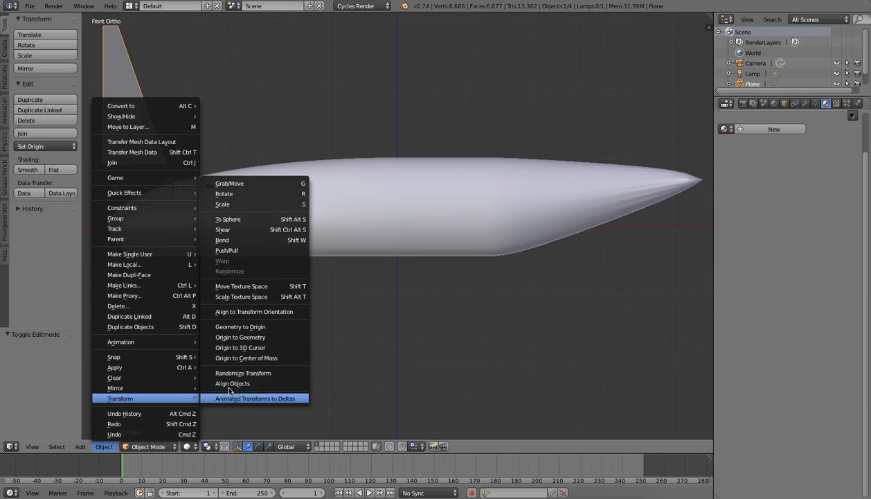
{"action": "left_click", "coordinate": [236, 337]}
- Move the fin about 5.31 along the X axis toward the rear of the fuselage
{"action": "key", "text": "g"}
{"action": "key", "text": "x"}
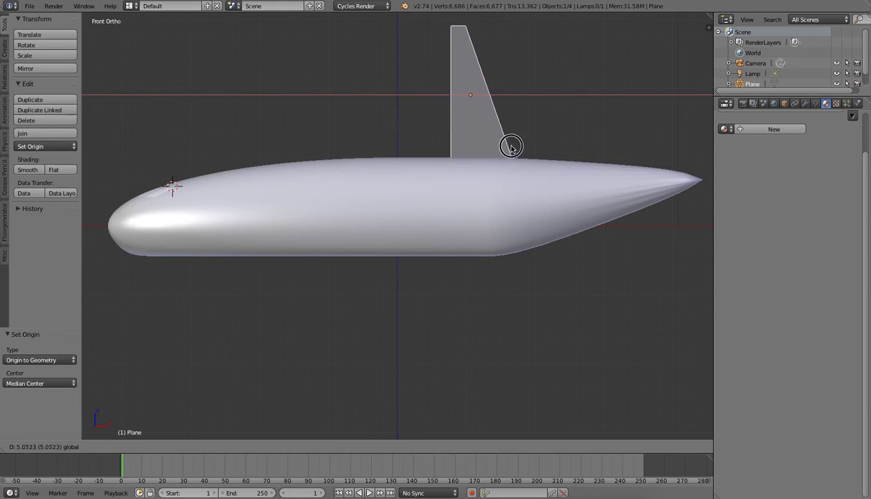
{"action": "left_click", "coordinate": [517, 151]}
- Rotate the fin 180 degrees about the Z axis so its slanted edge faces the nose
{"action": "key", "text": "r"}
{"action": "key", "text": "z"}
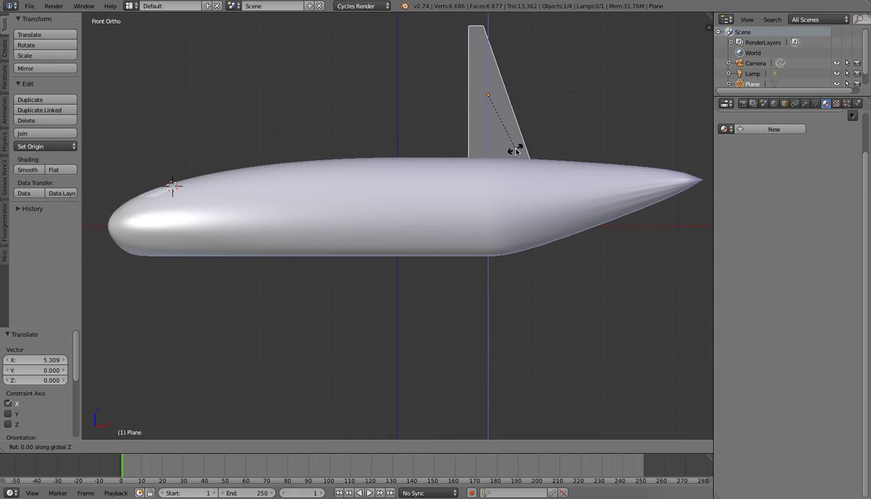
{"action": "type", "text": "180"}
{"action": "key", "text": "Return"}
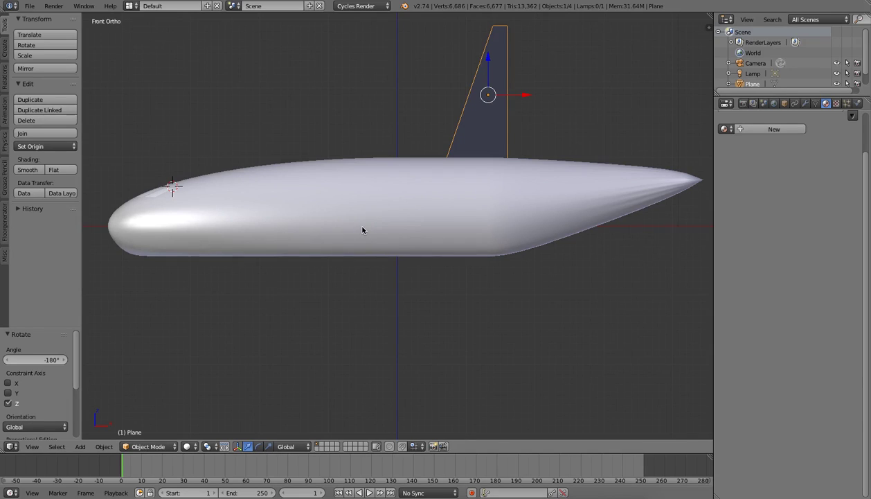
- Move the fin rearward along X to the fuselage's tail and shift it about -0.13 along Y onto the centreline
{"action": "key", "text": "KP_7"}
{"action": "left_click_drag", "start_coordinate": [512, 211], "coordinate": [664, 253]}
{"action": "left_click_drag", "start_coordinate": [638, 185], "coordinate": [659, 219]}
{"action": "middle_click_drag", "start_coordinate": [659, 219], "coordinate": [622, 156]}
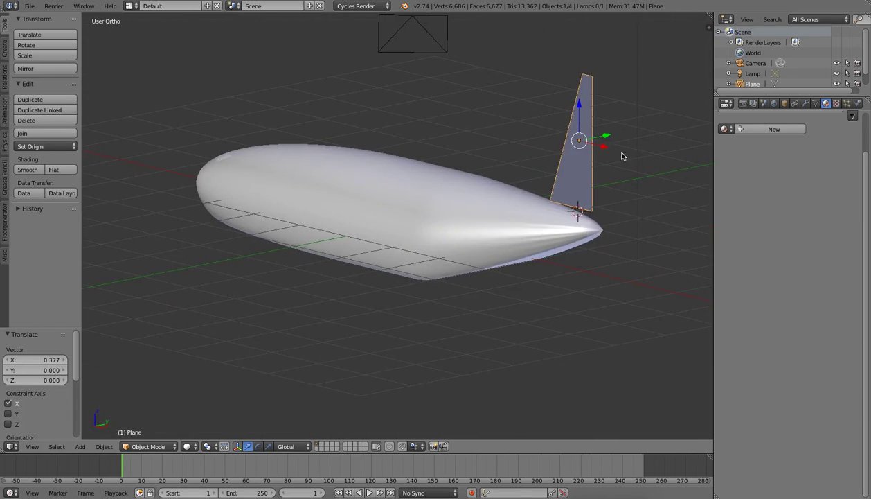
{"action": "left_click_drag", "start_coordinate": [580, 129], "coordinate": [569, 138]}
{"action": "middle_click_drag", "start_coordinate": [569, 138], "coordinate": [473, 244]}
{"action": "left_click_drag", "start_coordinate": [473, 244], "coordinate": [455, 246]}
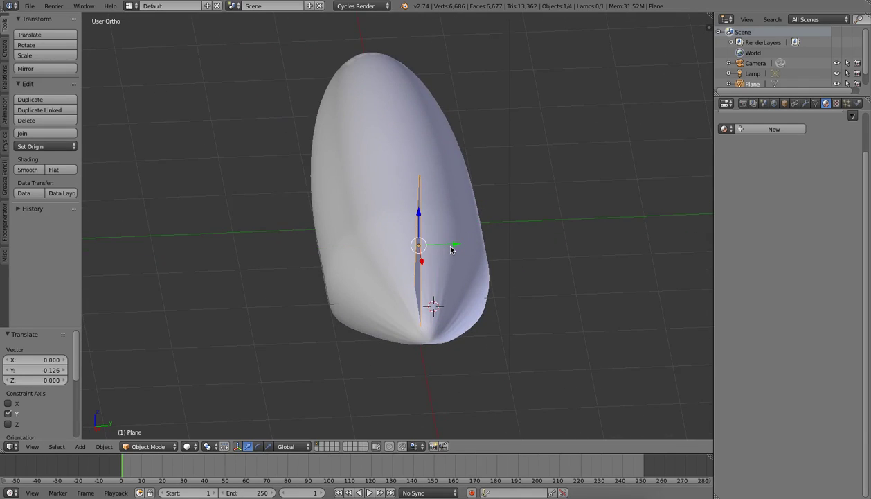
- Enter Edit Mode on the tail fin and select all of its geometry
{"action": "left_click", "coordinate": [148, 446]}
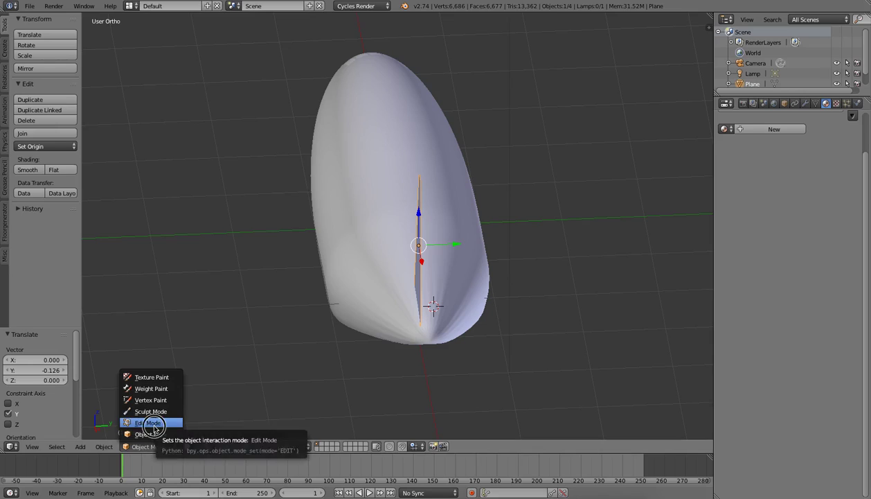
{"action": "left_click", "coordinate": [152, 422]}
{"action": "key", "text": "a"}
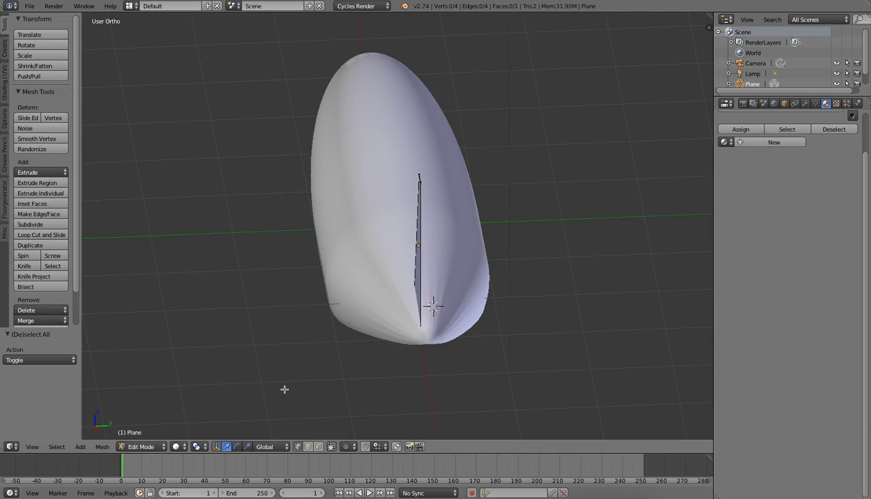
{"action": "key", "text": "a"}
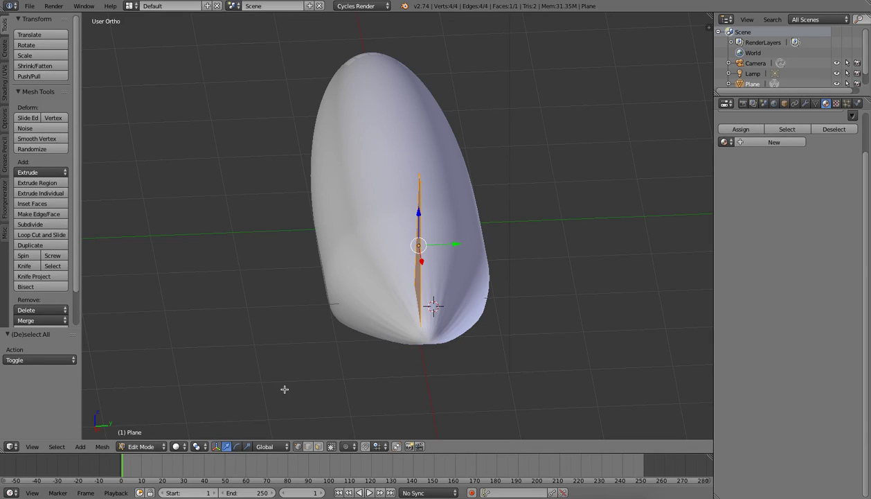
{"action": "key", "text": "e"}
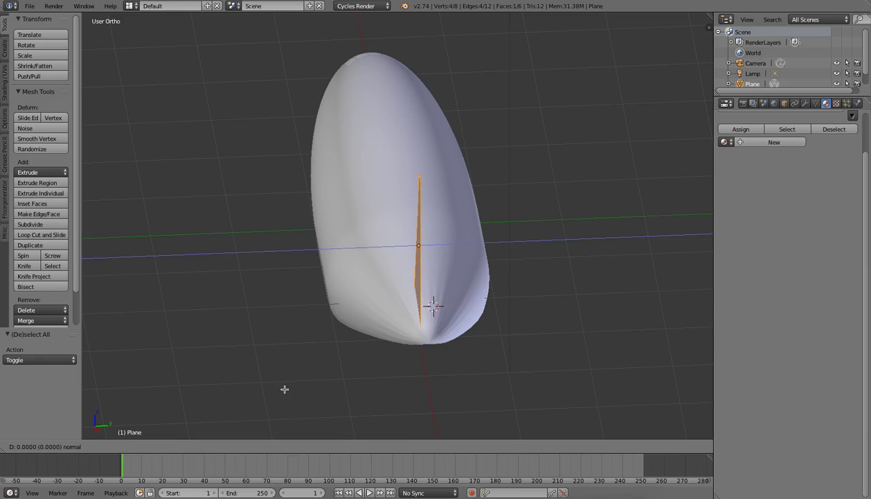
{"action": "left_click", "coordinate": [284, 390]}
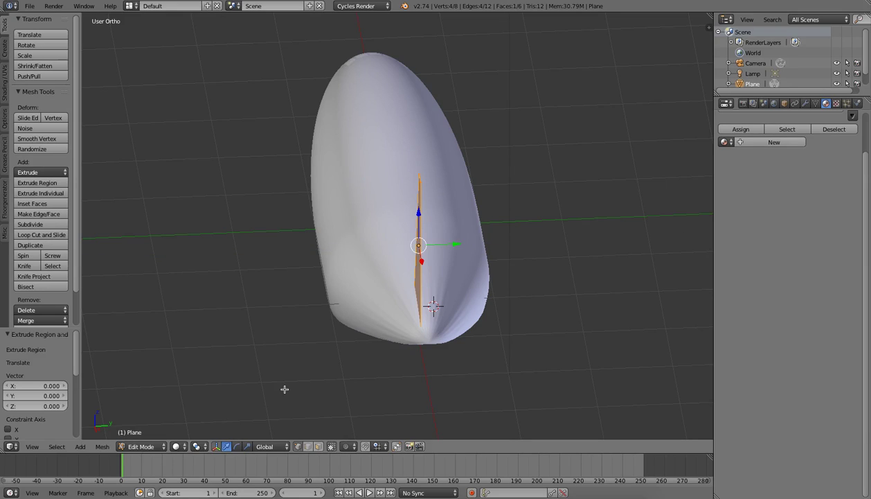
{"action": "key", "text": "ctrl+z"}
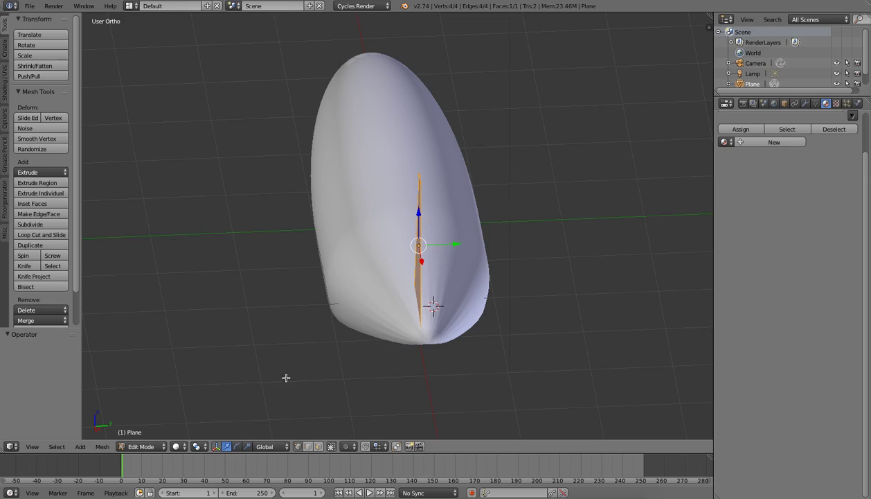
- Extrude the fin's face region about 0.11 along Y and recalculate the normals of all its faces
{"action": "left_click", "coordinate": [37, 185]}
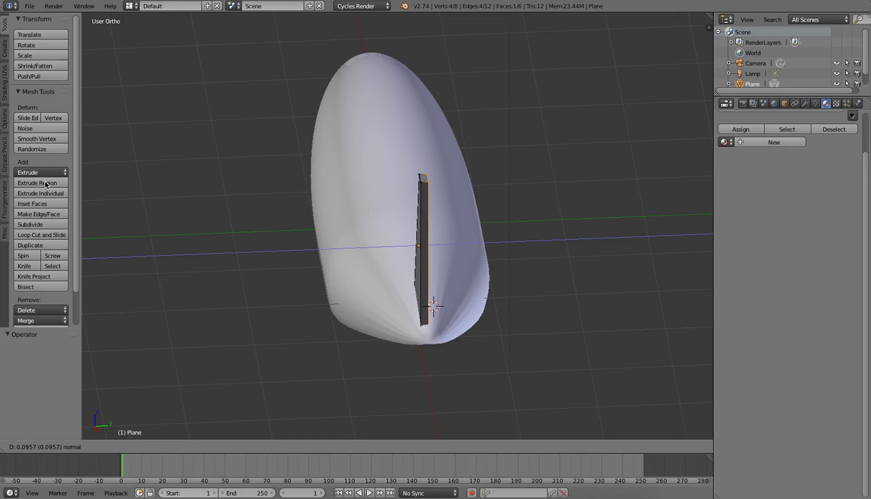
{"action": "left_click", "coordinate": [46, 183]}
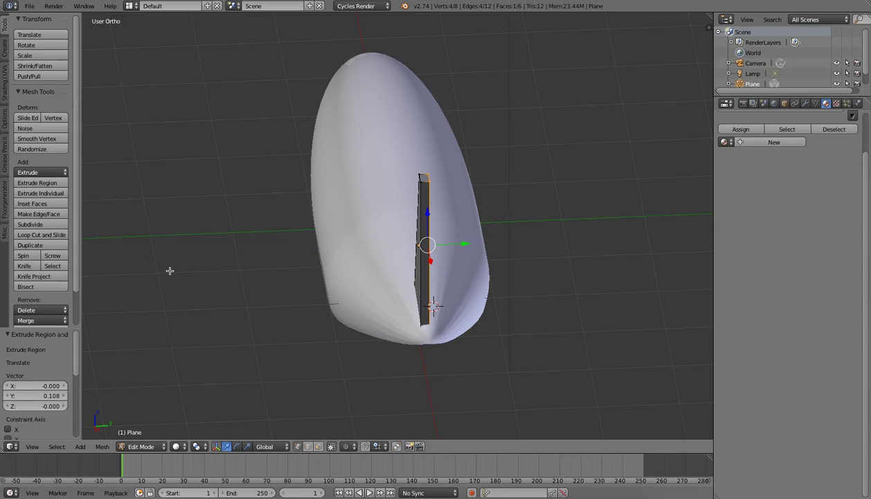
{"action": "key", "text": "a"}
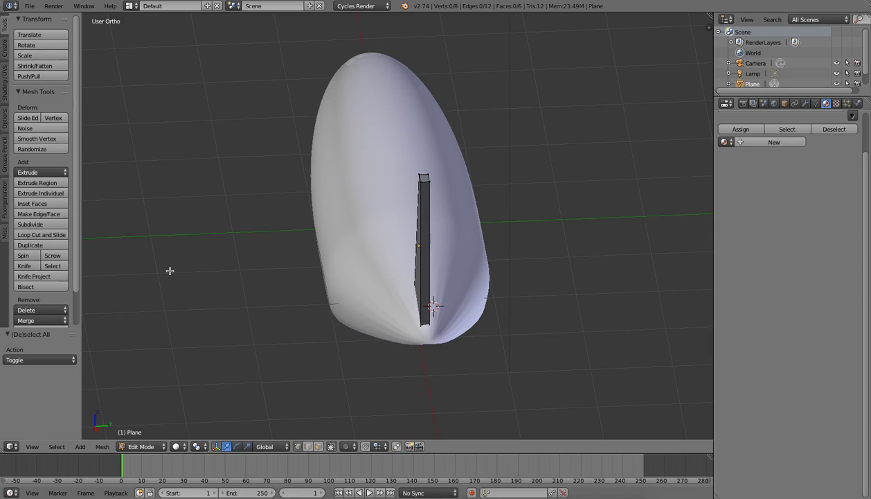
{"action": "key", "text": "a"}
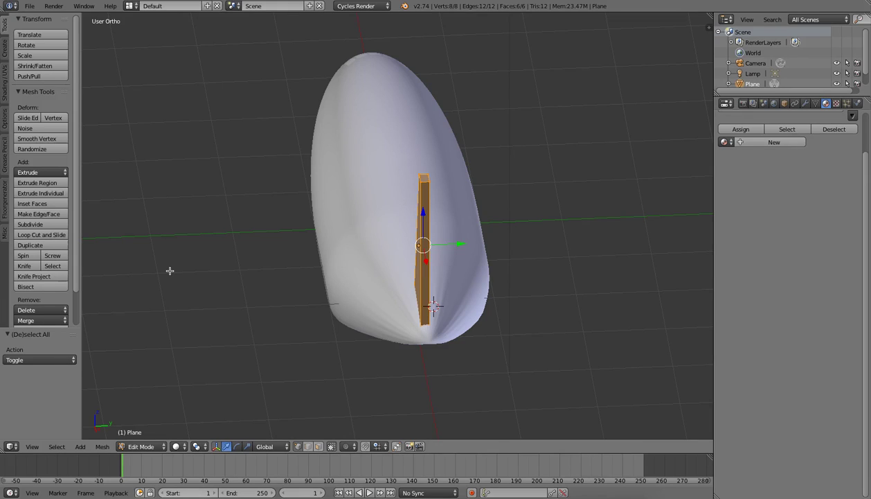
{"action": "key", "text": "ctrl+n"}
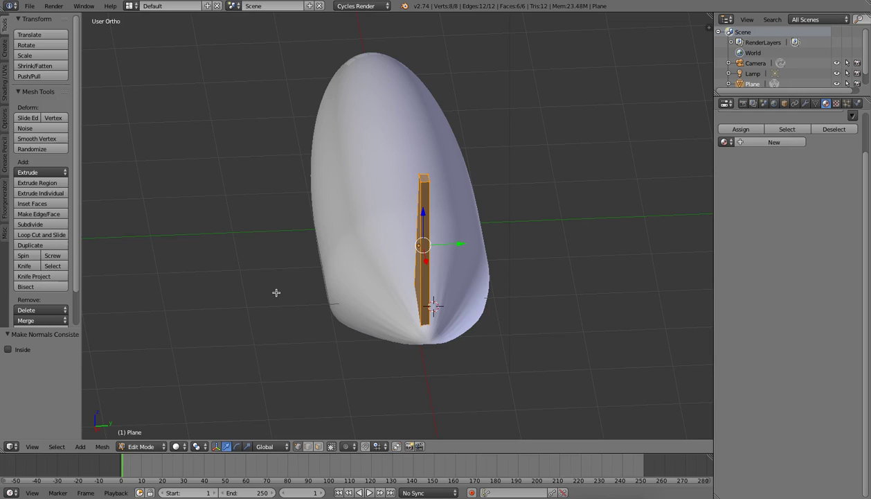
- Return to Object Mode and apply smooth shading to the thickened fin
{"action": "left_click", "coordinate": [139, 446]}
{"action": "left_click", "coordinate": [136, 433]}
{"action": "middle_click_drag", "start_coordinate": [296, 306], "coordinate": [189, 303]}
{"action": "scroll", "coordinate": [104, 271], "scroll_direction": "down", "scroll_amount": 2}
{"action": "left_click", "coordinate": [19, 169]}
{"action": "mouse_move", "coordinate": [254, 227]}
{"action": "middle_mouse_down"}
{"action": "mouse_move", "coordinate": [241, 237]}
{"action": "mouse_move", "coordinate": [152, 242]}
{"action": "mouse_move", "coordinate": [426, 247]}
{"action": "middle_mouse_up"}
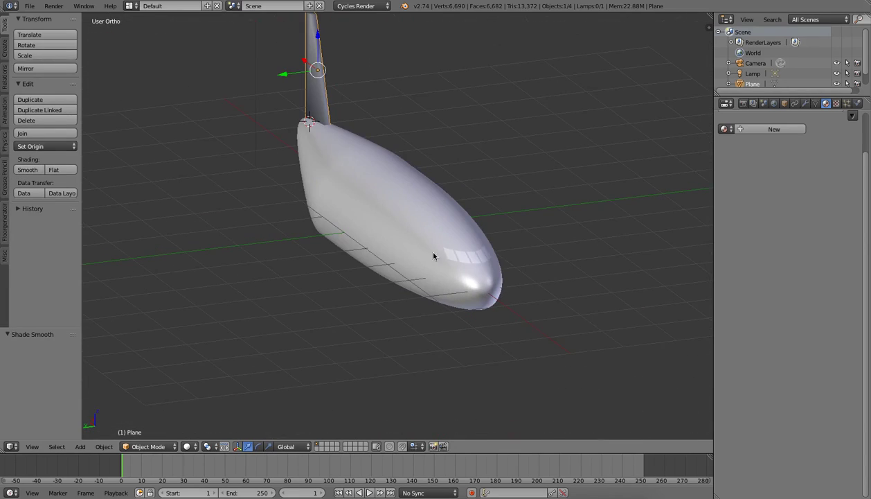
- Add a new material to the fin and briefly preview the airplane in rendered viewport shading
{"action": "left_click", "coordinate": [772, 130]}
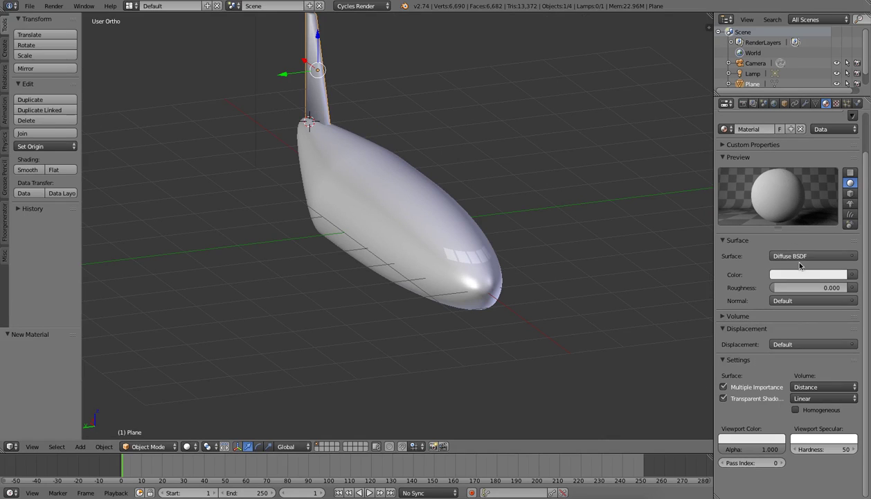
{"action": "middle_click_drag", "start_coordinate": [276, 190], "coordinate": [318, 196]}
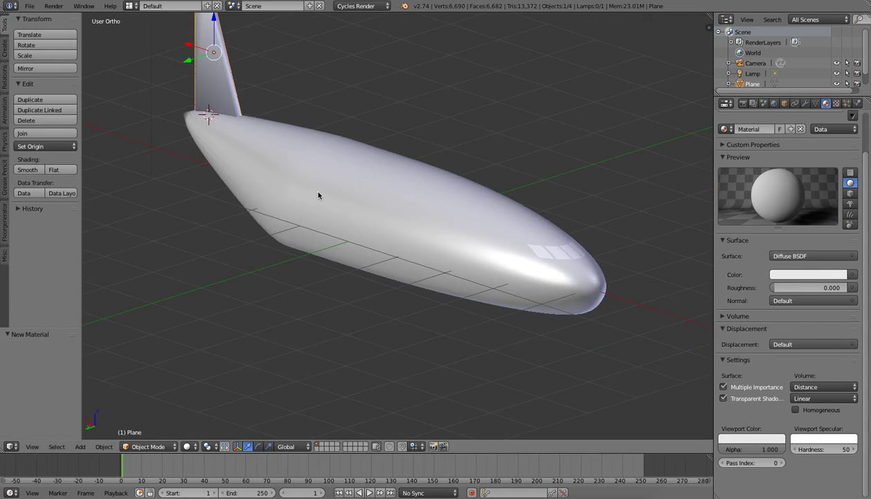
{"action": "key", "text": "shift+z"}
{"action": "mouse_move", "coordinate": [374, 234]}
{"action": "middle_mouse_down"}
{"action": "mouse_move", "coordinate": [325, 211]}
{"action": "mouse_move", "coordinate": [273, 236]}
{"action": "middle_mouse_up"}
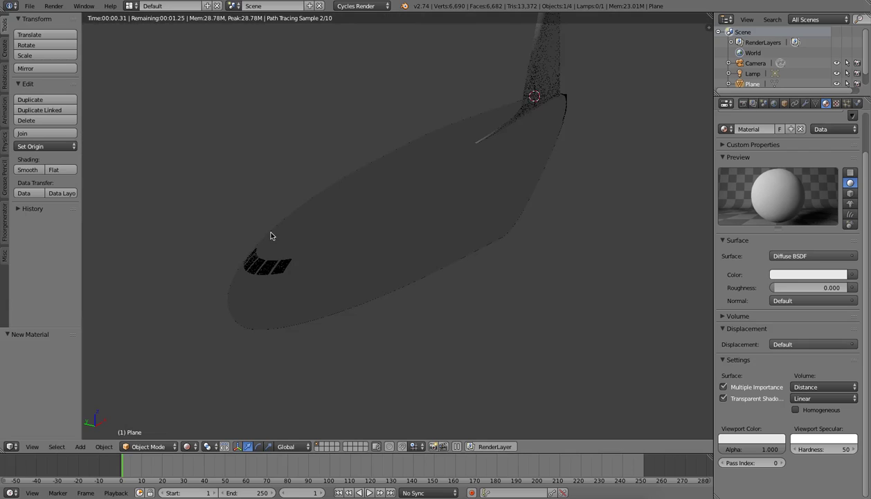
{"action": "key", "text": "shift+z"}
- Duplicate the fin about 1.42 along Y beside the tail and rotate the copy 90 degrees about the X axis
{"action": "key", "text": "KP_1"}
{"action": "middle_click_drag", "start_coordinate": [423, 233], "coordinate": [333, 302]}
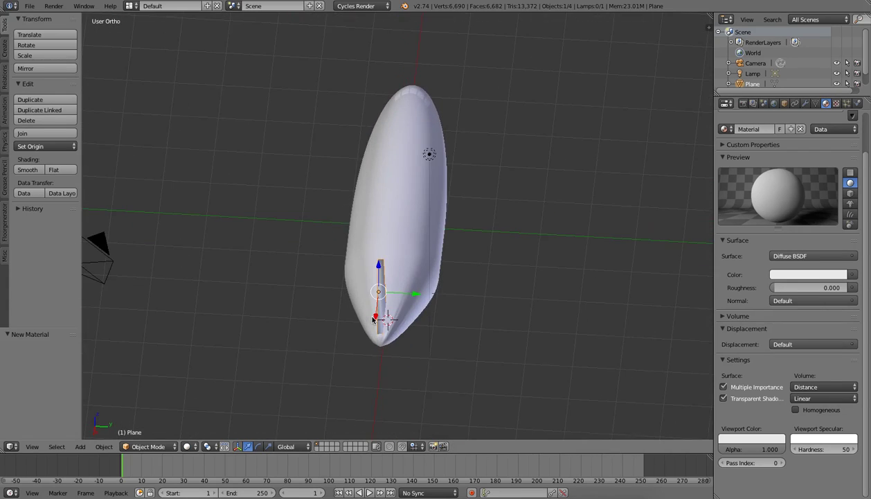
{"action": "key", "text": "shift+d"}
{"action": "left_click", "coordinate": [457, 340]}
{"action": "key", "text": "r"}
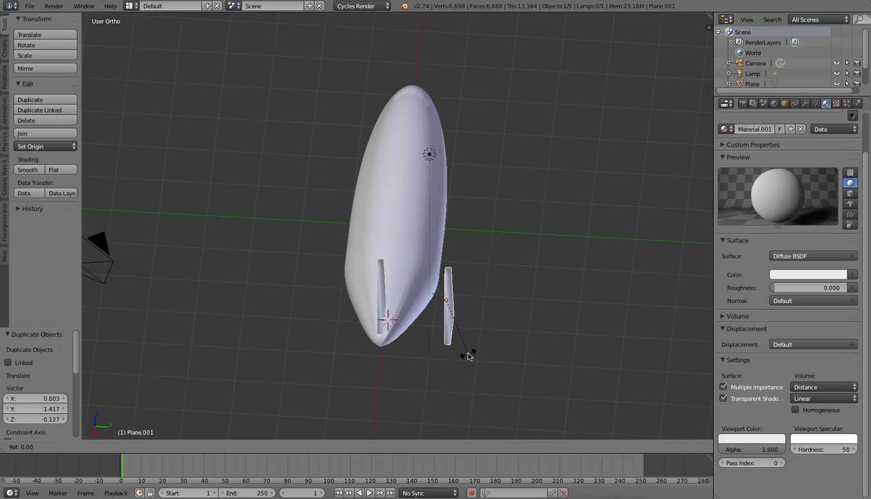
{"action": "key", "text": "x"}
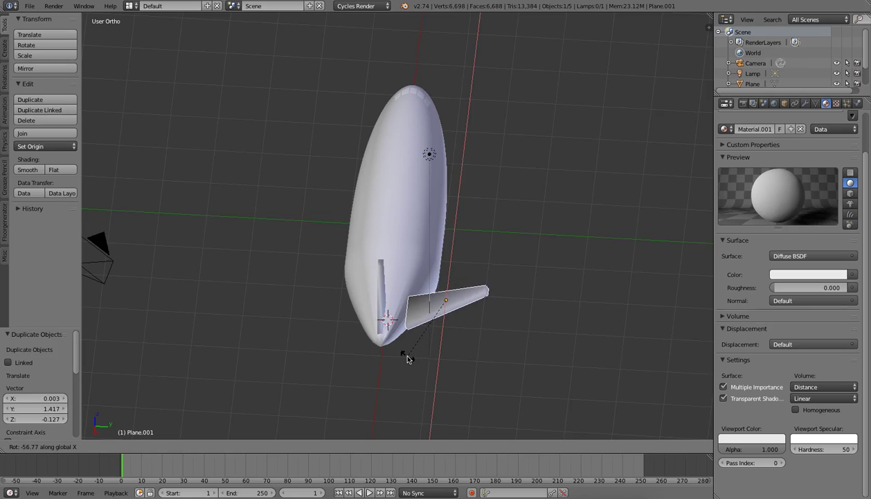
{"action": "type", "text": "90"}
{"action": "key", "text": "Return"}
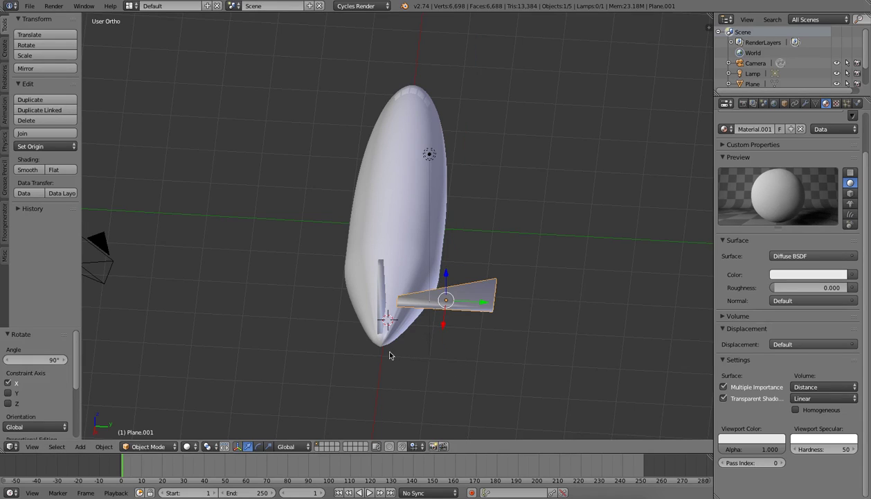
- Move the horizontal copy about -2.92 along Y to the fuselage's other side and lower it about 1.12 along Z
{"action": "key", "text": "g"}
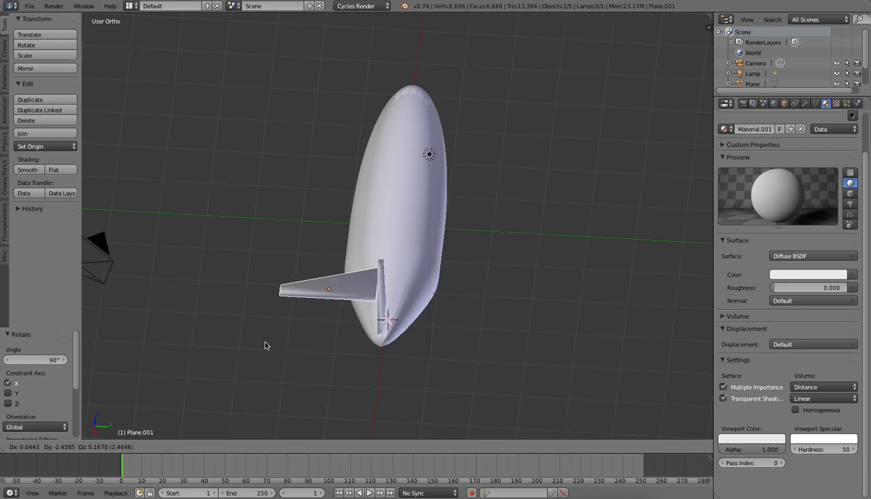
{"action": "left_click", "coordinate": [243, 344]}
{"action": "middle_click_drag", "start_coordinate": [243, 344], "coordinate": [521, 170]}
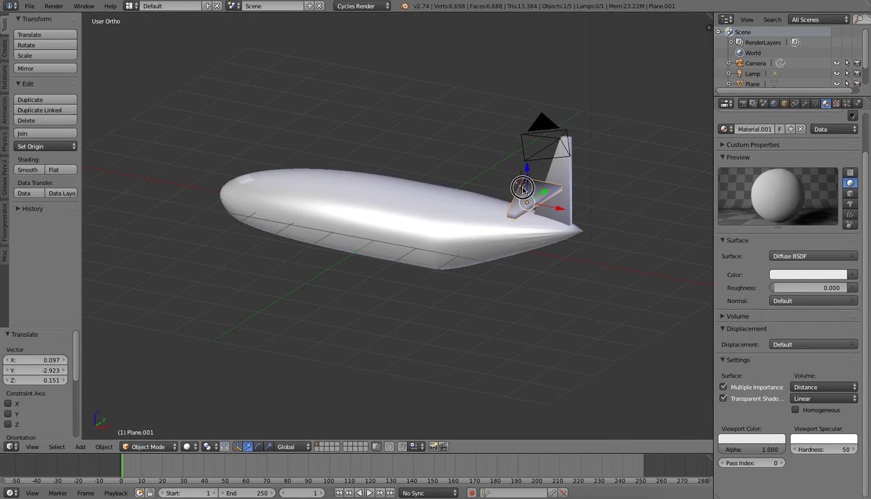
{"action": "key", "text": "g"}
{"action": "key", "text": "z"}
{"action": "left_click", "coordinate": [599, 290]}
- Scale the horizontal stabilizer down uniformly to about 0.58
{"action": "key", "text": "s"}
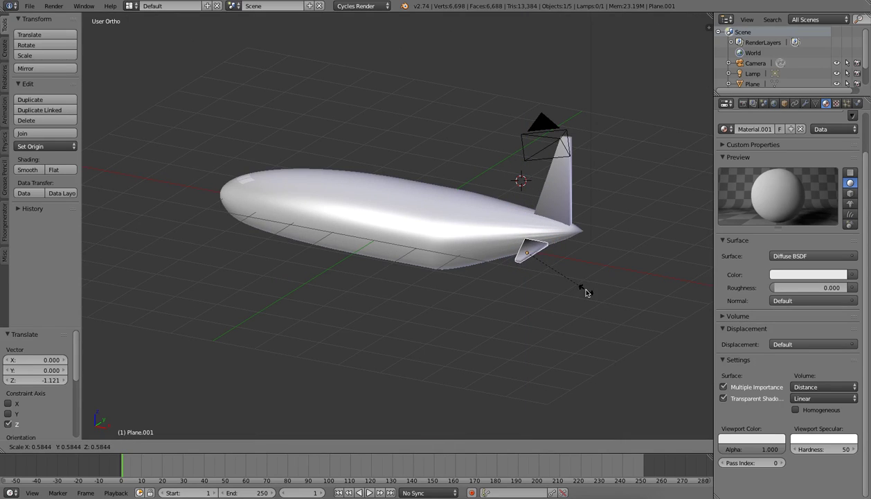
{"action": "left_click", "coordinate": [584, 291]}
{"action": "middle_click_drag", "start_coordinate": [584, 291], "coordinate": [499, 305]}
- Move the stabilizer about 0.89 along Y into the fuselage and about -0.24 along X toward the nose
{"action": "key", "text": "g"}
{"action": "key", "text": "y"}
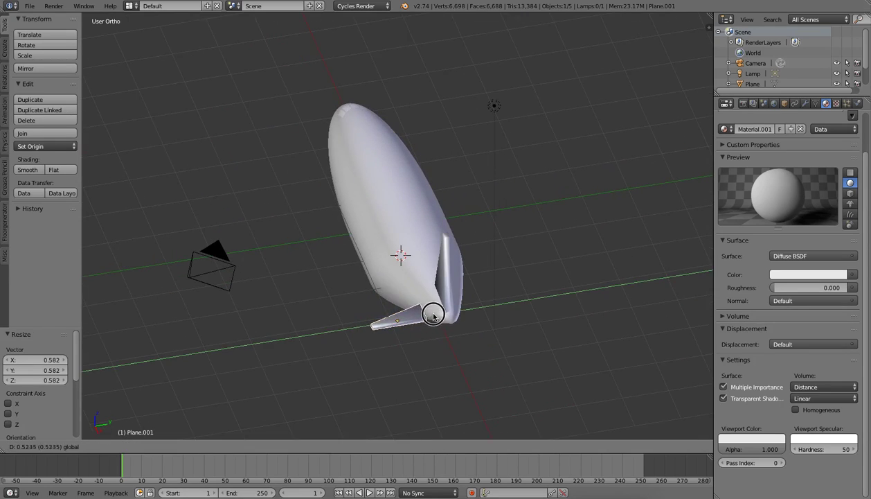
{"action": "left_click", "coordinate": [449, 313]}
{"action": "key", "text": "g"}
{"action": "key", "text": "x"}
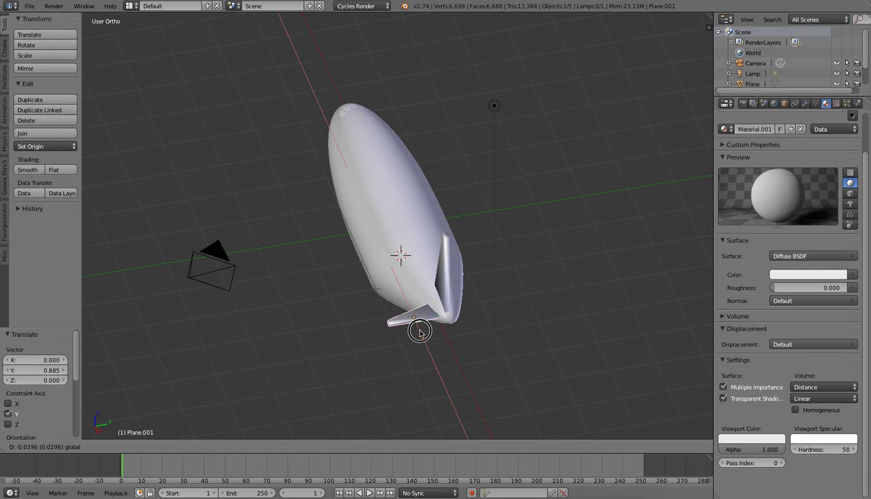
{"action": "left_click", "coordinate": [416, 328]}
- Duplicate the stabilizer about 1.89 along the Y axis to the opposite side of the tail
{"action": "middle_click_drag", "start_coordinate": [416, 329], "coordinate": [407, 367]}
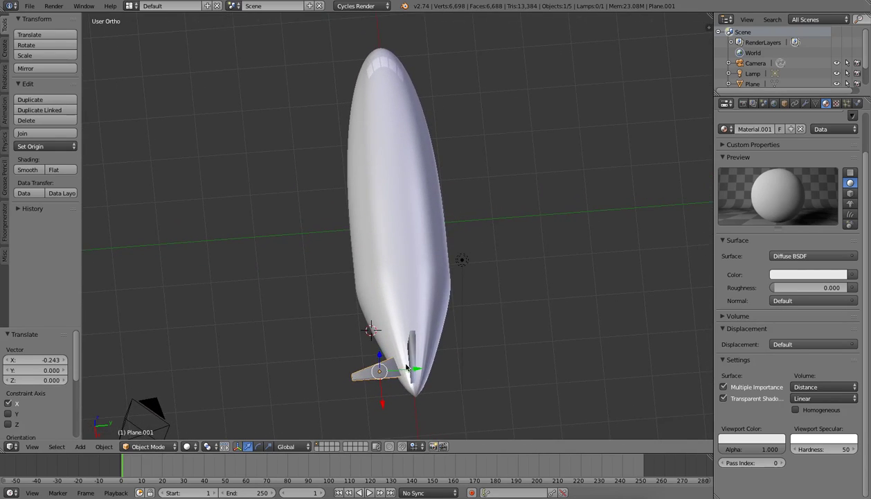
{"action": "key", "text": "shift+d"}
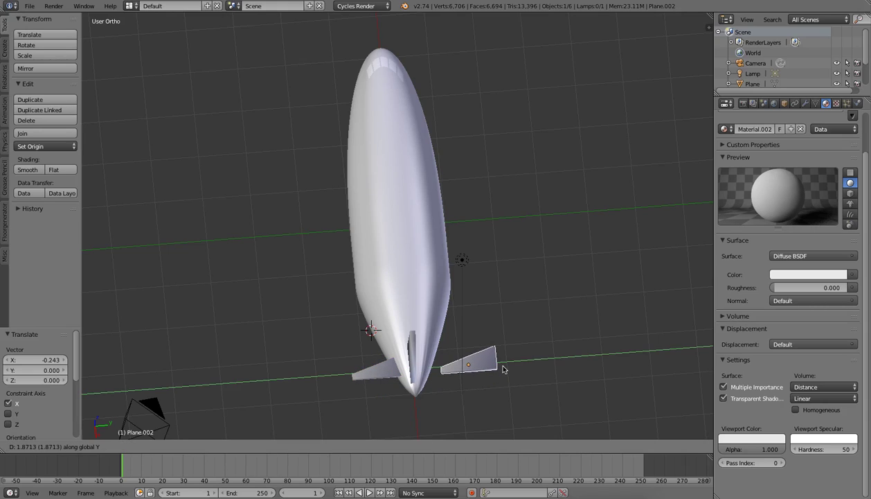
{"action": "left_click", "coordinate": [503, 368]}
- Rotate the copied stabilizer 180 degrees about Z, then move it inward along Y against the tail and about -0.11 along X
{"action": "key", "text": "r"}
{"action": "key", "text": "z"}
{"action": "type", "text": "1"}
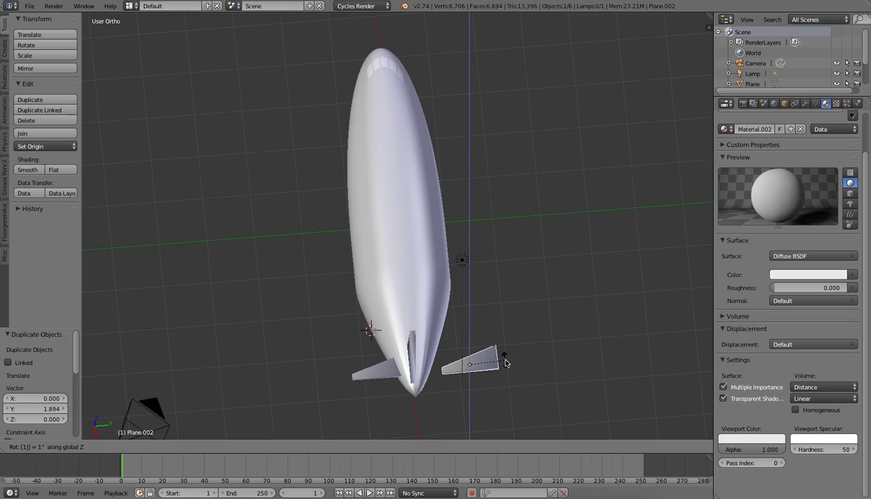
{"action": "type", "text": "80"}
{"action": "key", "text": "Return"}
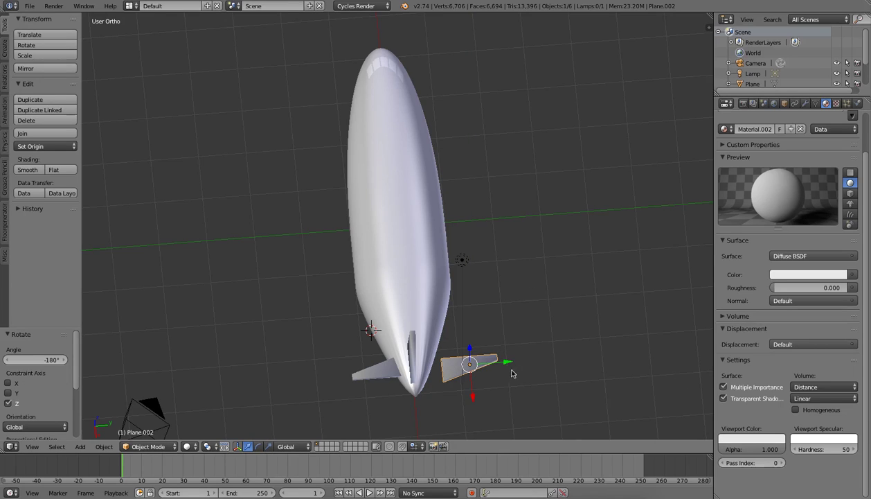
{"action": "left_click_drag", "start_coordinate": [503, 366], "coordinate": [452, 383]}
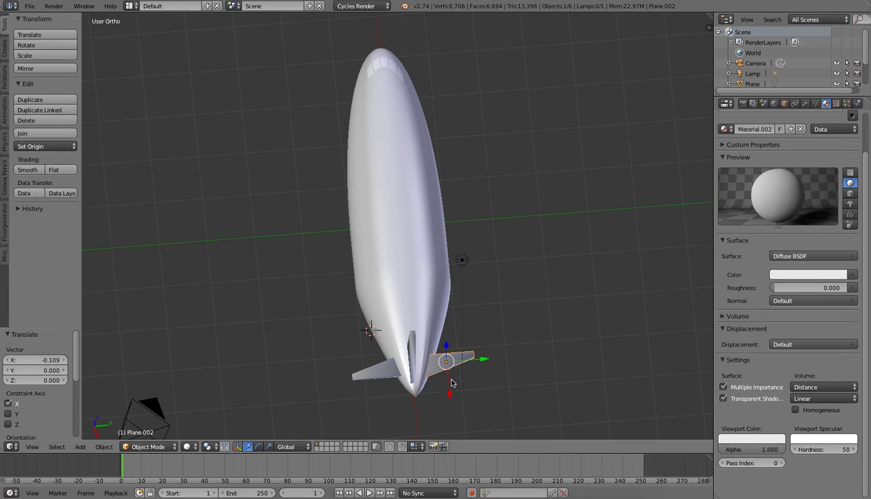
- Join both stabilizers and the vertical fin into one object and preview the airplane in rendered shading
{"action": "right_click", "coordinate": [377, 374], "text": "shift"}
{"action": "right_click", "coordinate": [411, 367], "text": "shift"}
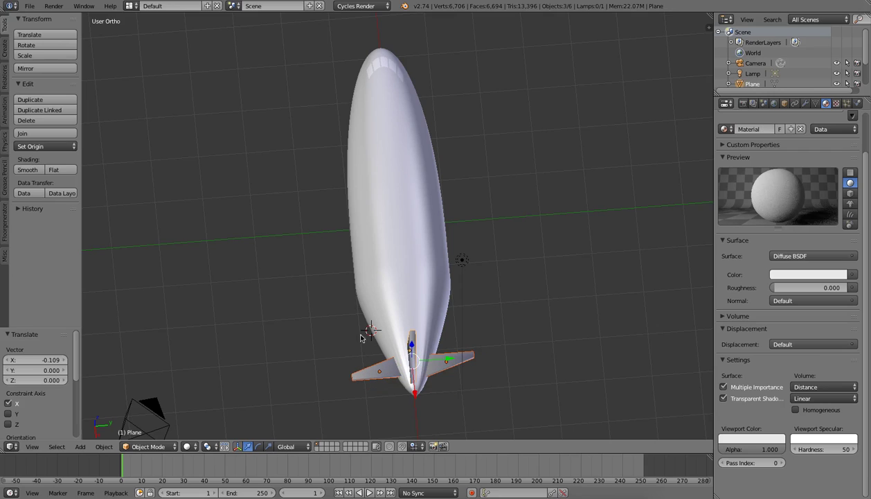
{"action": "left_click", "coordinate": [63, 133]}
{"action": "mouse_move", "coordinate": [444, 388]}
{"action": "middle_mouse_down"}
{"action": "mouse_move", "coordinate": [486, 422]}
{"action": "mouse_move", "coordinate": [575, 339]}
{"action": "mouse_move", "coordinate": [446, 390]}
{"action": "mouse_move", "coordinate": [368, 358]}
{"action": "mouse_move", "coordinate": [309, 354]}
{"action": "middle_mouse_up"}
{"action": "key", "text": "shift+z"}
{"action": "key", "text": "shift+z"}
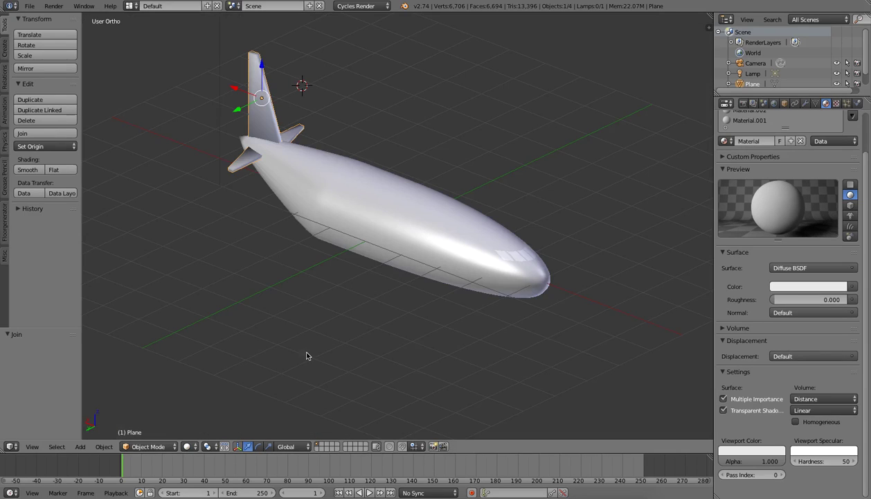
{"action": "middle_click_drag", "start_coordinate": [346, 321], "coordinate": [255, 316]}
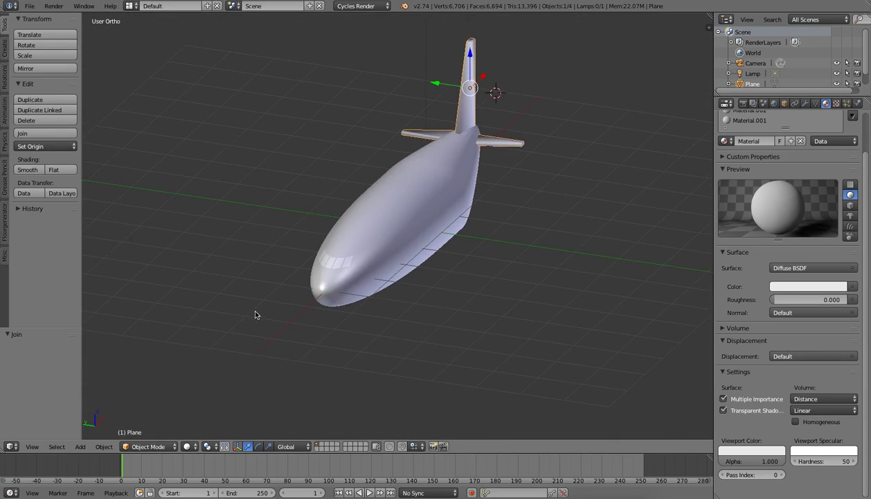
{"action": "middle_click_drag", "start_coordinate": [261, 333], "coordinate": [312, 312]}
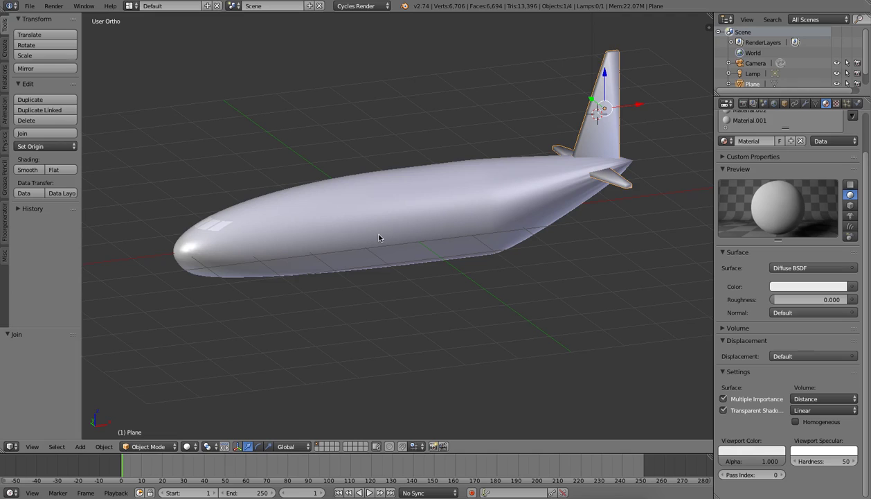
- Add a mesh plane near the tail in top view and return to object mode
{"action": "key", "text": "KP_7"}
{"action": "scroll", "coordinate": [377, 236], "scroll_direction": "down", "scroll_amount": 8}
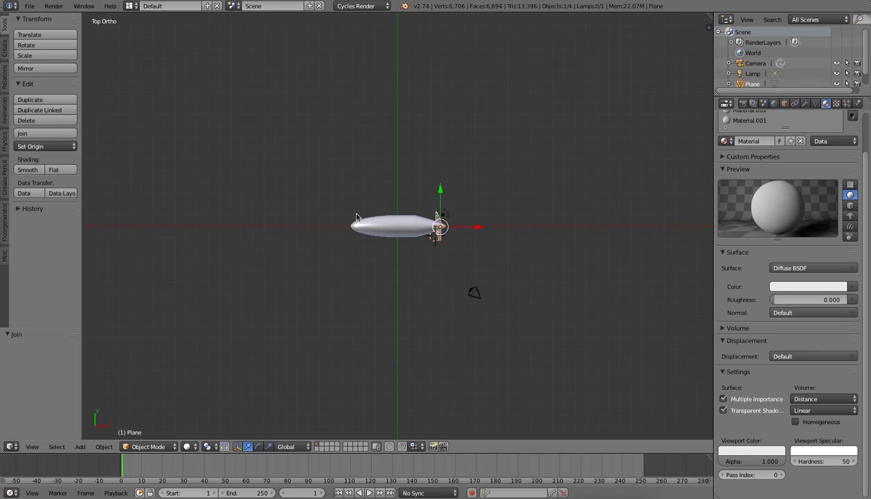
{"action": "key", "text": "shift+a"}
{"action": "mouse_move", "coordinate": [356, 216]}
{"action": "left_click", "coordinate": [399, 213]}
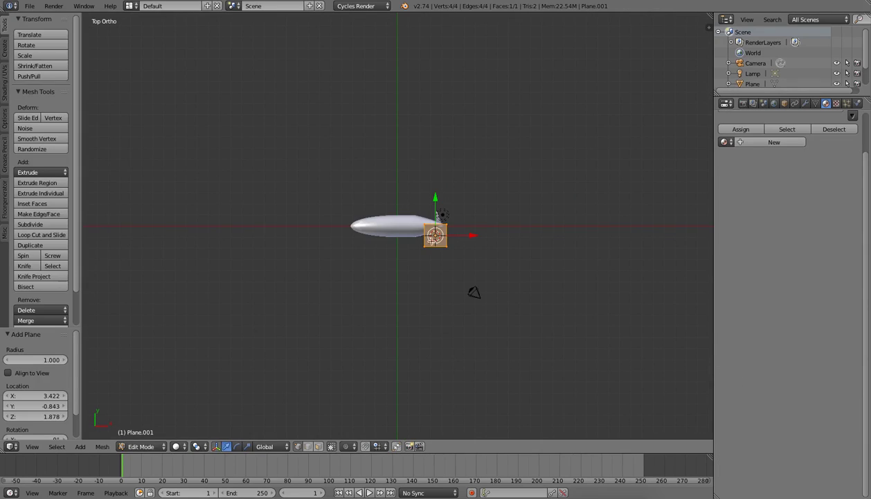
{"action": "key", "text": "Tab"}
{"action": "scroll", "coordinate": [427, 336], "scroll_direction": "up", "scroll_amount": 1}
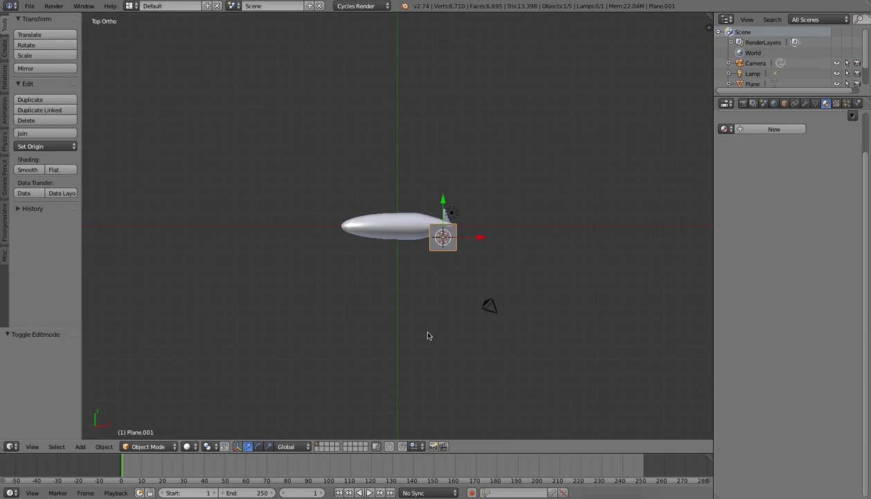
- Scale the plane about 5.28 along Y and 0.385 along X, then about 0.546 overall, into a long narrow wing strip
{"action": "key", "text": "s"}
{"action": "key", "text": "z"}
{"action": "key", "text": "y"}
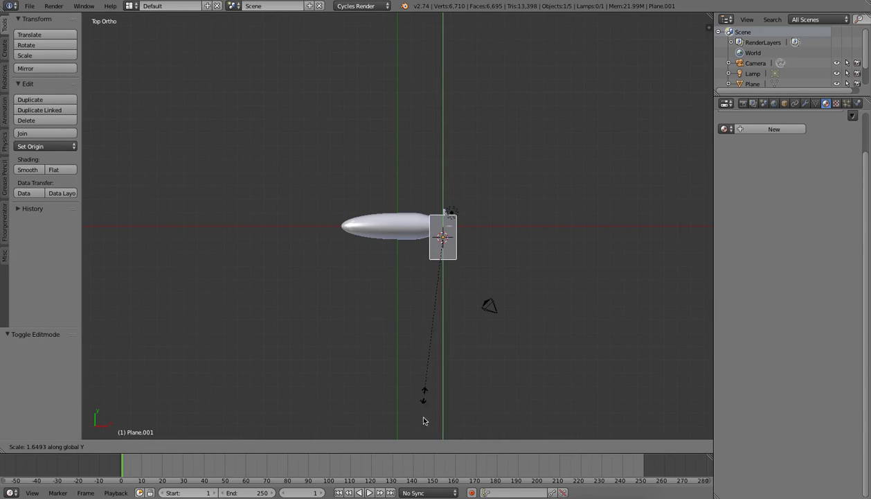
{"action": "left_click", "coordinate": [388, 299]}
{"action": "key", "text": "s"}
{"action": "key", "text": "x"}
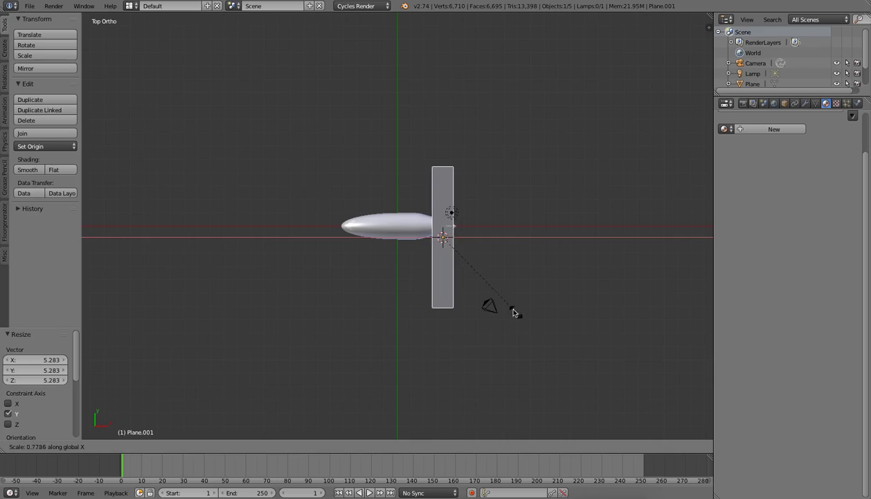
{"action": "left_click", "coordinate": [488, 275]}
{"action": "key", "text": "s"}
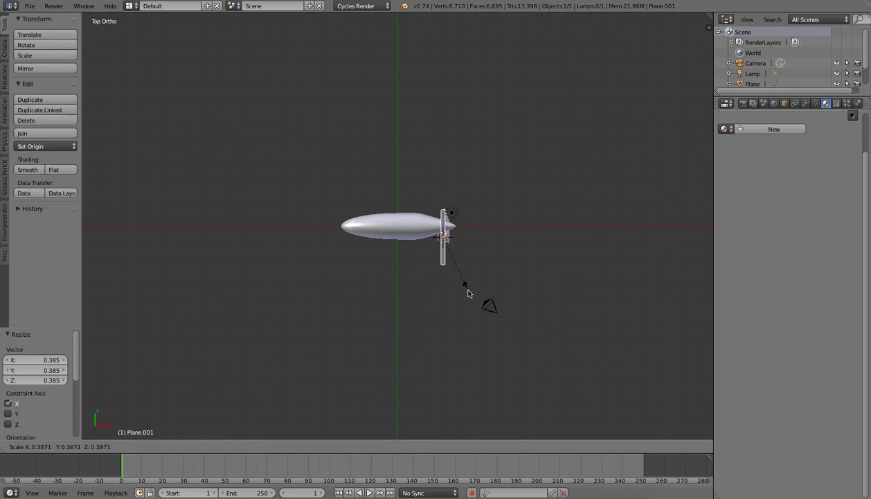
{"action": "left_click", "coordinate": [479, 312]}
- Place the strip beside the mid-fuselage, swept back about 29 degrees around Z with its inner end against the body
{"action": "key", "text": "g"}
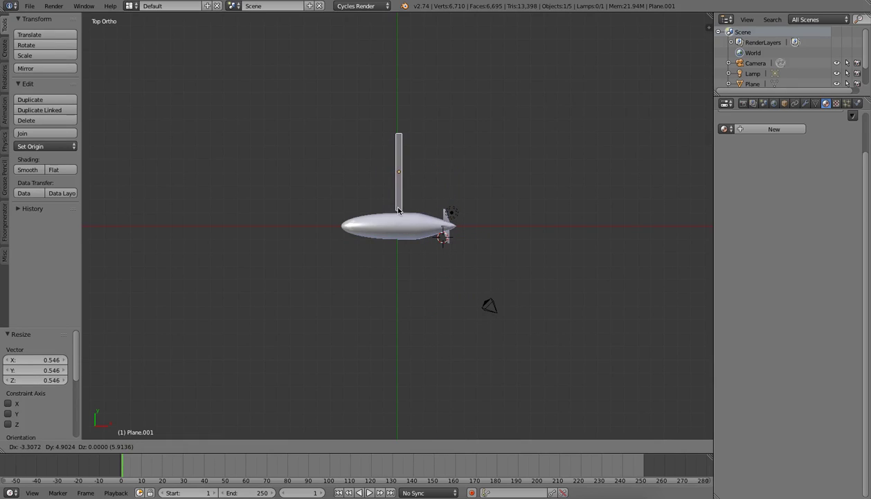
{"action": "left_click", "coordinate": [477, 257]}
{"action": "key", "text": "r"}
{"action": "key", "text": "z"}
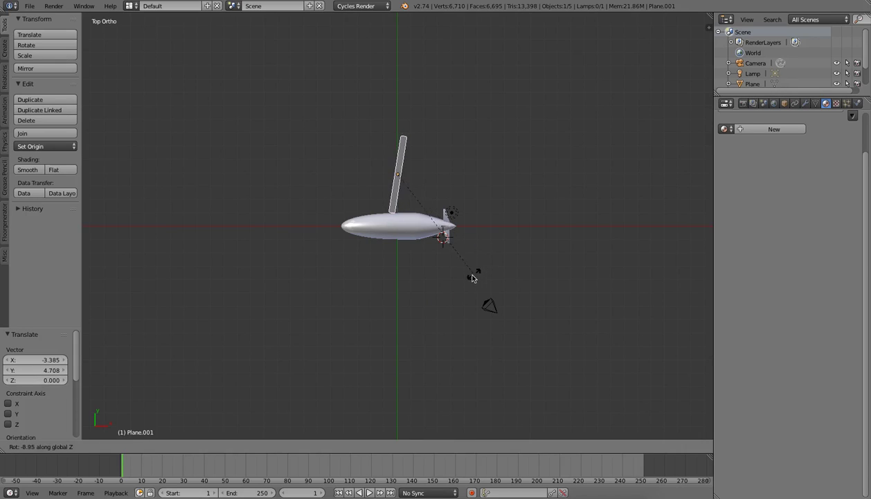
{"action": "left_click", "coordinate": [430, 284]}
{"action": "key", "text": "g"}
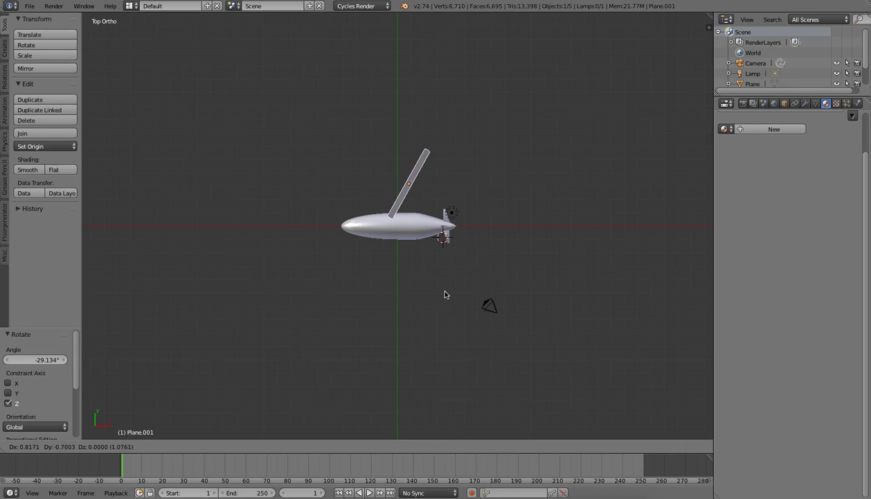
{"action": "left_click", "coordinate": [446, 296]}
- Move the wing strip along Z to the height of the lower fuselage side
{"action": "middle_click_drag", "start_coordinate": [431, 213], "coordinate": [363, 115]}
{"action": "key", "text": "g"}
{"action": "key", "text": "z"}
{"action": "left_click", "coordinate": [441, 196]}
{"action": "scroll", "coordinate": [441, 196], "scroll_direction": "up", "scroll_amount": 6}
{"action": "middle_click_drag", "start_coordinate": [441, 196], "coordinate": [411, 262]}
{"action": "key", "text": "g"}
{"action": "key", "text": "z"}
{"action": "left_click", "coordinate": [435, 229]}
{"action": "scroll", "coordinate": [435, 228], "scroll_direction": "up", "scroll_amount": 3}
- Scale the wing's inner end edge about 2.33 to widen the root, and restore solid shading
{"action": "key", "text": "Tab"}
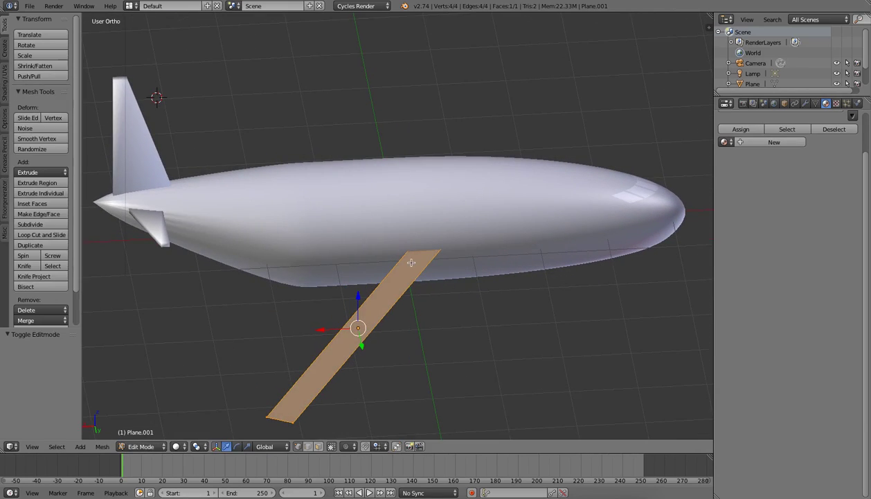
{"action": "key", "text": "a"}
{"action": "key", "text": "z"}
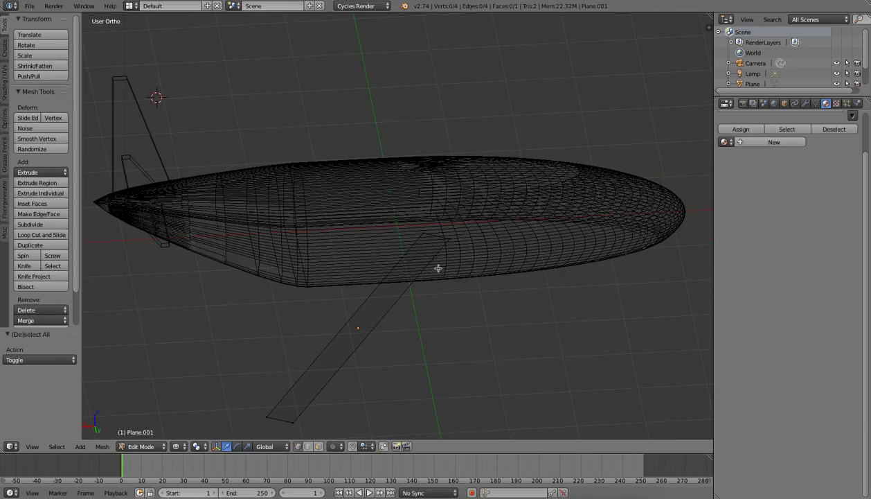
{"action": "right_click", "coordinate": [447, 238]}
{"action": "right_click", "coordinate": [419, 230], "text": "shift"}
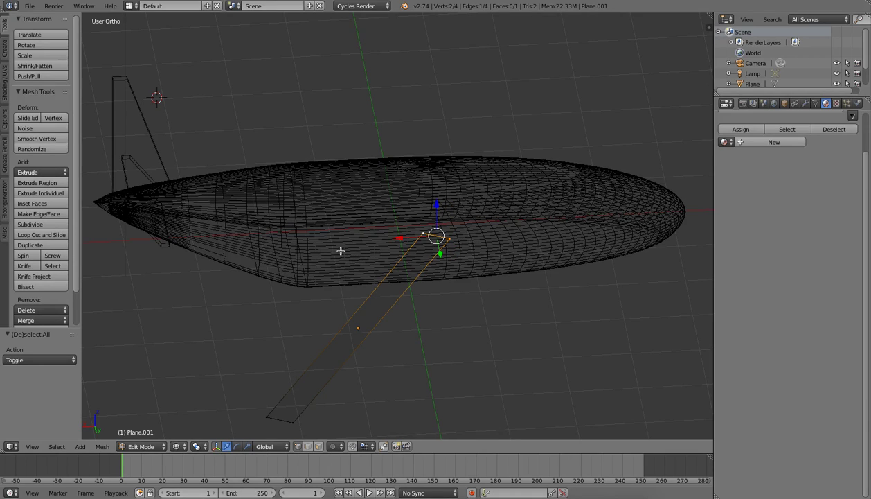
{"action": "left_click", "coordinate": [25, 55]}
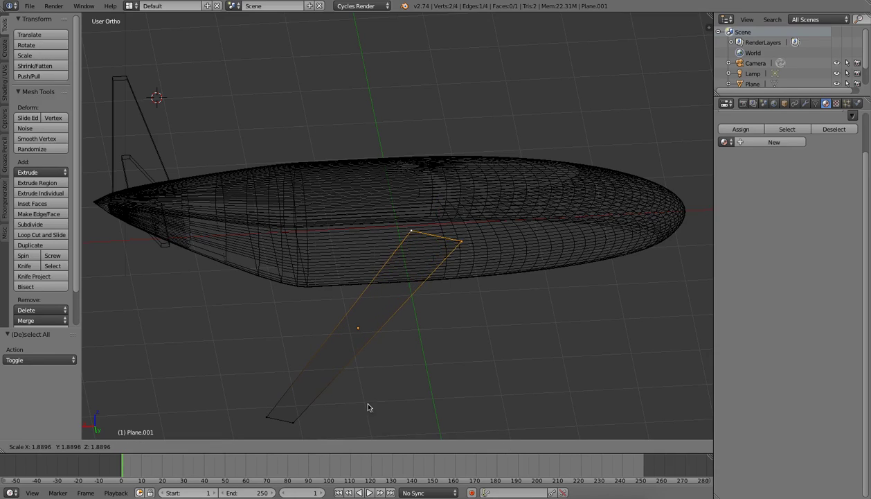
{"action": "left_click", "coordinate": [225, 343]}
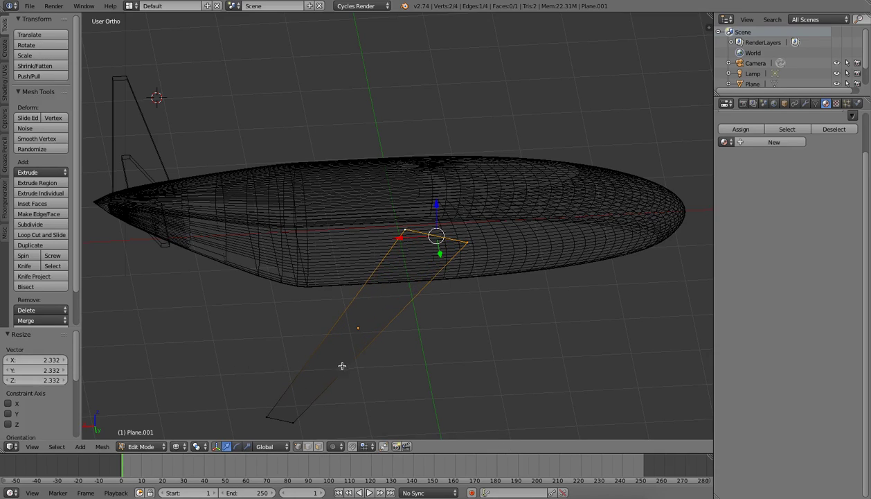
{"action": "left_click", "coordinate": [176, 446]}
{"action": "left_click", "coordinate": [187, 408]}
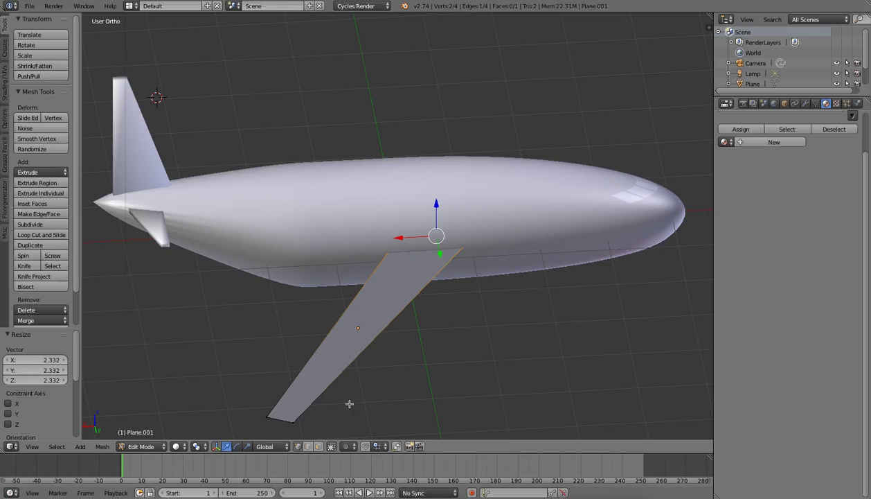
- Scale the wing's outer end edge to about 0.667 to narrow the tip
{"action": "right_click", "coordinate": [294, 422]}
{"action": "right_click", "coordinate": [270, 415], "text": "shift"}
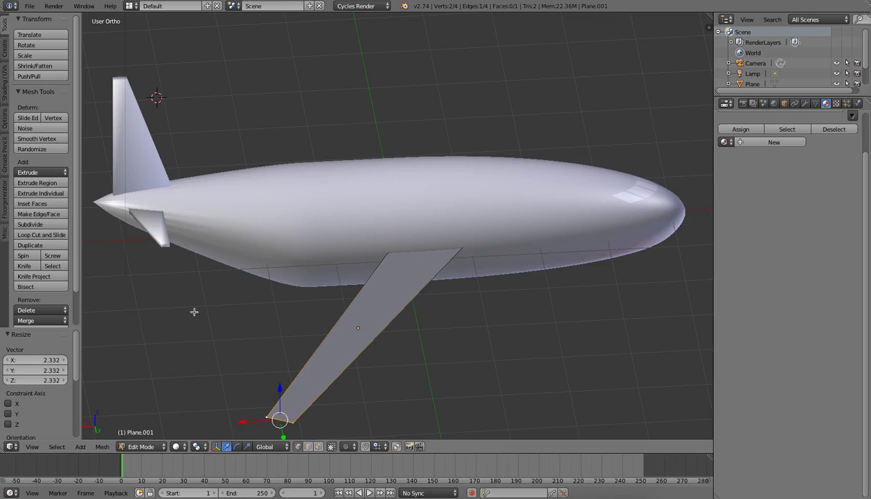
{"action": "left_click", "coordinate": [42, 55]}
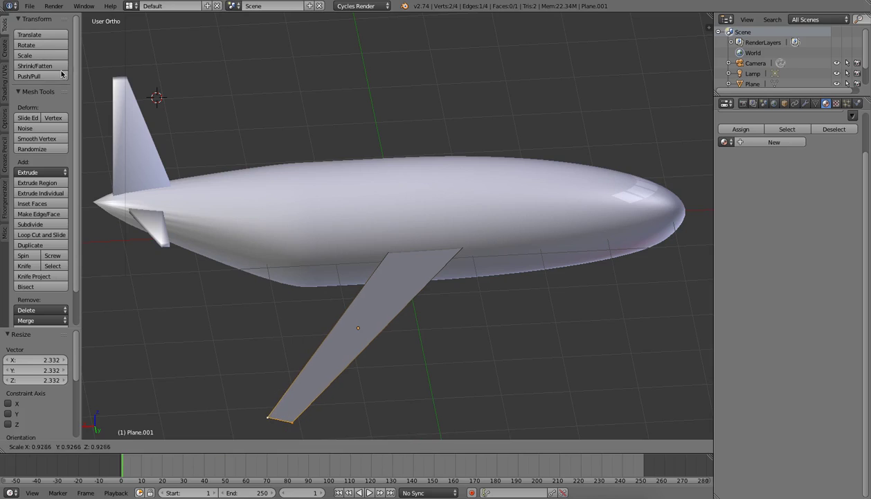
{"action": "left_click", "coordinate": [170, 148]}
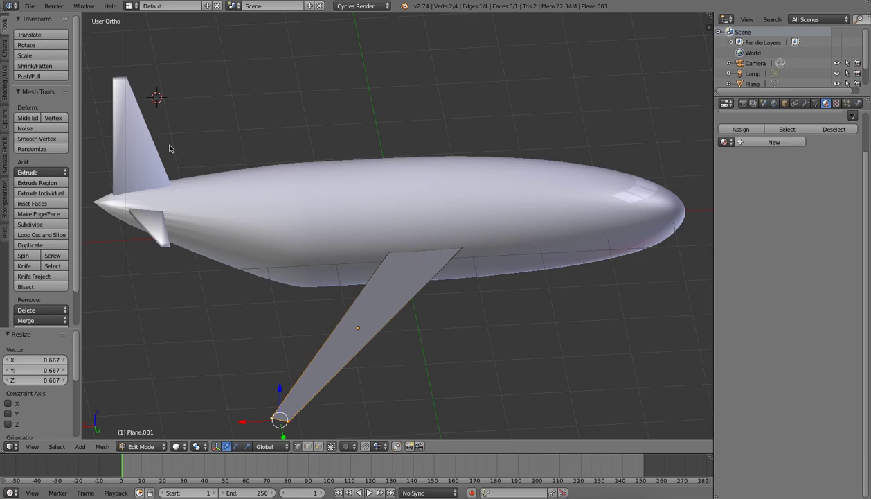
{"action": "scroll", "coordinate": [264, 273], "scroll_direction": "down", "scroll_amount": 3}
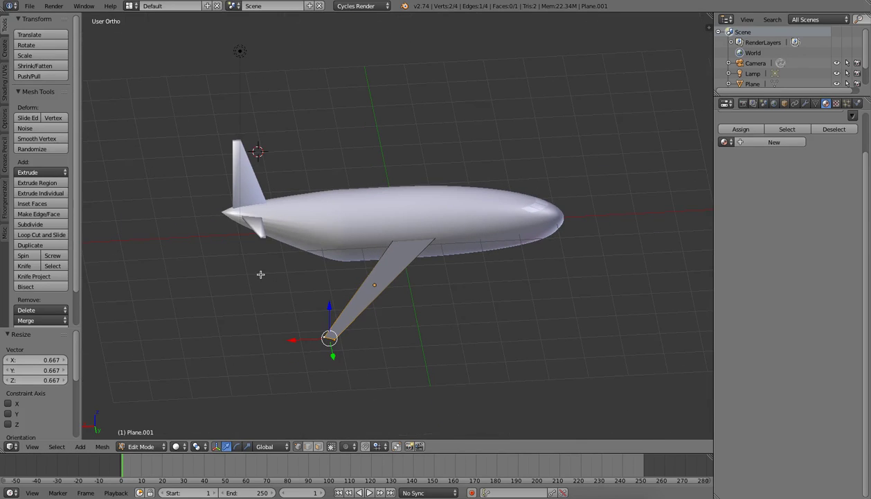
- In object mode, move the wing about -0.35 along X and -0.68 along Y into the fuselage
{"action": "key", "text": "KP_7"}
{"action": "scroll", "coordinate": [314, 245], "scroll_direction": "down", "scroll_amount": 3}
{"action": "scroll", "coordinate": [339, 196], "scroll_direction": "up", "scroll_amount": 2}
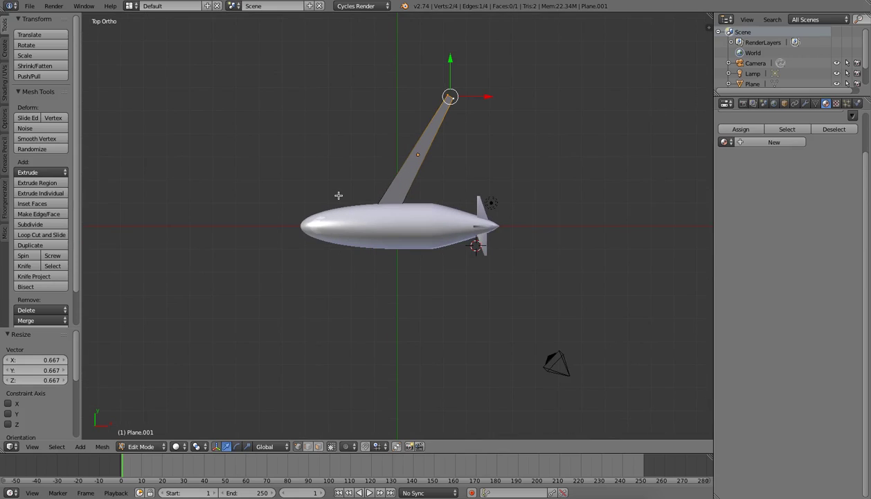
{"action": "scroll", "coordinate": [366, 195], "scroll_direction": "down", "scroll_amount": 2}
{"action": "key", "text": "Tab"}
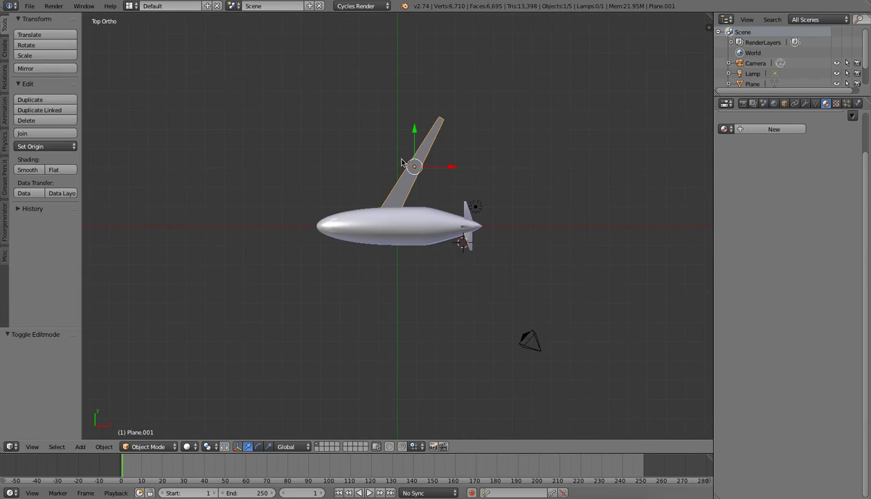
{"action": "left_click_drag", "start_coordinate": [421, 166], "coordinate": [414, 179]}
{"action": "key", "text": "shift+s"}
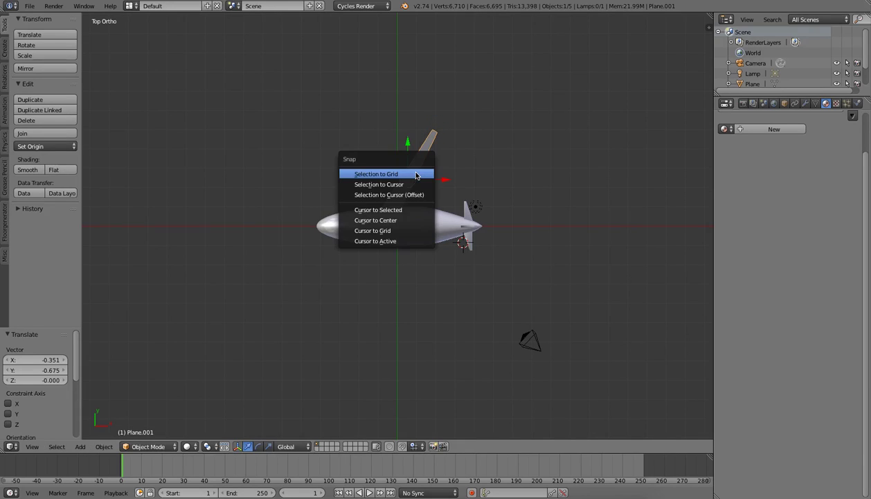
{"action": "key", "text": "Escape"}
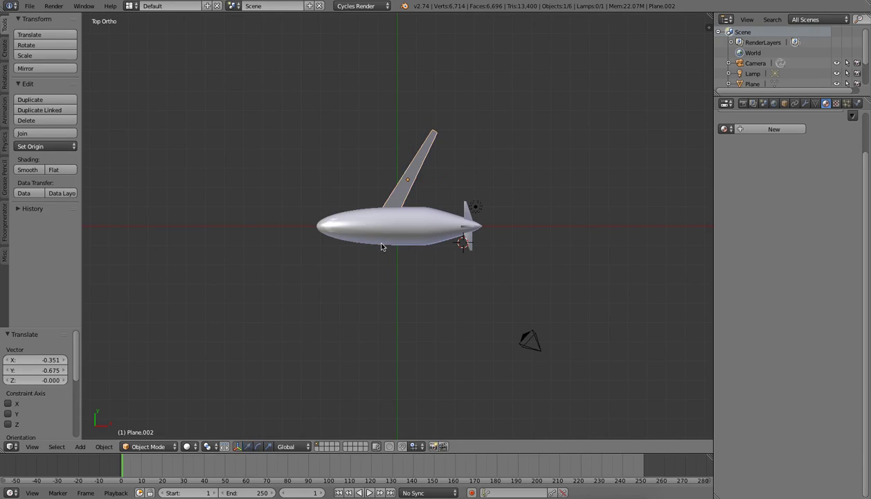
- Duplicate the wing to the opposite side of the fuselage, about -6.62 along Y, and rotate the copy 180 degrees about Z
{"action": "key", "text": "shift+d"}
{"action": "left_click", "coordinate": [361, 369]}
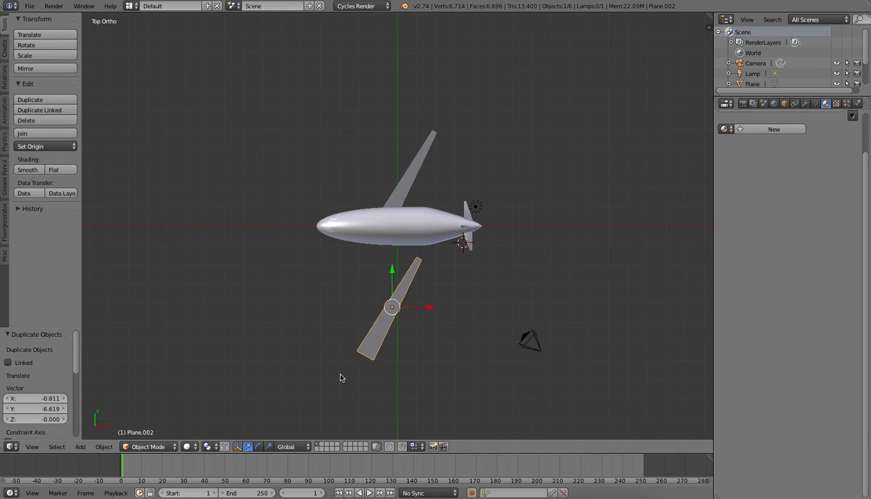
{"action": "key", "text": "r"}
{"action": "type", "text": "180"}
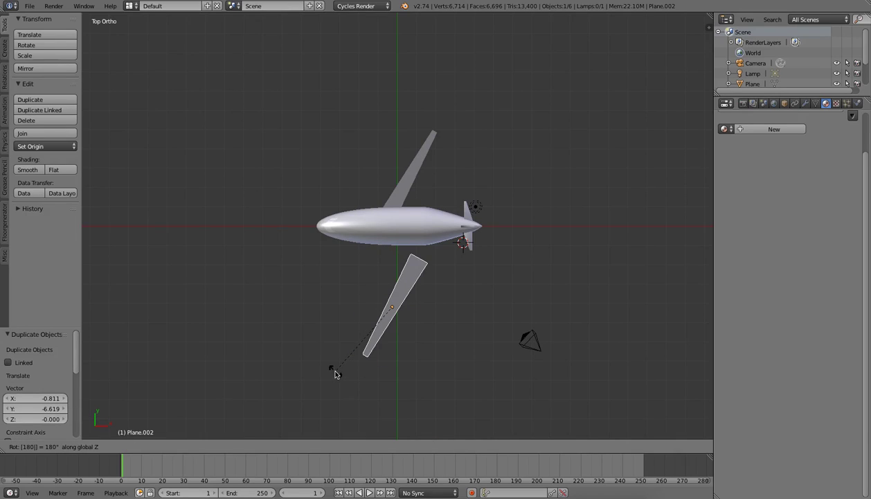
{"action": "key", "text": "Return"}
- Rotate the copied wing about 42.4 degrees around Z and move it about 0.51 along X and 1.22 along Y against the fuselage
{"action": "key", "text": "r"}
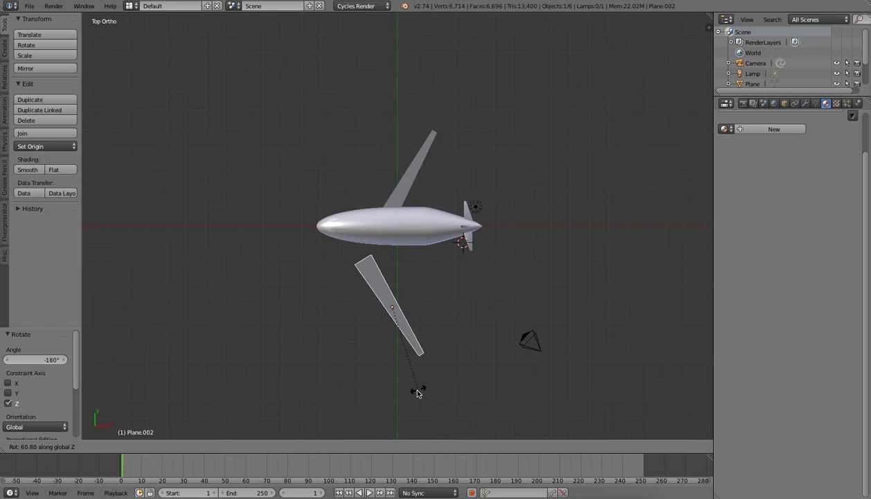
{"action": "left_click", "coordinate": [390, 395]}
{"action": "key", "text": "g"}
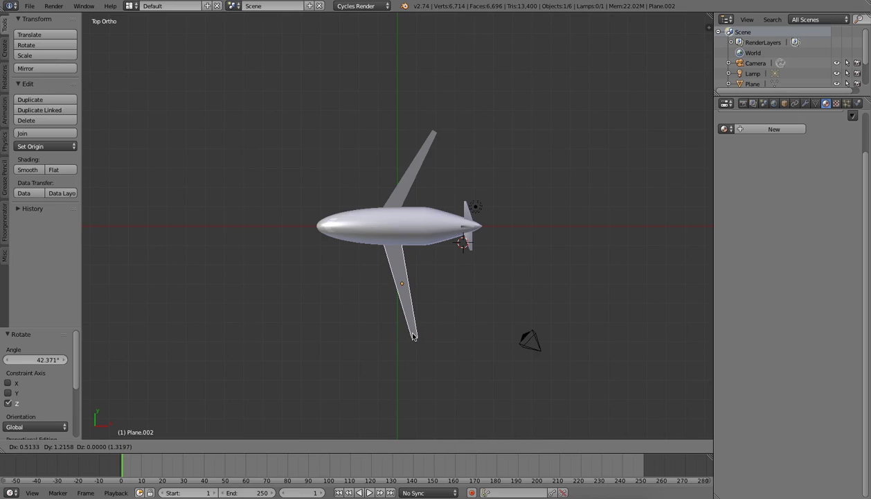
{"action": "left_click", "coordinate": [408, 337]}
- Rotate the copied wing about 3.2 degrees more around Z and move it about 0.35 along Y into the fuselage
{"action": "key", "text": "r"}
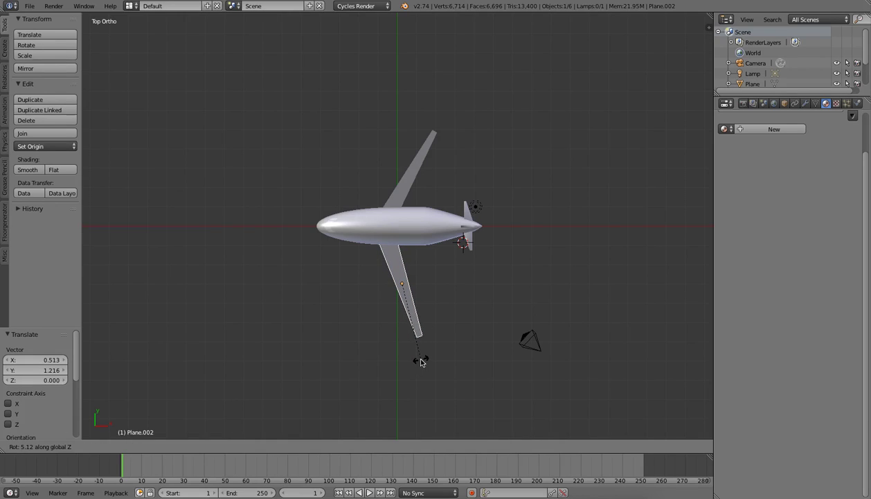
{"action": "left_click", "coordinate": [419, 361]}
{"action": "key", "text": "g"}
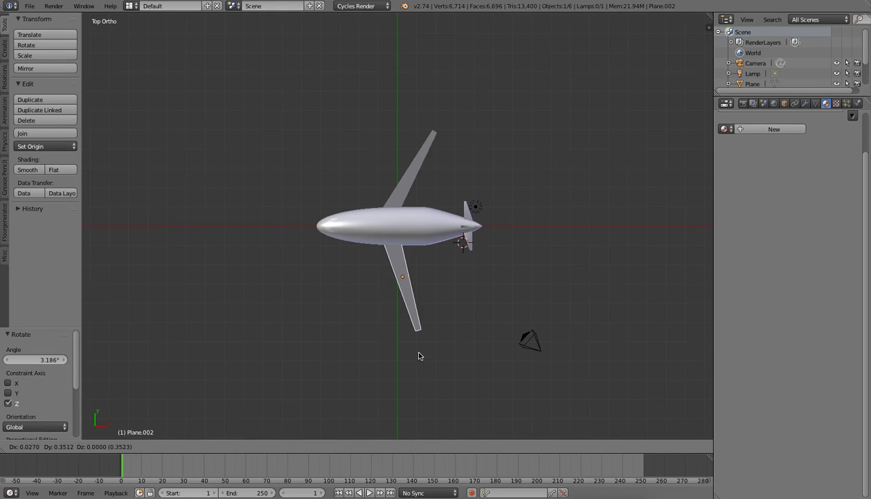
{"action": "left_click", "coordinate": [418, 354]}
- Join the two wings into one object and set its origin to the geometry
{"action": "right_click", "coordinate": [422, 168], "text": "shift"}
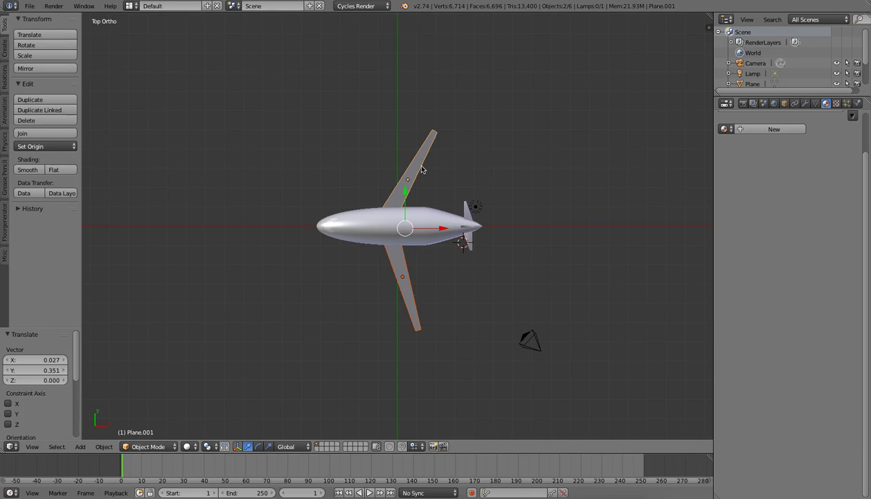
{"action": "left_click", "coordinate": [39, 132]}
{"action": "middle_click_drag", "start_coordinate": [280, 250], "coordinate": [311, 194]}
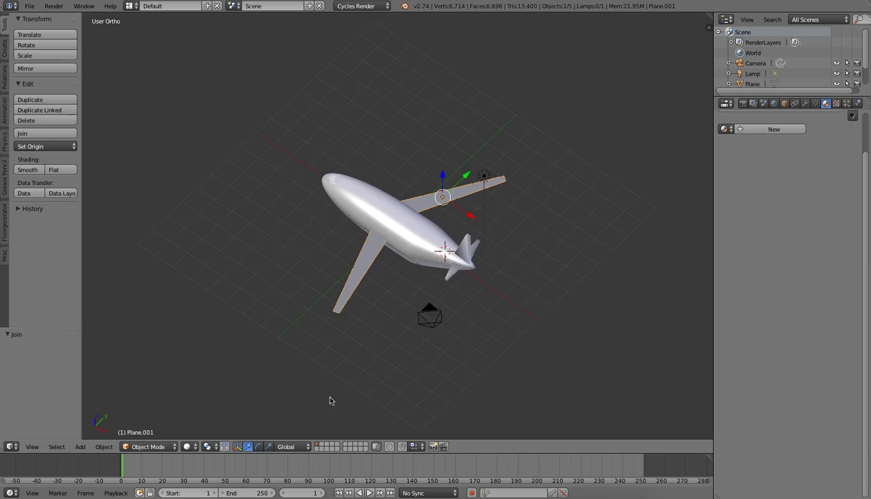
{"action": "left_click", "coordinate": [104, 446]}
{"action": "mouse_move", "coordinate": [184, 397]}
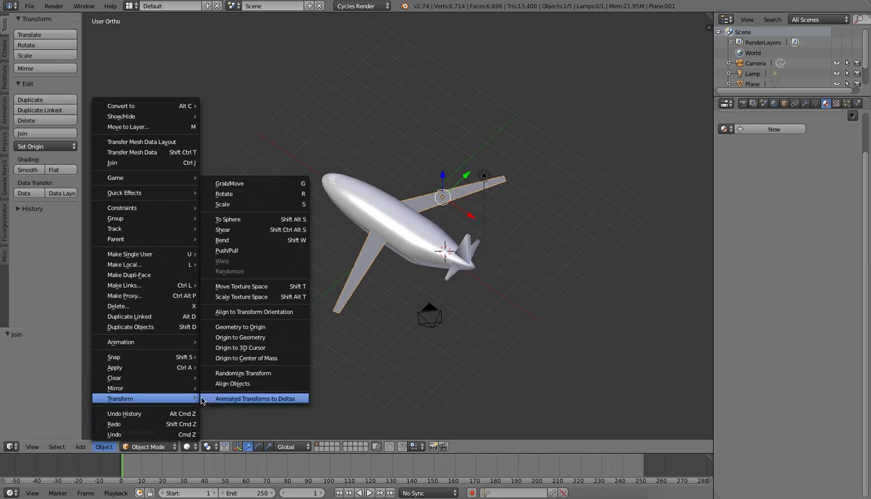
{"action": "left_click", "coordinate": [240, 338]}
- Extrude both flat wings about 0.14 downward along Z to give them thickness
{"action": "key", "text": "Tab"}
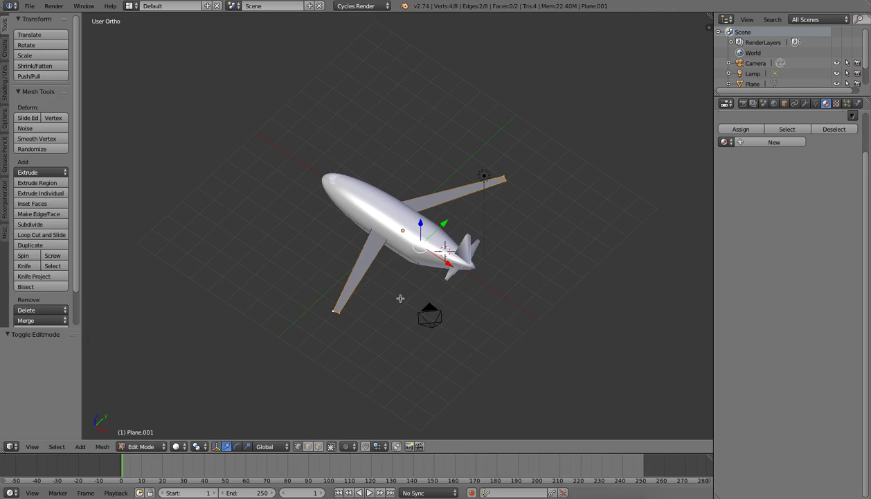
{"action": "key", "text": "a"}
{"action": "scroll", "coordinate": [332, 326], "scroll_direction": "up", "scroll_amount": 4}
{"action": "middle_click_drag", "start_coordinate": [329, 326], "coordinate": [348, 302]}
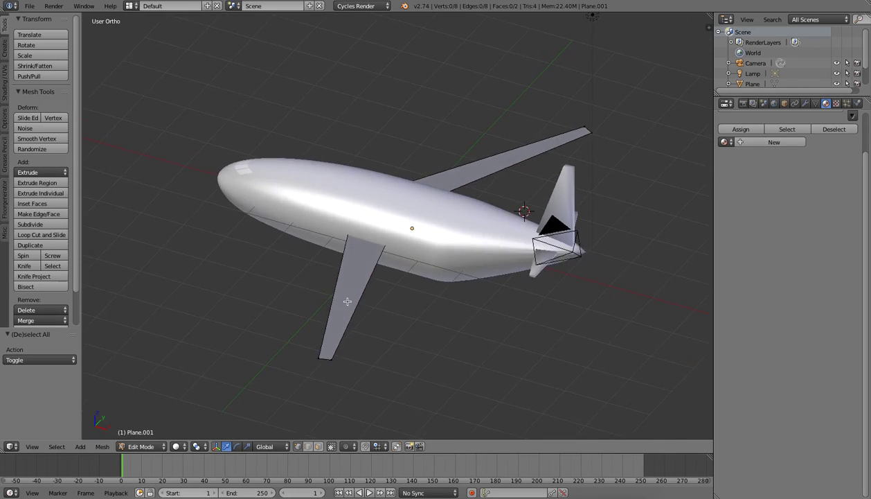
{"action": "scroll", "coordinate": [343, 332], "scroll_direction": "up", "scroll_amount": 1}
{"action": "key", "text": "a"}
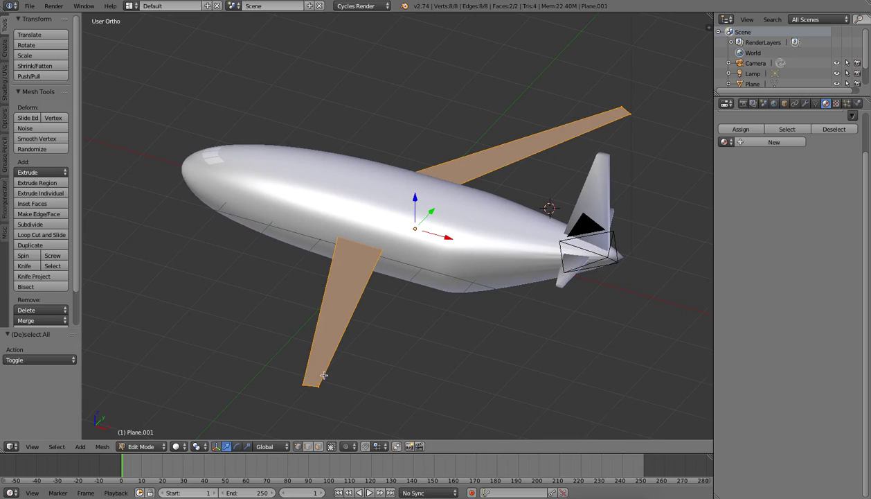
{"action": "key", "text": "e"}
{"action": "left_click", "coordinate": [324, 381]}
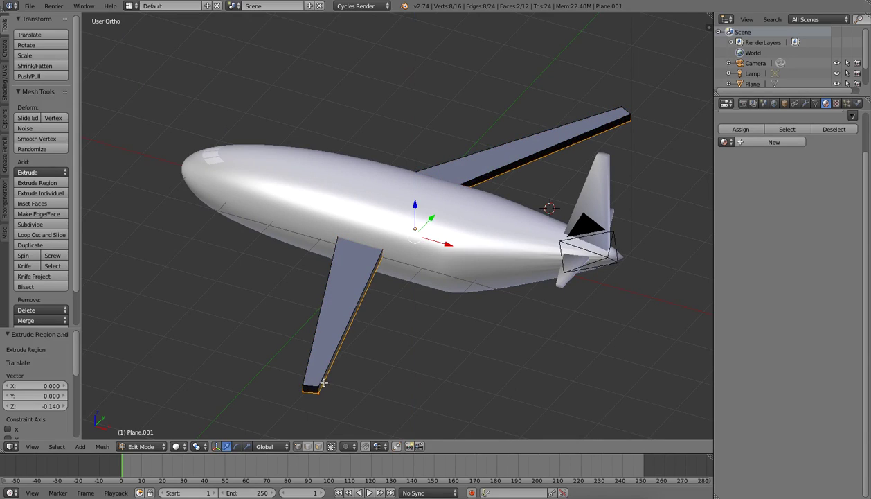
- Recalculate the normals of the whole wing mesh to face outward and clear the selection
{"action": "key", "text": "a"}
{"action": "key", "text": "a"}
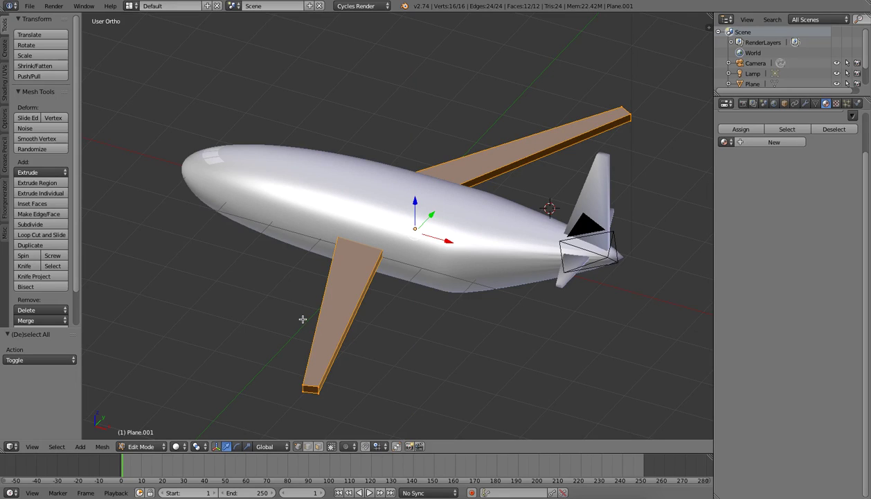
{"action": "key", "text": "ctrl+n"}
{"action": "key", "text": "a"}
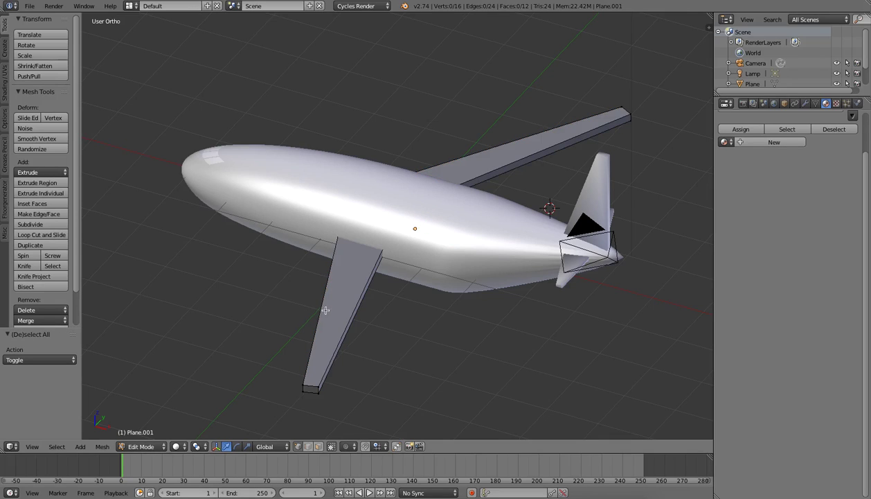
- Extrude the near wing's end face about 0.23 outward and scale the new face to about 0.77
{"action": "middle_click_drag", "start_coordinate": [324, 311], "coordinate": [303, 296]}
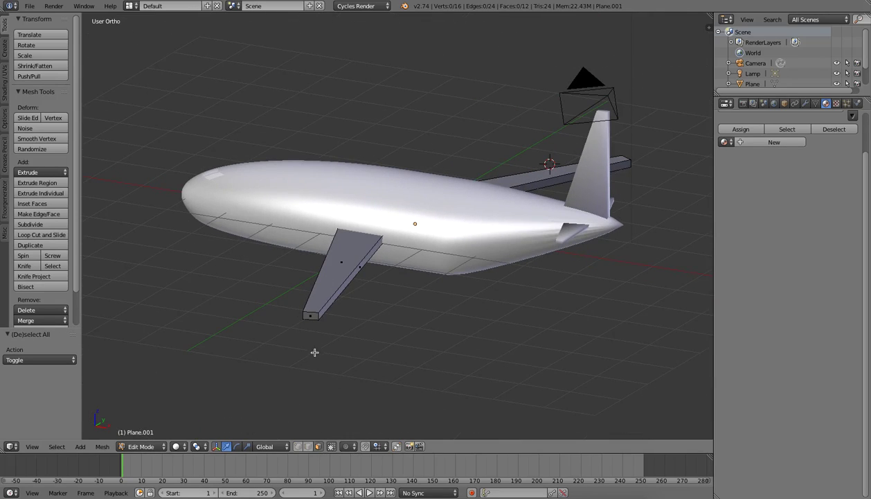
{"action": "right_click", "coordinate": [314, 313]}
{"action": "key", "text": "e"}
{"action": "left_click", "coordinate": [313, 318]}
{"action": "key", "text": "s"}
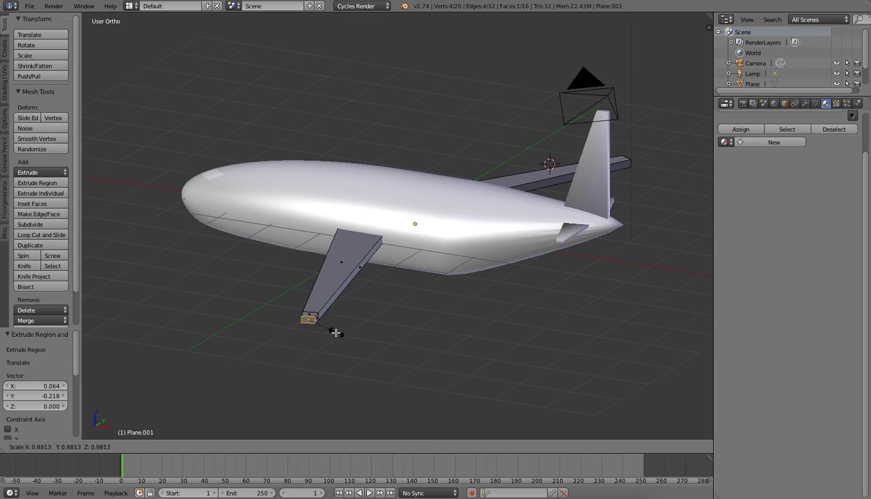
{"action": "left_click", "coordinate": [331, 330]}
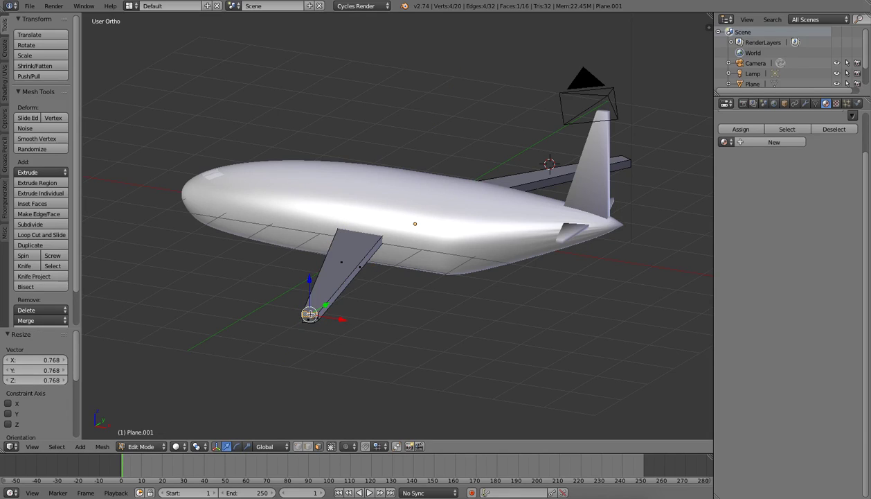
- Extrude the top face of that wing's tip block about 0.26 upward and merge its vertices at center into a point
{"action": "key", "text": "e"}
{"action": "left_click", "coordinate": [309, 300]}
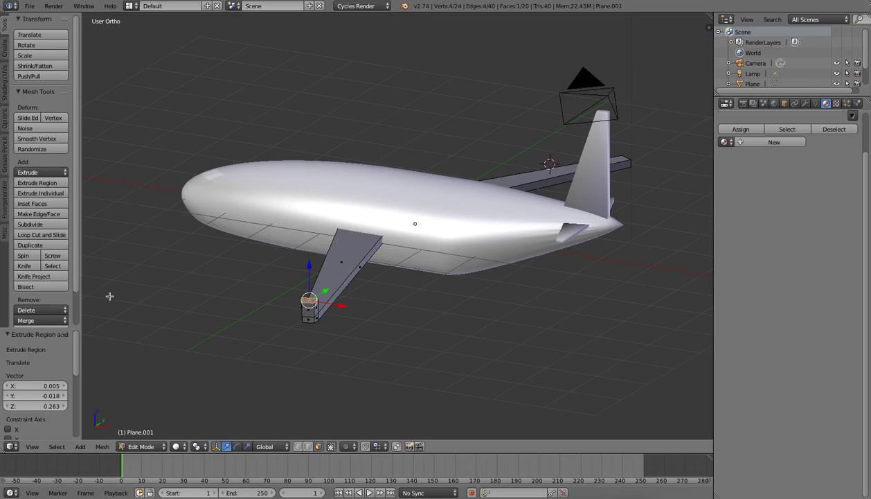
{"action": "left_click", "coordinate": [42, 320]}
{"action": "left_click", "coordinate": [61, 334]}
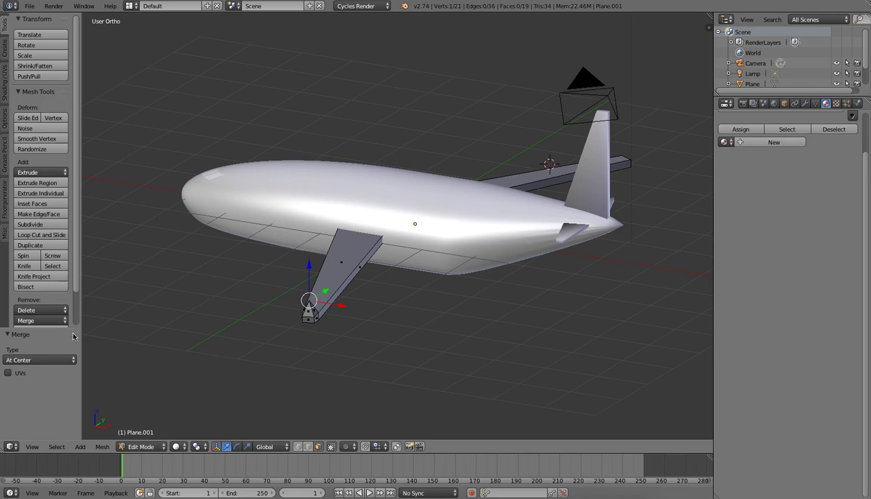
- Extrude the underside face of the same wing's tip block about 0.33 downward and merge its vertices at center
{"action": "middle_click_drag", "start_coordinate": [220, 373], "coordinate": [395, 121]}
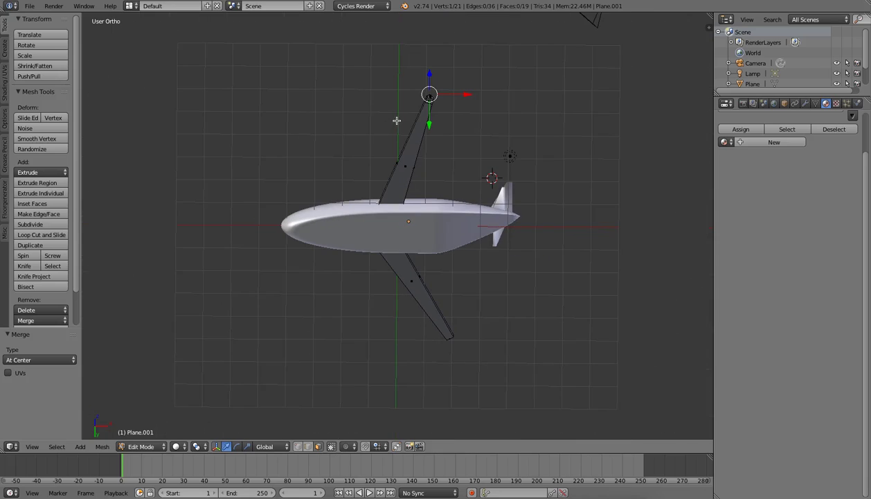
{"action": "right_click", "coordinate": [429, 97]}
{"action": "scroll", "coordinate": [428, 100], "scroll_direction": "up", "scroll_amount": 1}
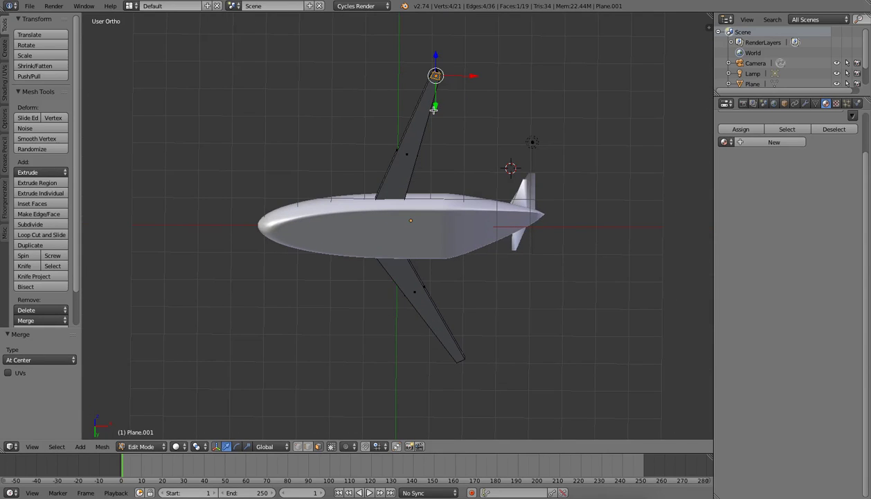
{"action": "key", "text": "e"}
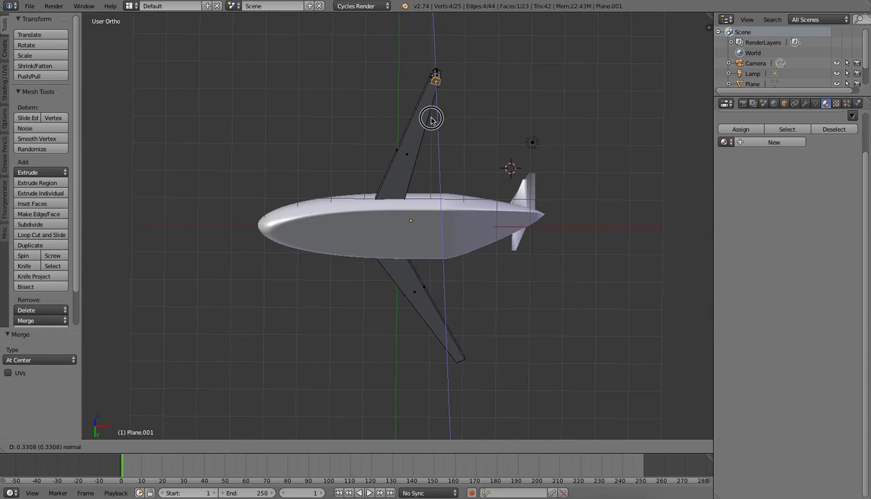
{"action": "left_click", "coordinate": [431, 118]}
{"action": "left_click", "coordinate": [42, 320]}
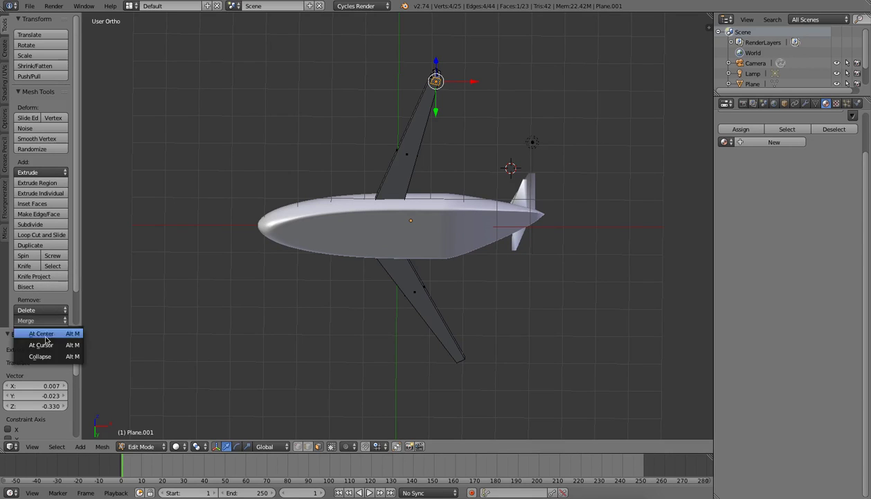
{"action": "left_click", "coordinate": [41, 333]}
- Extrude the opposite wing's end face about 0.48 outward and scale the new face to about 0.92
{"action": "middle_click_drag", "start_coordinate": [197, 255], "coordinate": [113, 335]}
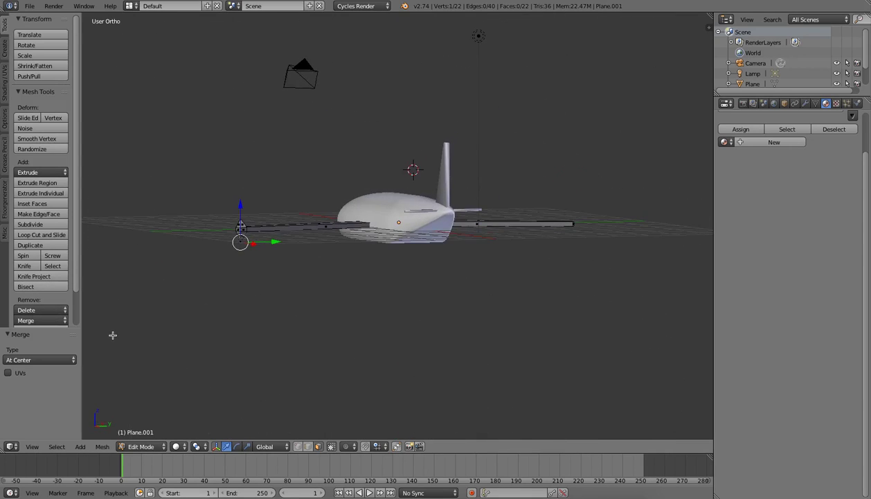
{"action": "middle_click_drag", "start_coordinate": [313, 237], "coordinate": [175, 238]}
{"action": "middle_click_drag", "start_coordinate": [307, 265], "coordinate": [351, 282]}
{"action": "right_click", "coordinate": [388, 284]}
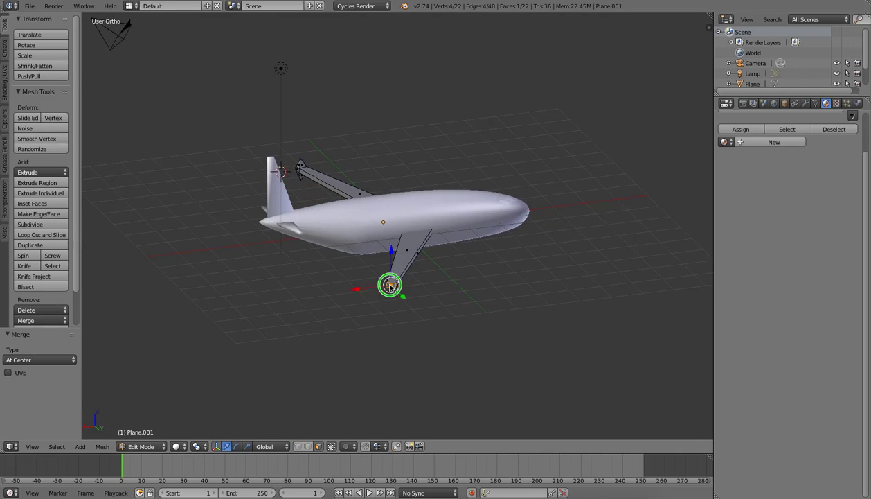
{"action": "key", "text": "e"}
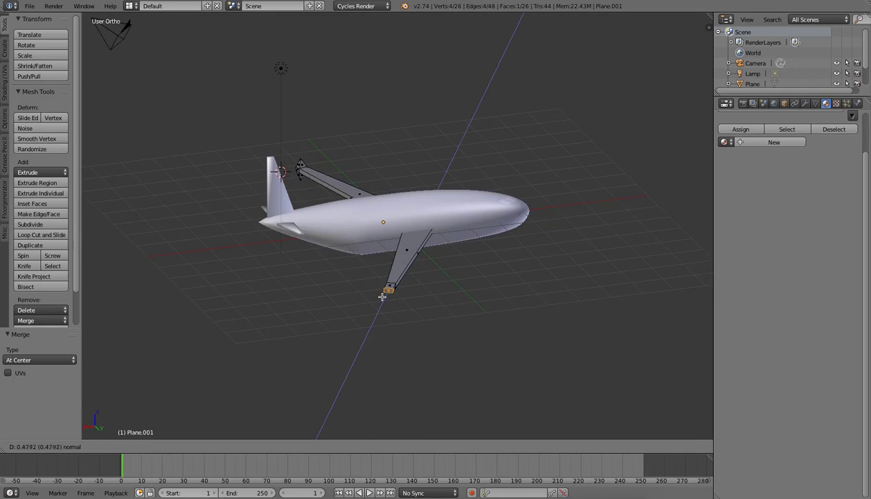
{"action": "left_click", "coordinate": [383, 296]}
{"action": "key", "text": "s"}
{"action": "left_click", "coordinate": [399, 293]}
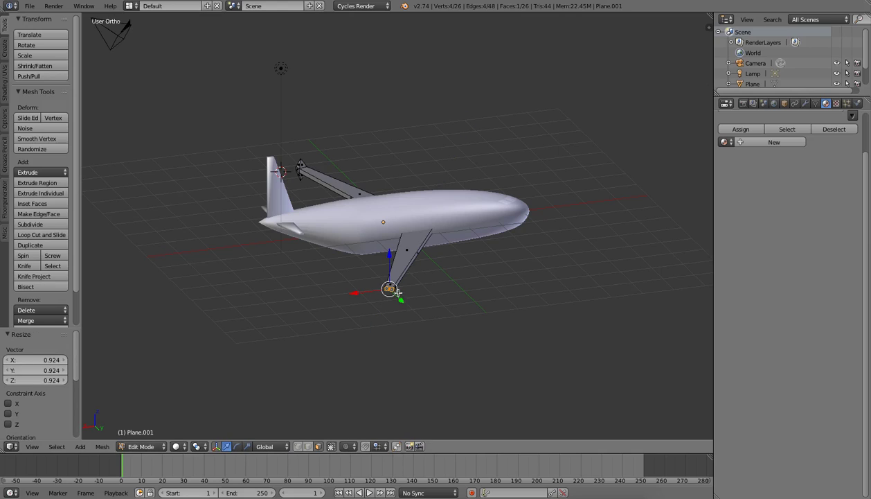
- Extrude the top face of the second wing's tip block about 0.3 upward and merge its vertices at center
{"action": "key", "text": "e"}
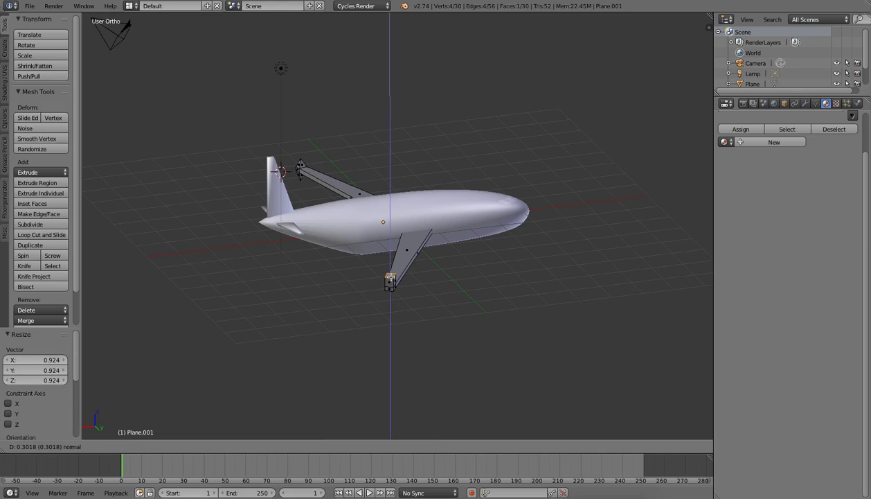
{"action": "left_click", "coordinate": [411, 287]}
{"action": "left_click", "coordinate": [26, 320]}
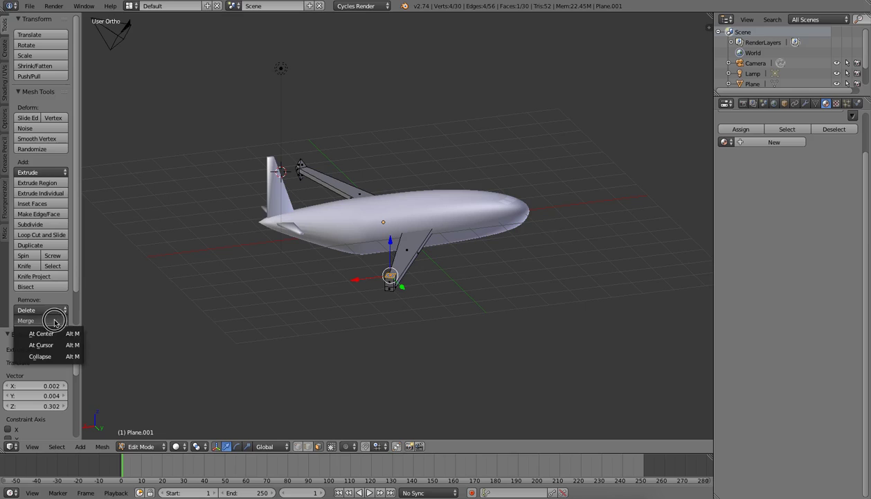
{"action": "left_click", "coordinate": [41, 332]}
- Extrude the underside face of the second wing's tip block about 0.19 downward and merge its vertices at center
{"action": "middle_click_drag", "start_coordinate": [413, 230], "coordinate": [405, 160]}
{"action": "right_click", "coordinate": [399, 147]}
{"action": "key", "text": "e"}
{"action": "left_click", "coordinate": [399, 157]}
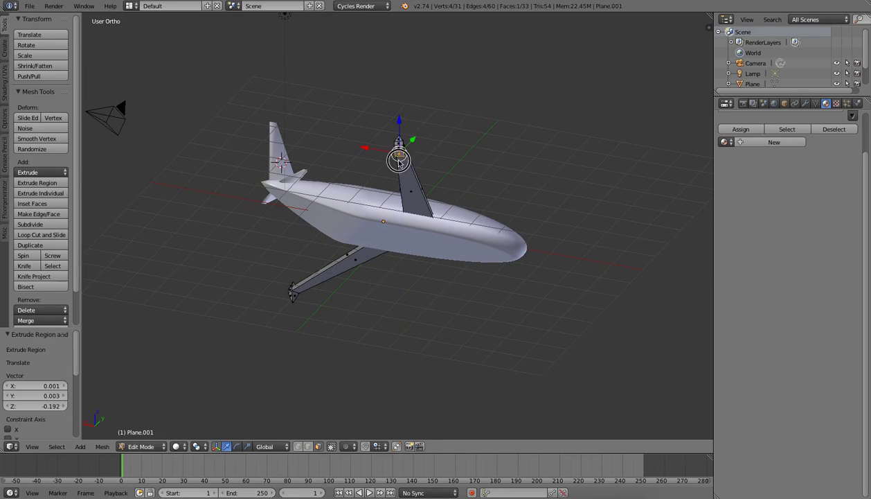
{"action": "left_click", "coordinate": [62, 324]}
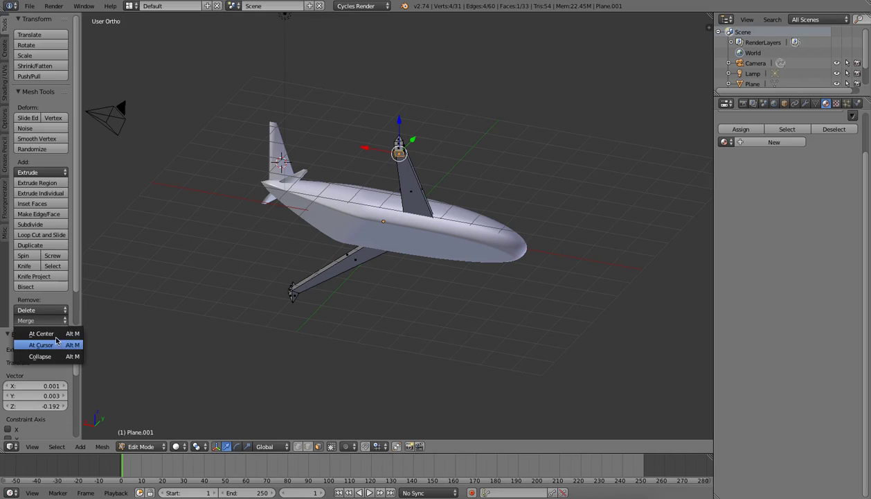
{"action": "left_click", "coordinate": [56, 331]}
- Leave Edit Mode and join the wings with the fuselage into one object
{"action": "middle_click_drag", "start_coordinate": [97, 329], "coordinate": [155, 366]}
{"action": "key", "text": "Tab"}
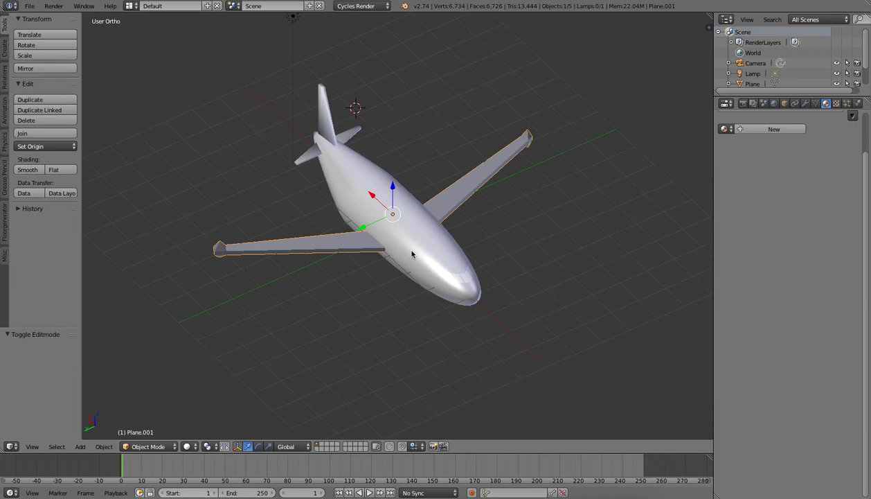
{"action": "right_click", "coordinate": [443, 259], "text": "shift"}
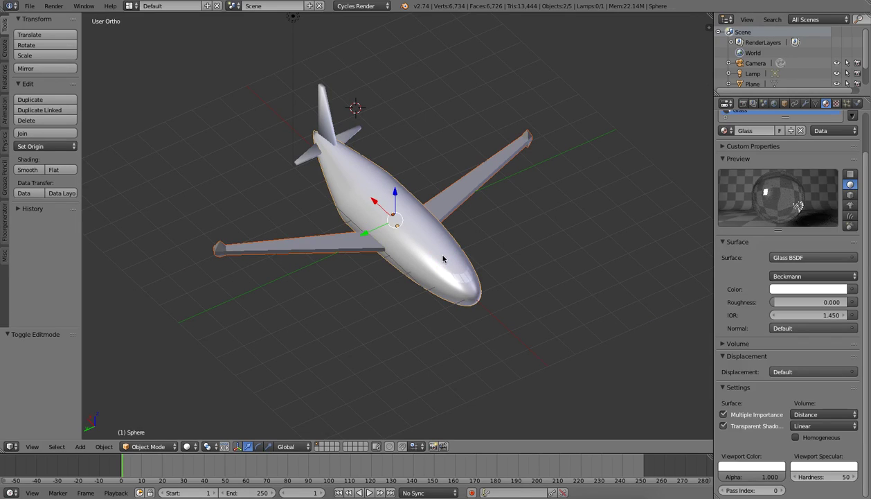
{"action": "key", "text": "ctrl+j"}
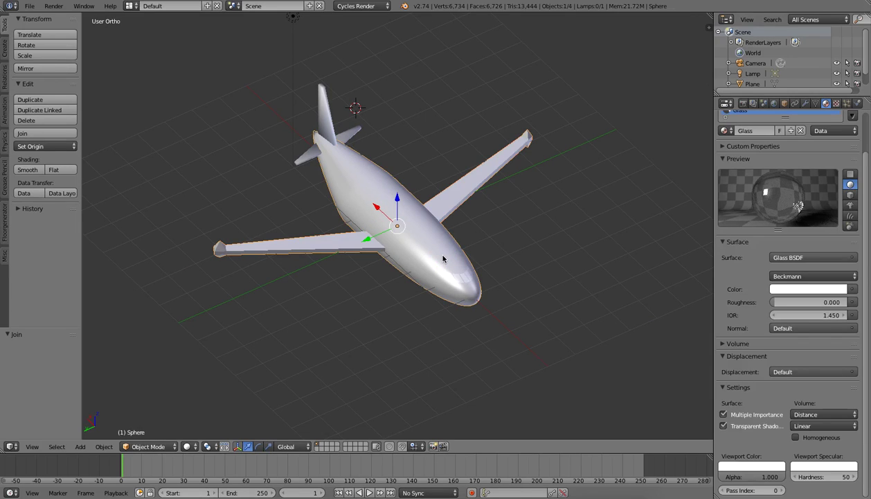
- Preview the joined airplane in rendered shading, return to solid shading and inspect the model from several angles
{"action": "key", "text": "shift+z"}
{"action": "mouse_move", "coordinate": [414, 260]}
{"action": "middle_mouse_down"}
{"action": "mouse_move", "coordinate": [288, 288]}
{"action": "mouse_move", "coordinate": [249, 211]}
{"action": "mouse_move", "coordinate": [362, 27]}
{"action": "mouse_move", "coordinate": [272, 197]}
{"action": "mouse_move", "coordinate": [284, 243]}
{"action": "mouse_move", "coordinate": [348, 245]}
{"action": "mouse_move", "coordinate": [288, 261]}
{"action": "mouse_move", "coordinate": [392, 212]}
{"action": "mouse_move", "coordinate": [388, 222]}
{"action": "mouse_move", "coordinate": [343, 216]}
{"action": "mouse_move", "coordinate": [349, 261]}
{"action": "mouse_move", "coordinate": [354, 244]}
{"action": "middle_mouse_up"}
{"action": "key", "text": "shift+z"}
{"action": "scroll", "coordinate": [360, 244], "scroll_direction": "up", "scroll_amount": 4}
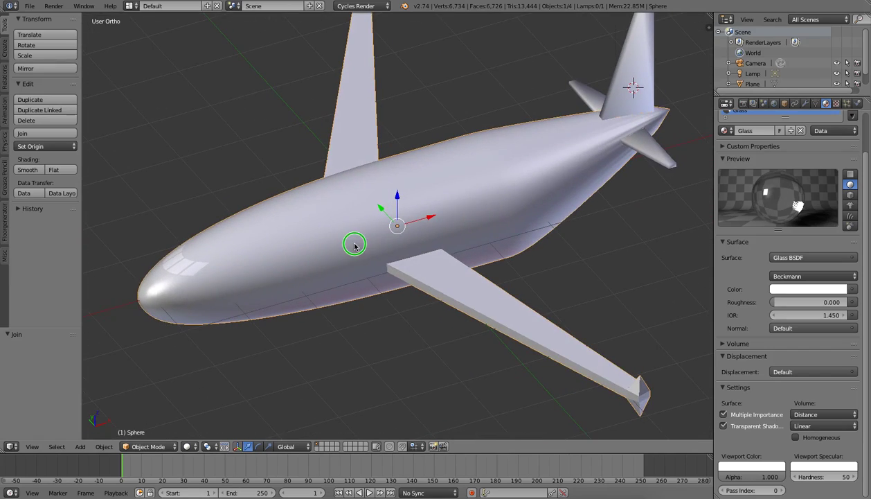
{"action": "scroll", "coordinate": [351, 259], "scroll_direction": "down", "scroll_amount": 6}
{"action": "scroll", "coordinate": [355, 256], "scroll_direction": "up", "scroll_amount": 4}
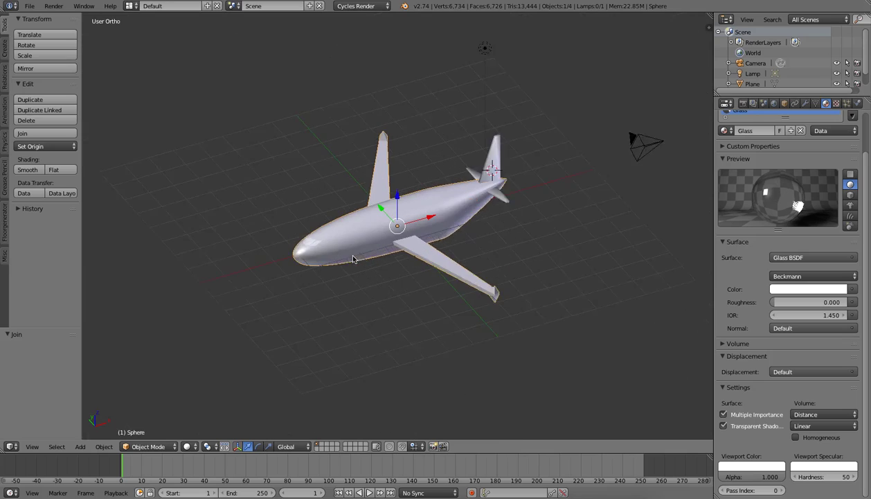
{"action": "middle_click_drag", "start_coordinate": [354, 254], "coordinate": [347, 244]}
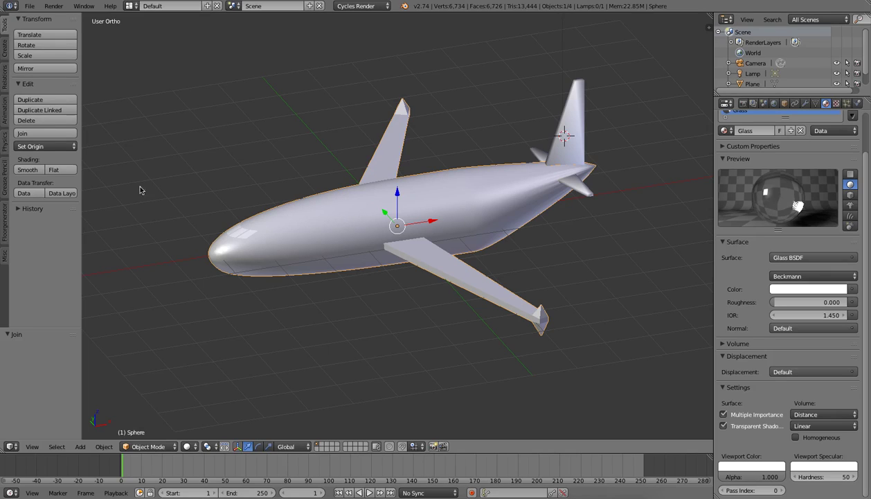
- Save the scene as Airplane.002.blend in the "whats missing" folder
{"action": "left_click", "coordinate": [30, 6]}
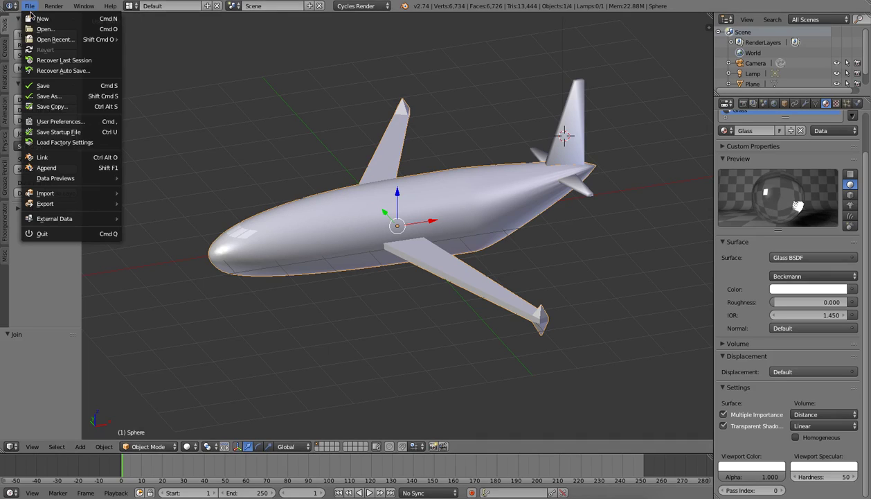
{"action": "left_click", "coordinate": [56, 96]}
{"action": "left_click", "coordinate": [133, 44]}
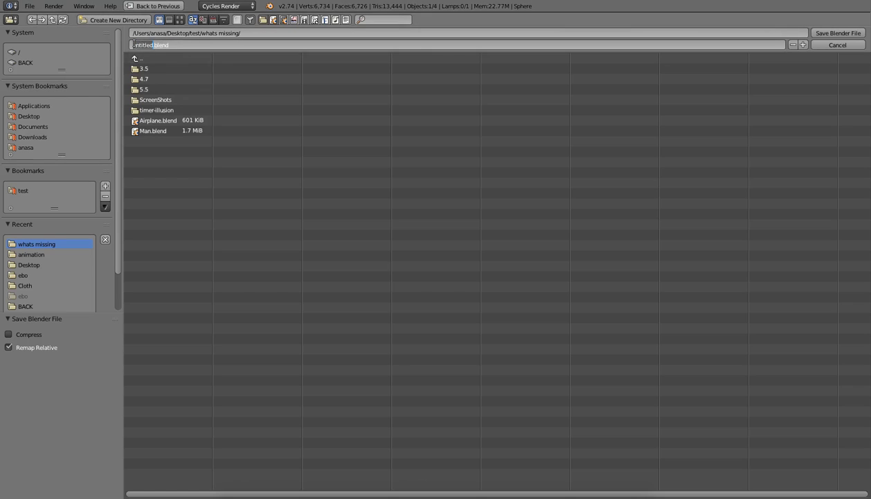
{"action": "type", "text": "Airpla"}
{"action": "key", "text": "Return"}
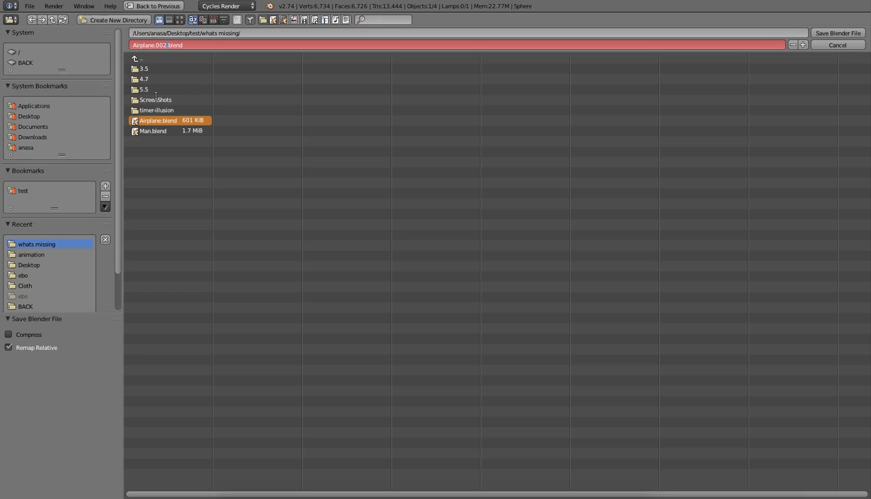
{"action": "left_click", "coordinate": [821, 33]}
- Examine the airplane's shape and wing placement from the front view and from angled views
{"action": "middle_click_drag", "start_coordinate": [428, 121], "coordinate": [412, 101]}
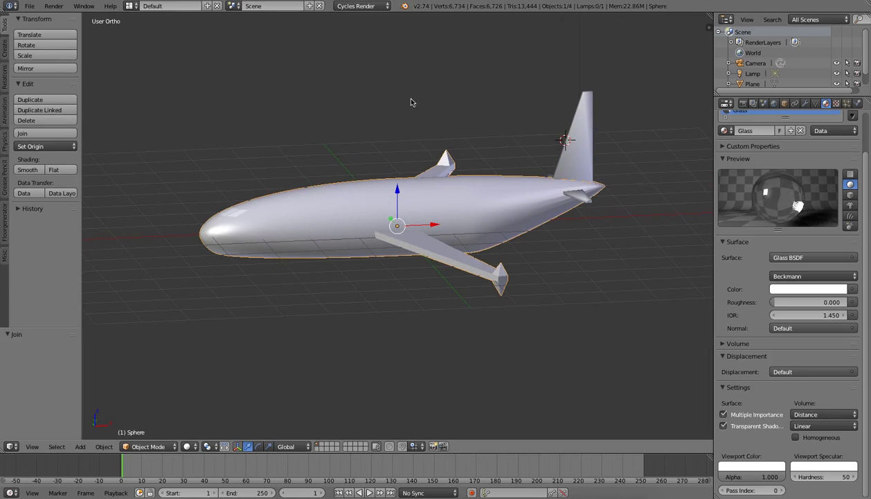
{"action": "key", "text": "KP_1"}
{"action": "key", "text": "x"}
{"action": "key", "text": "Escape"}
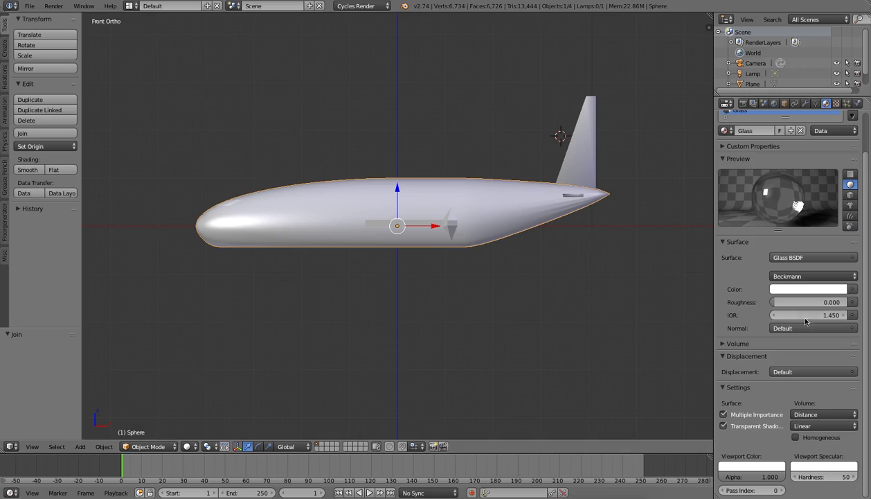
{"action": "scroll", "coordinate": [765, 297], "scroll_direction": "up", "scroll_amount": 2}
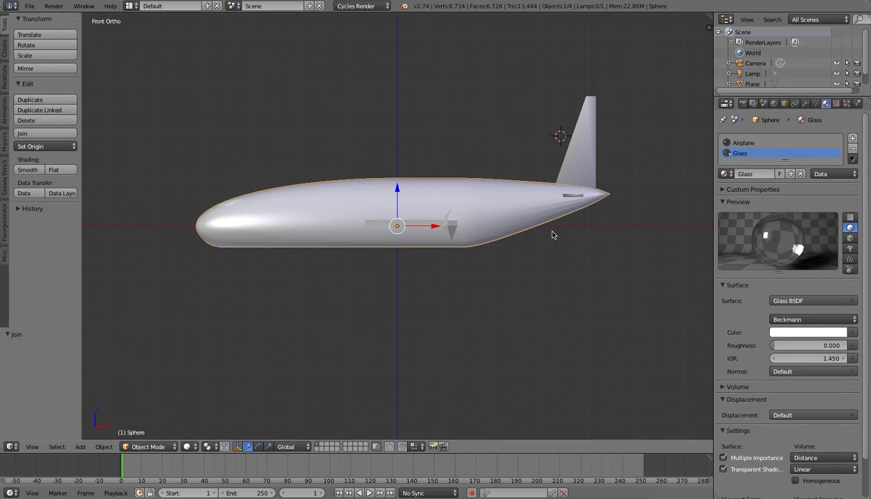
{"action": "middle_click_drag", "start_coordinate": [489, 224], "coordinate": [392, 282]}
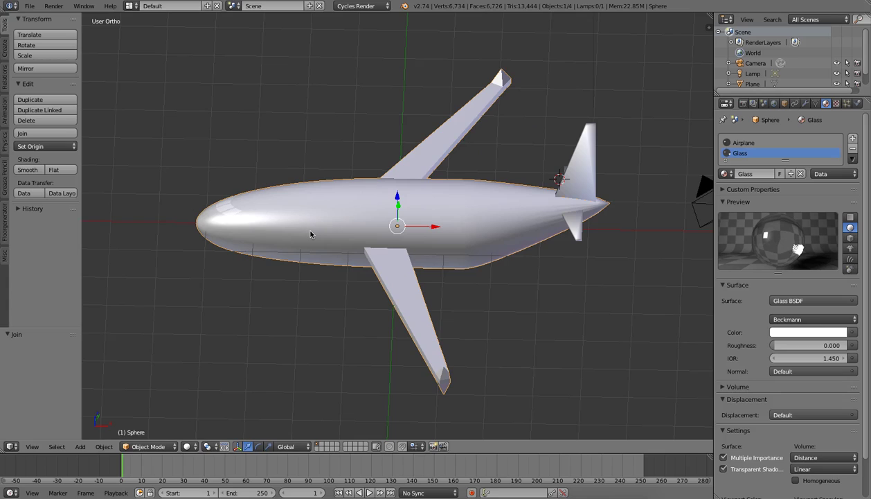
{"action": "key", "text": "KP_1"}
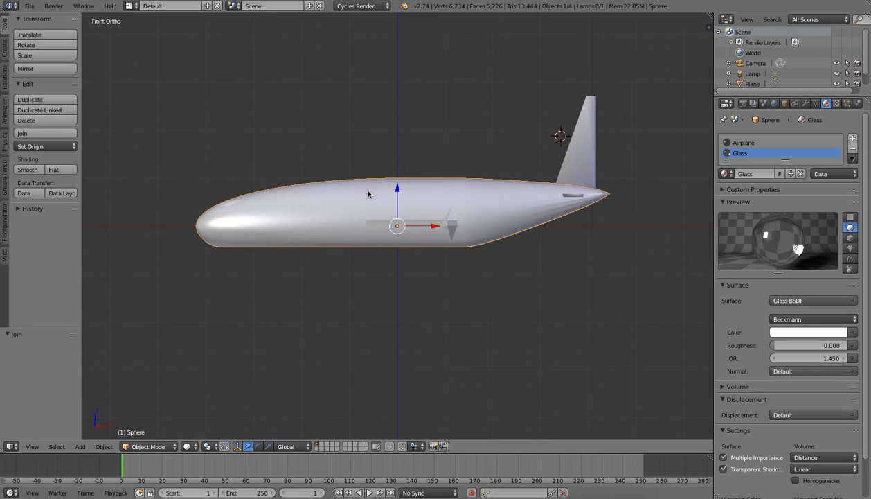
{"action": "middle_click_drag", "start_coordinate": [368, 201], "coordinate": [342, 275]}
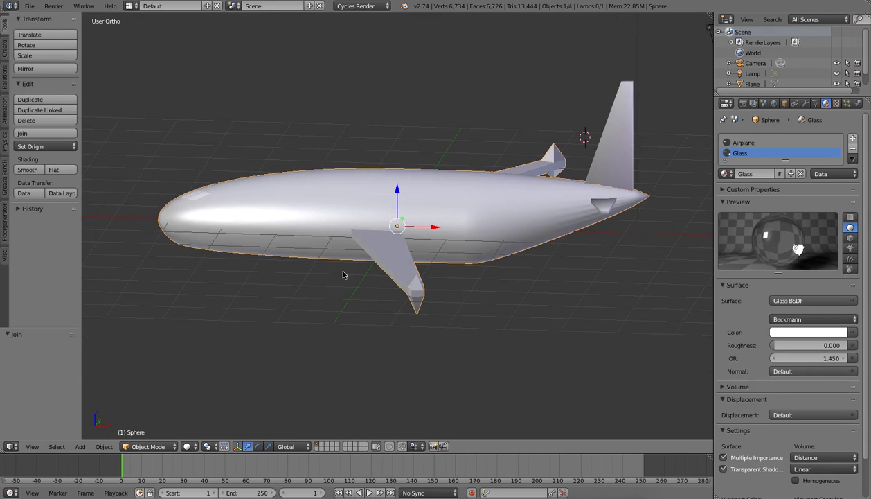
{"action": "middle_click_drag", "start_coordinate": [274, 232], "coordinate": [322, 248]}
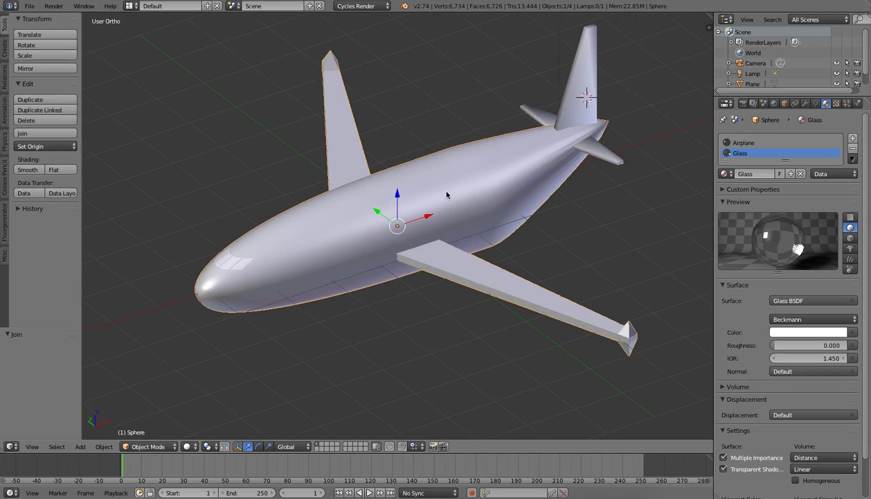
{"action": "key", "text": "KP_1"}
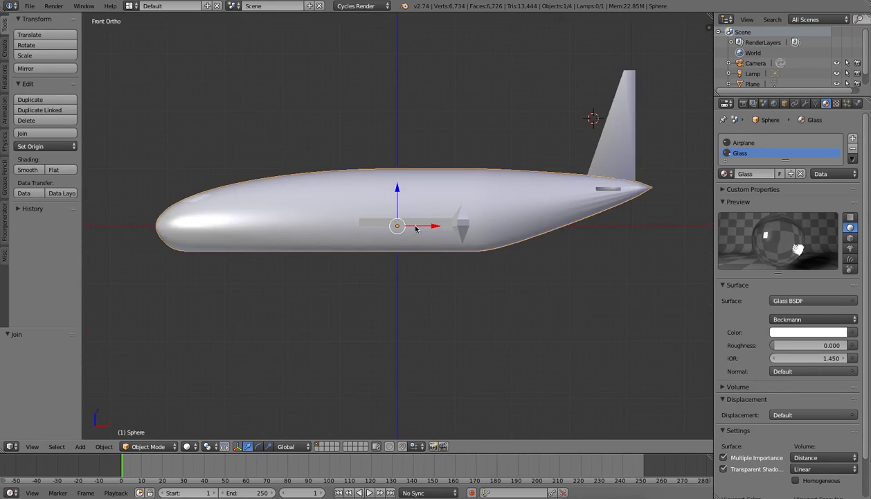